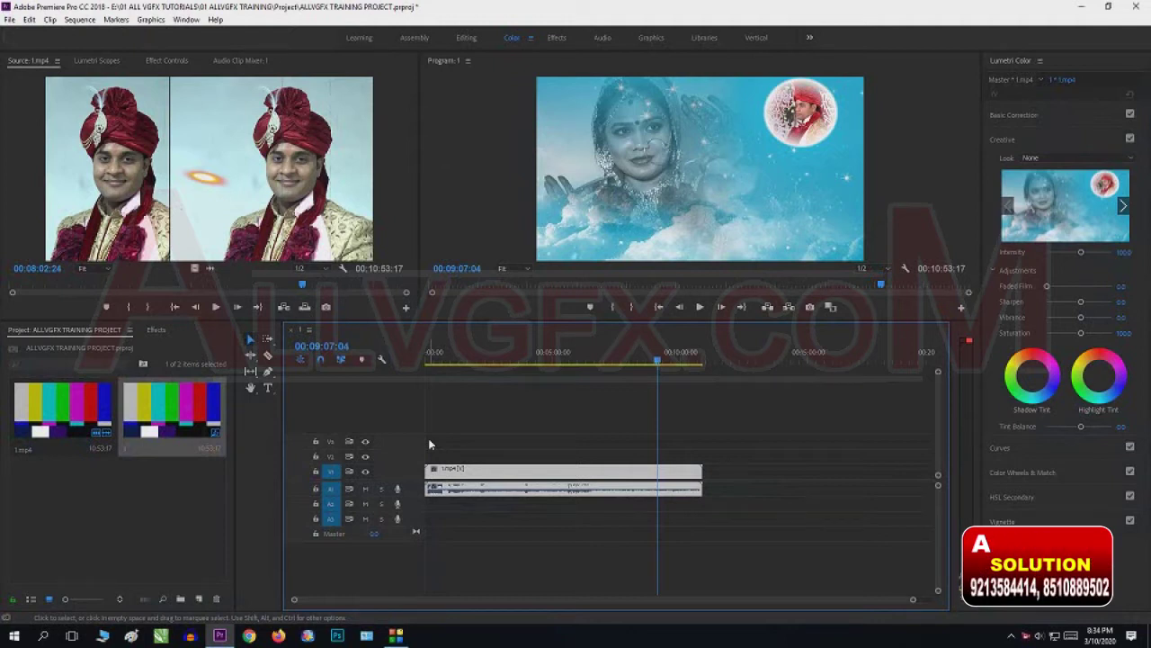
Park the playhead on the couple's portrait at 00:09:43:21, zoom the timeline in, and heighten track A1.
left_click(480, 356)
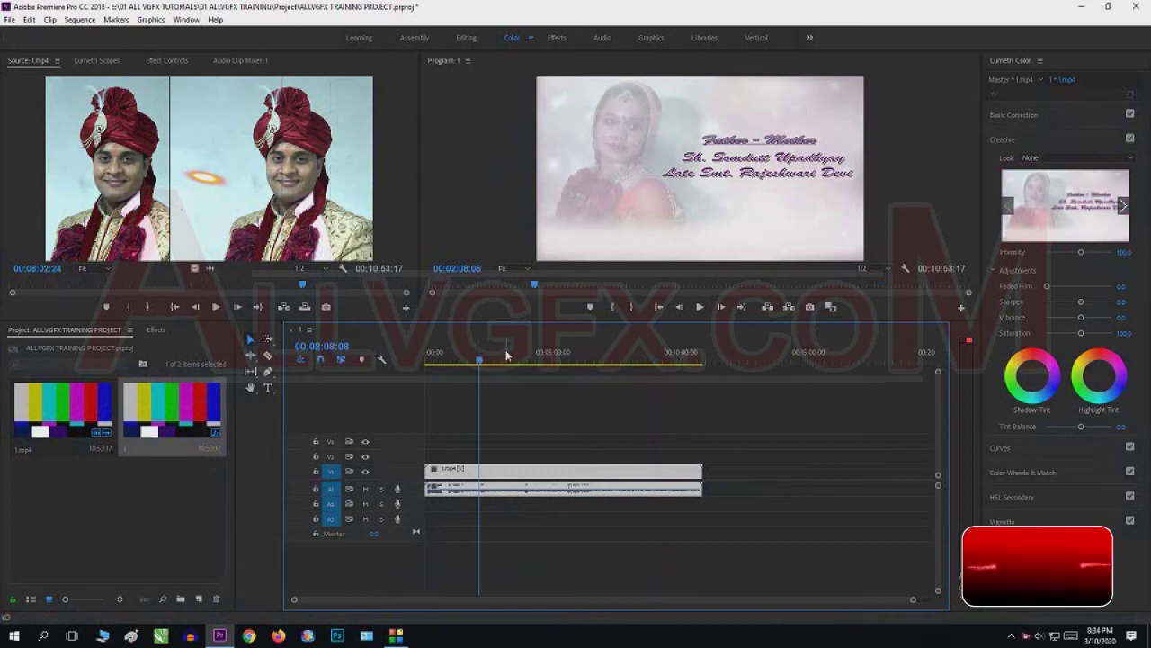
left_click(506, 355)
left_click(577, 358)
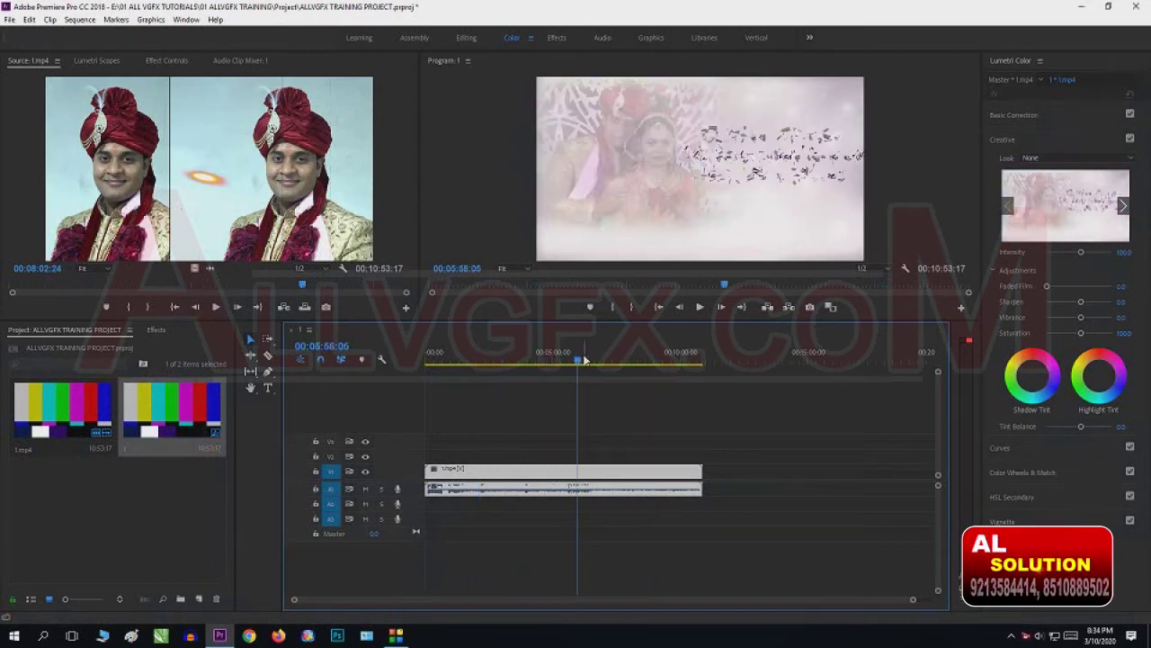
left_click(617, 357)
left_click_drag(651, 356, 677, 359)
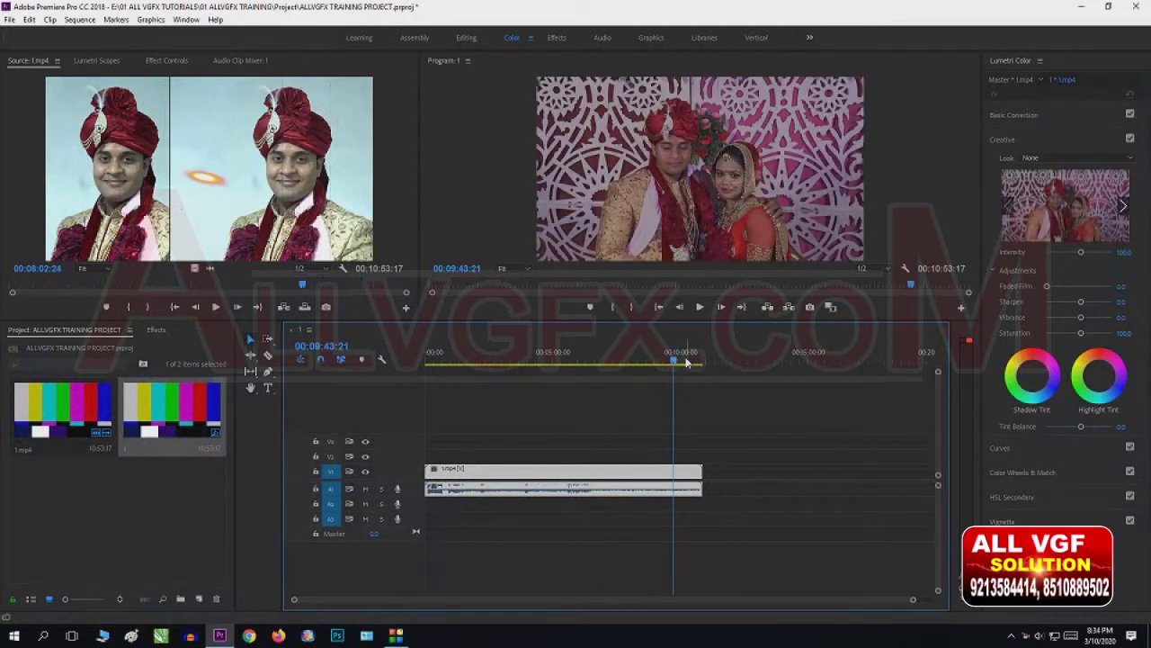
key("=")
key("=")
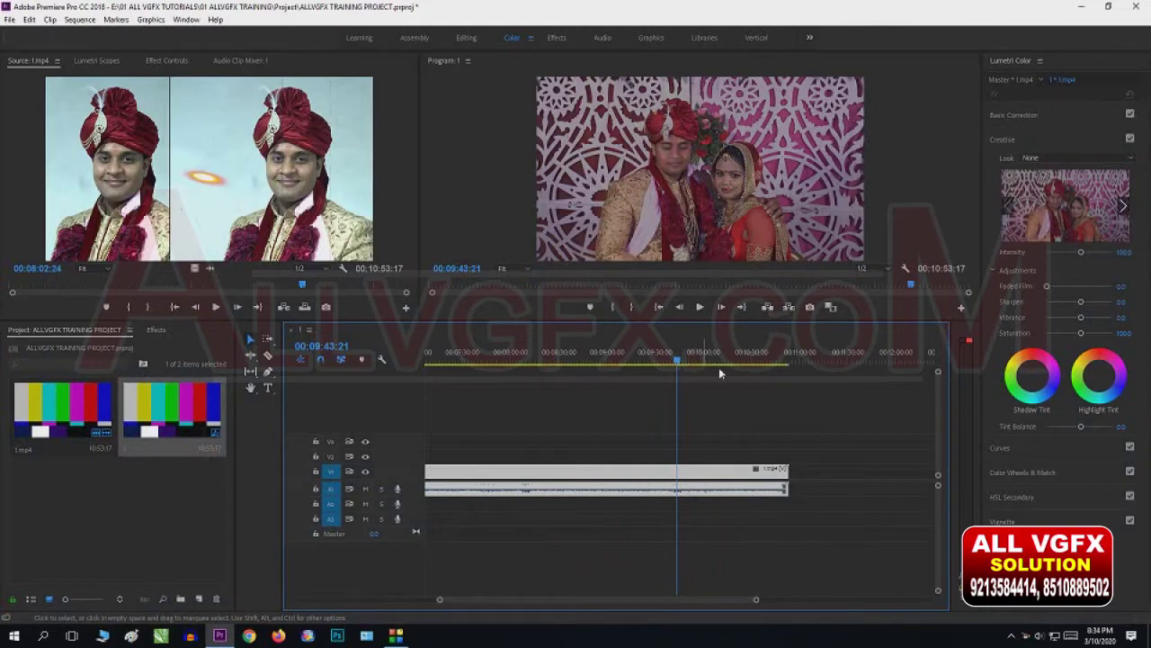
left_click_drag(413, 496, 413, 521)
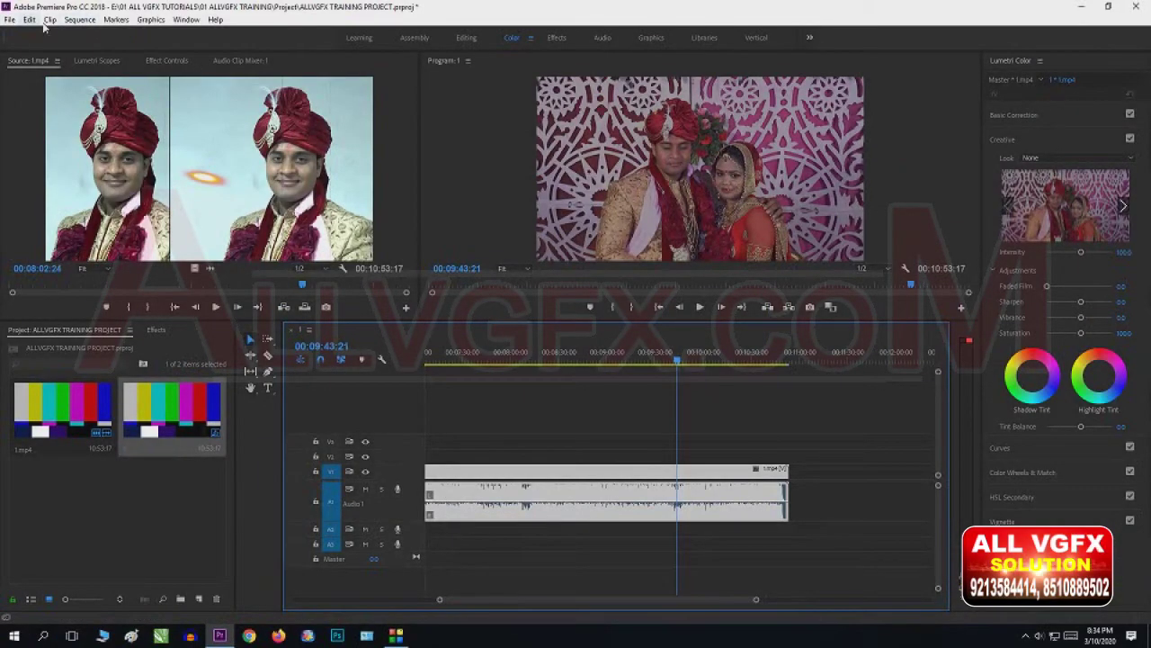
Open the File > New submenu and choose Legacy Title.
left_click(7, 19)
mouse_move(25, 33)
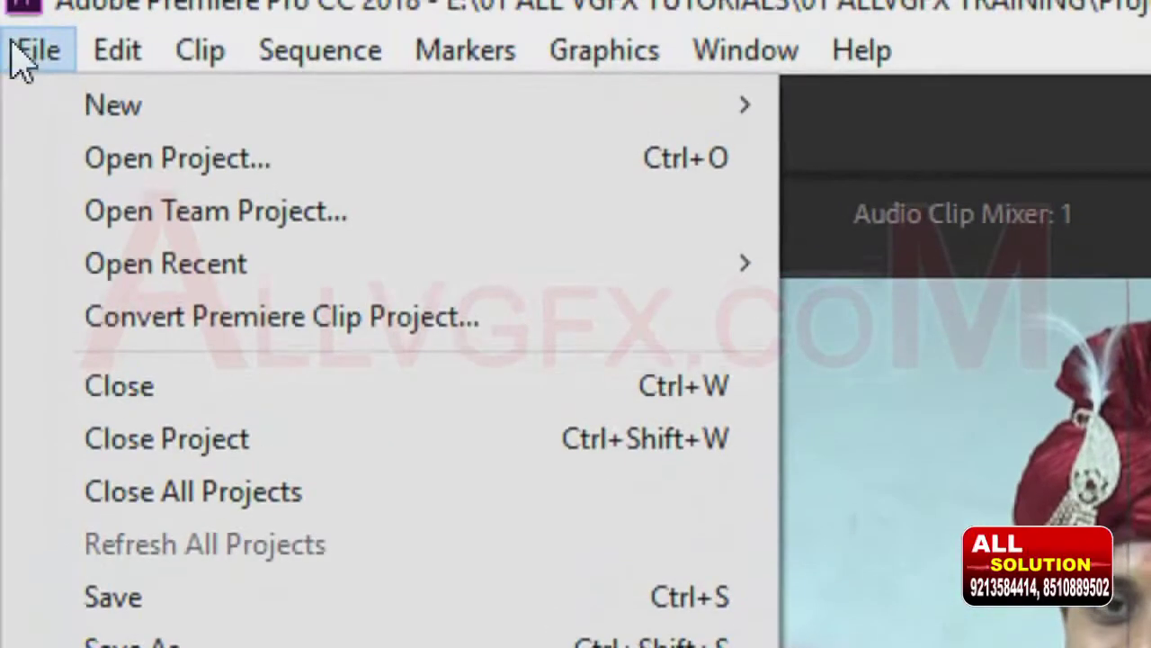
mouse_move(146, 138)
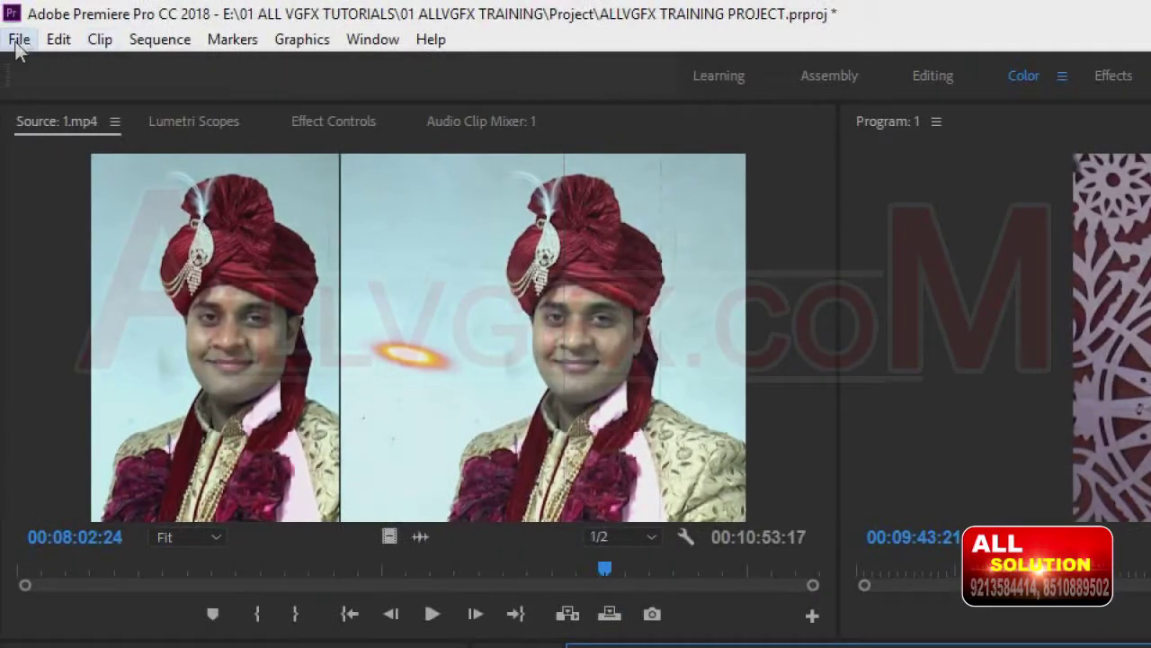
left_click(58, 39)
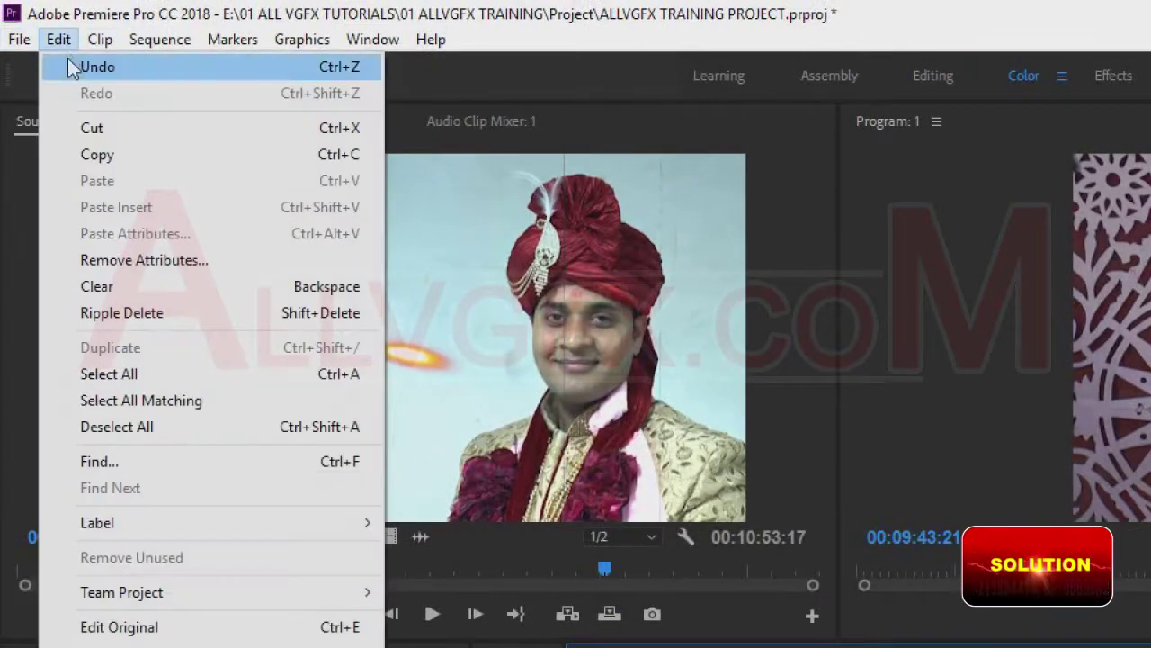
mouse_move(100, 68)
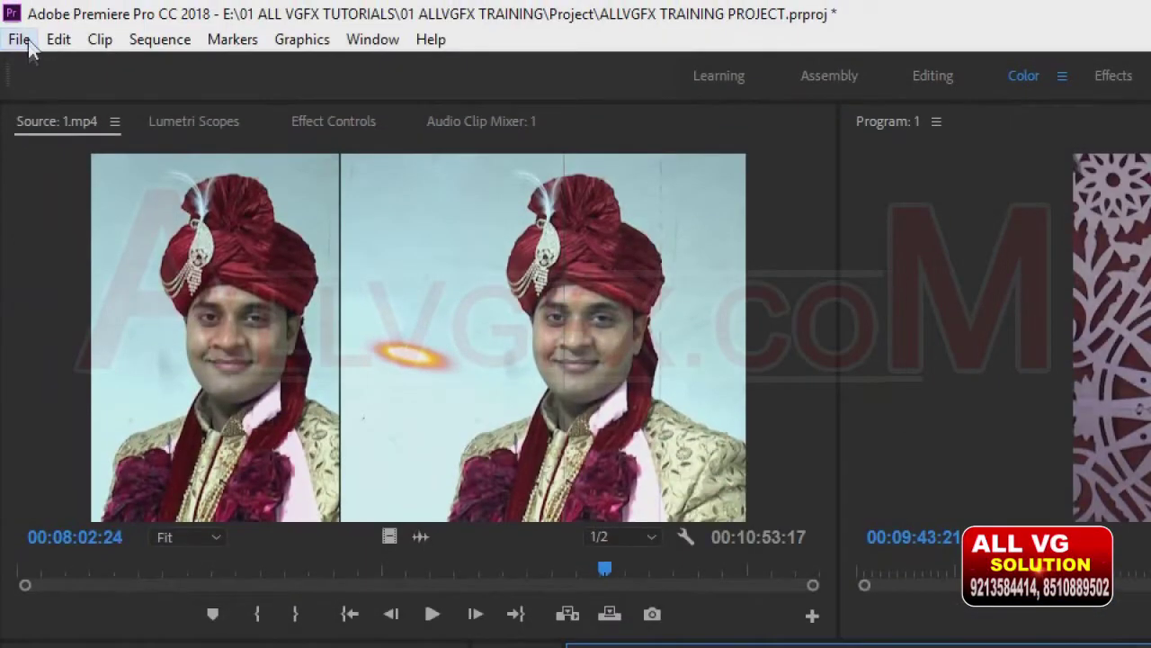
left_click(19, 39)
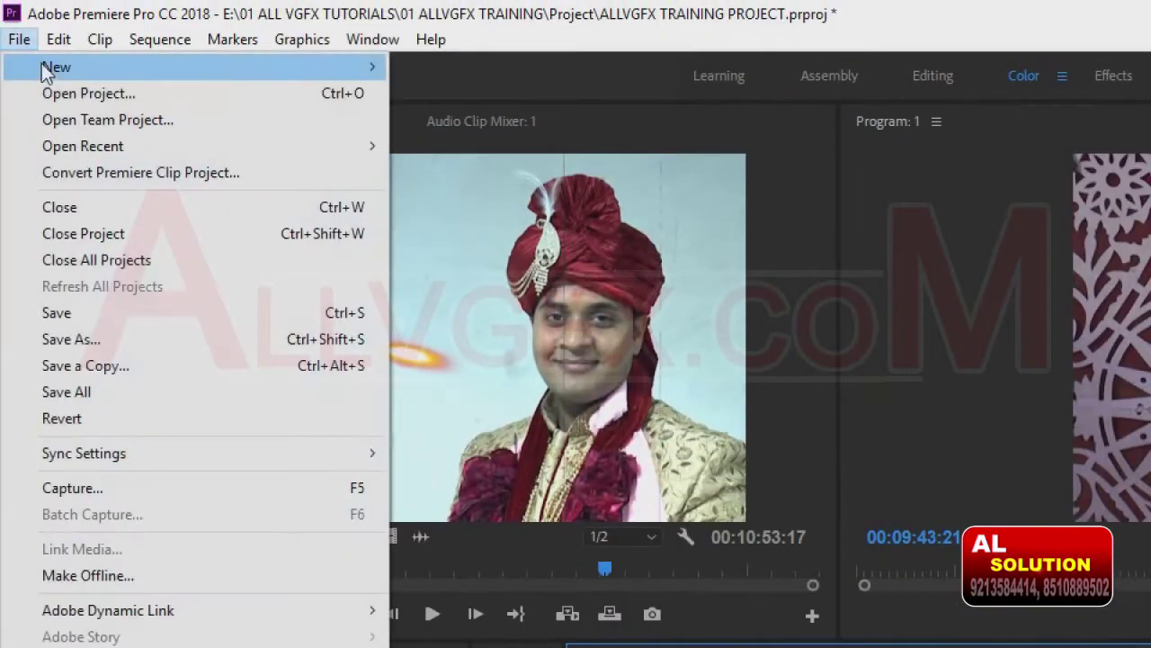
mouse_move(45, 69)
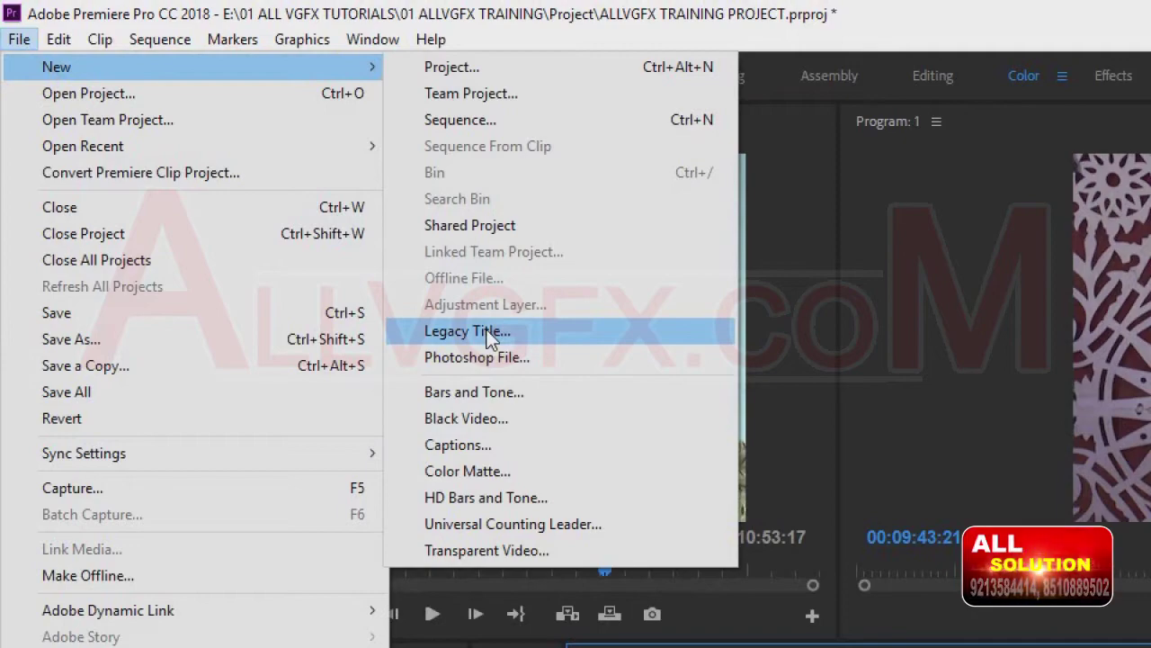
left_click(488, 333)
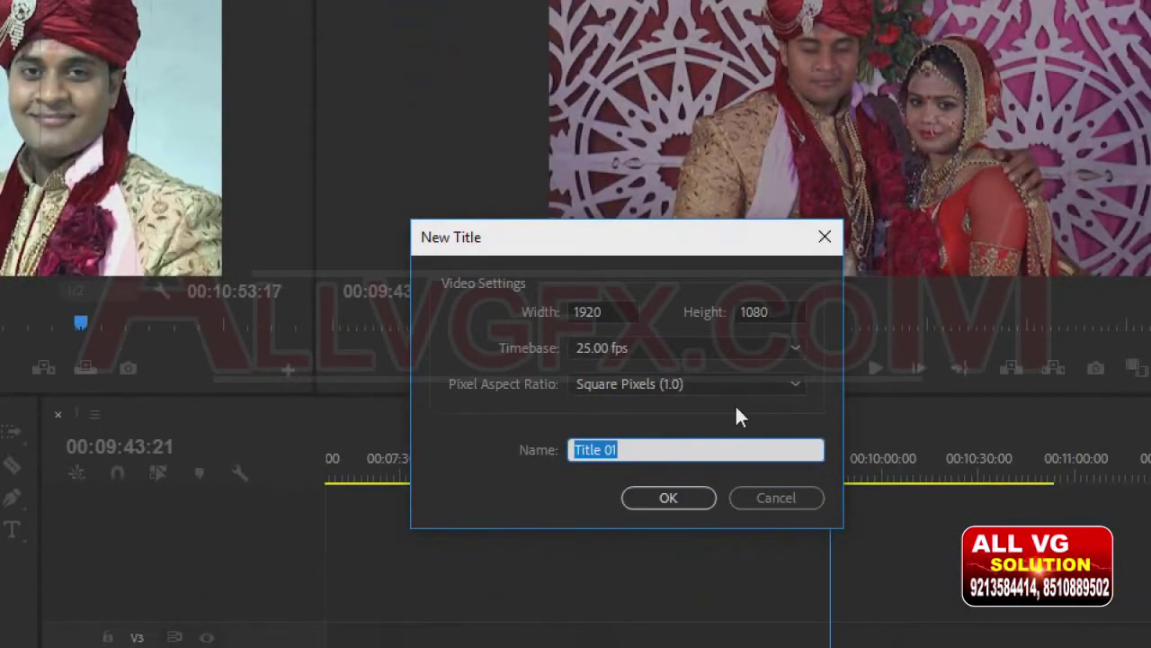
Name the new 1920×1080 legacy title 'Title 01' and confirm it.
type("Vide")
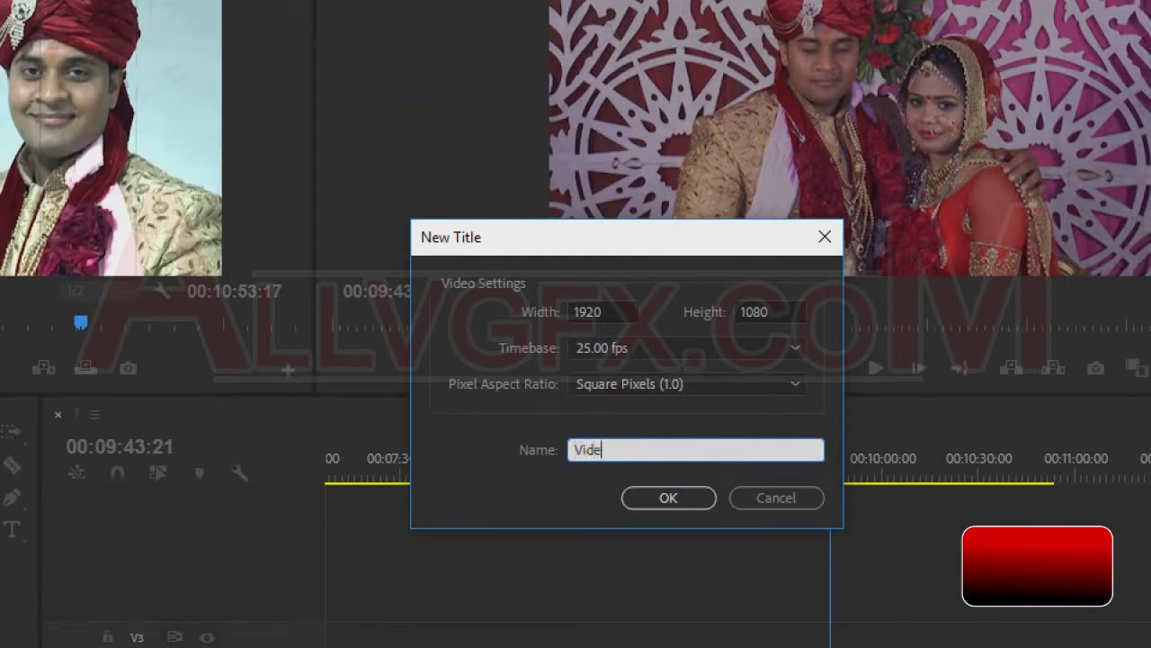
key("BackSpace")
key("BackSpace")
key("BackSpace")
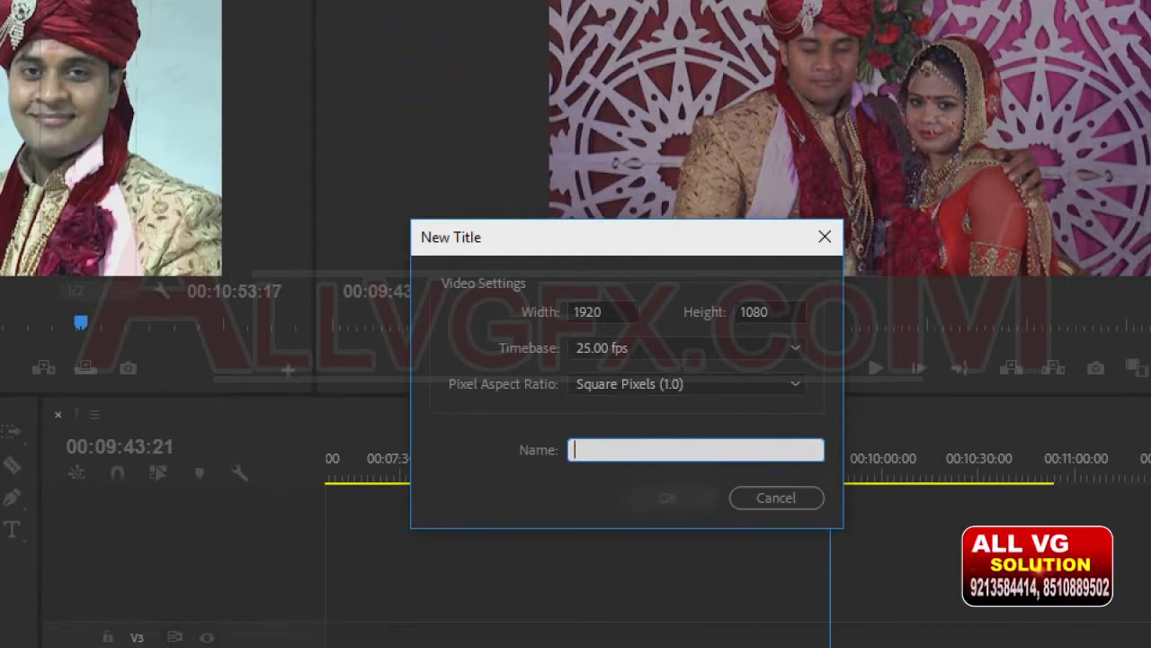
type("Titl")
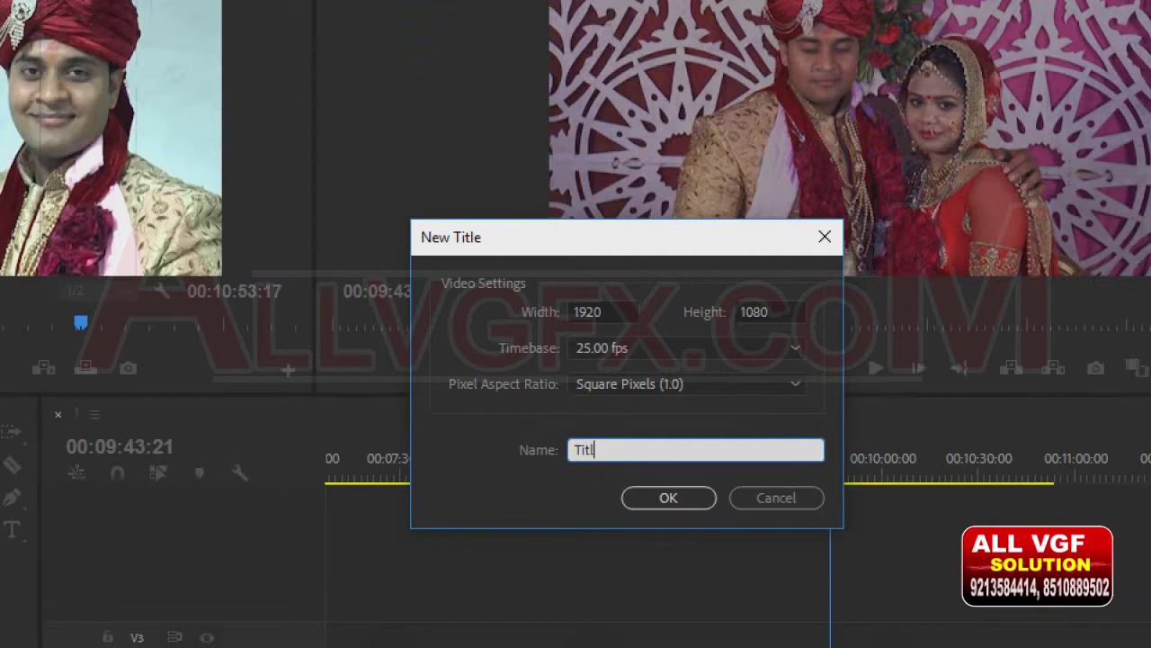
type("e 01")
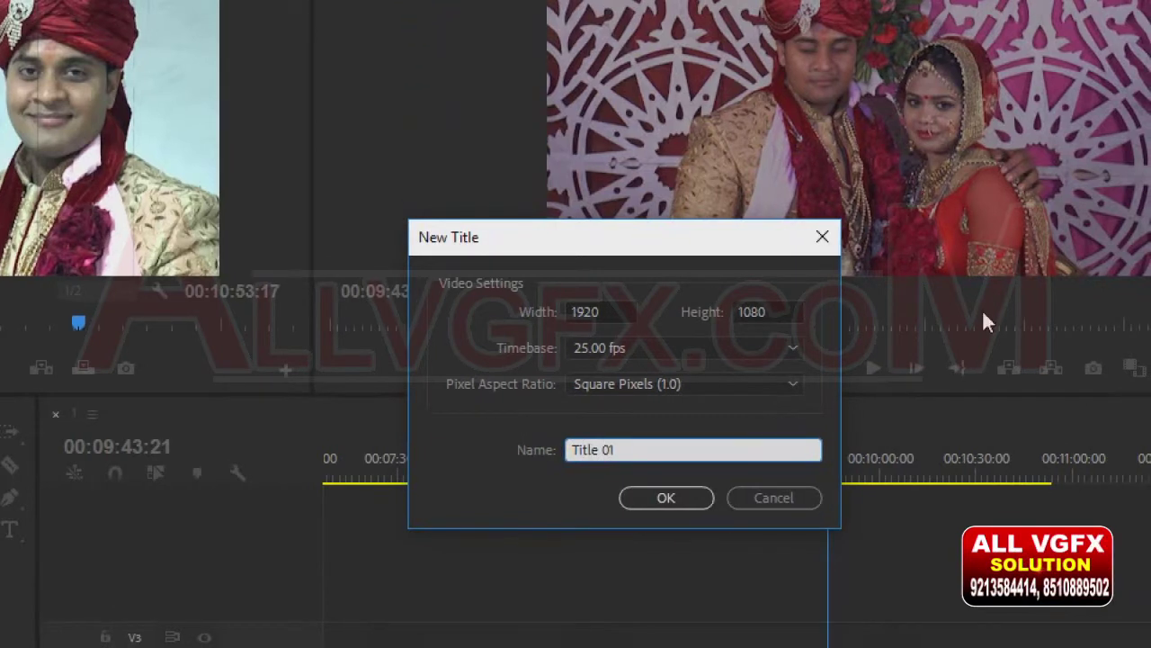
left_click(676, 497)
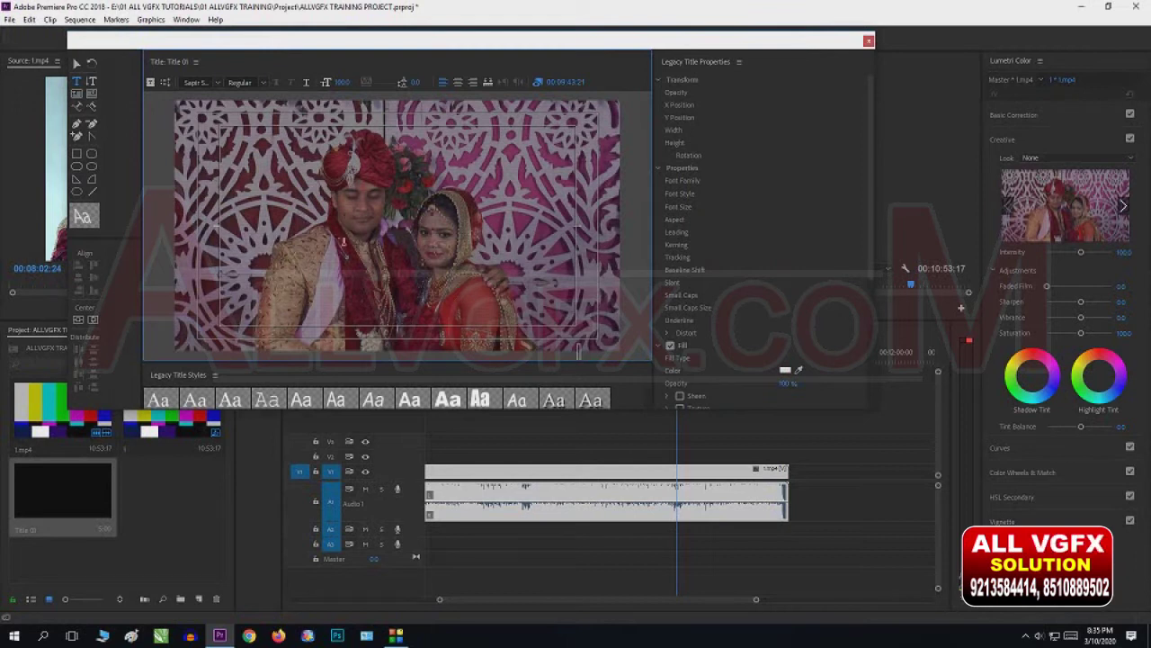
Type a white text line joining the groom's and bride's names with 'Weds', fixing the typo.
left_click(77, 82)
left_click(294, 296)
type("Ankur")
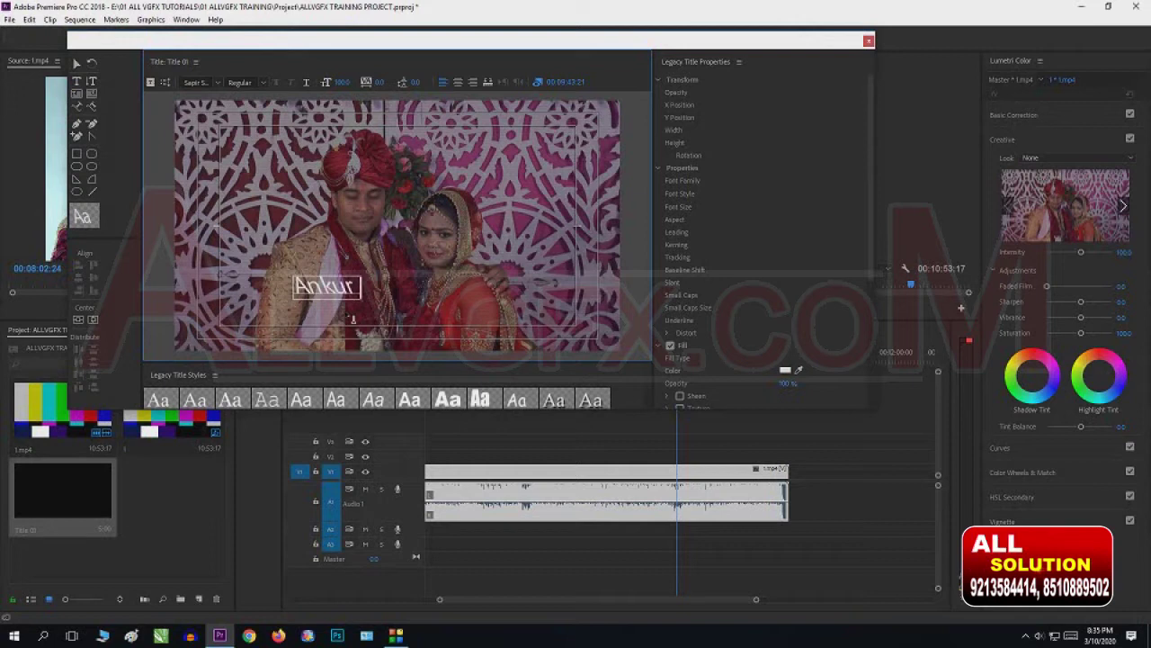
type(" Weds p")
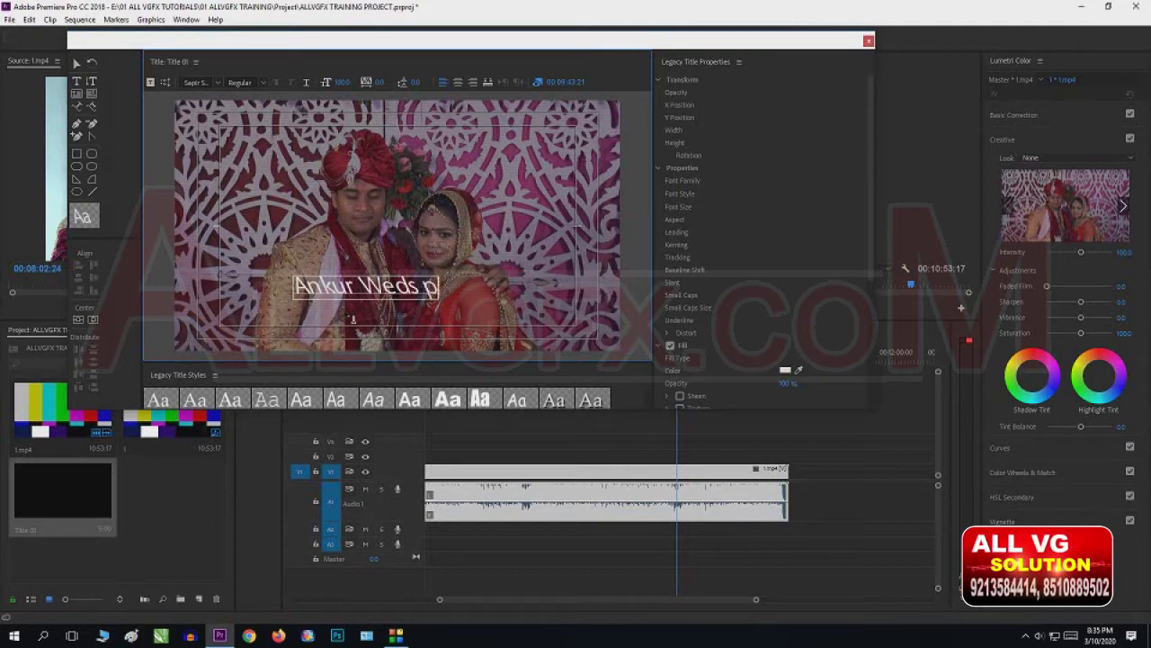
key("BackSpace")
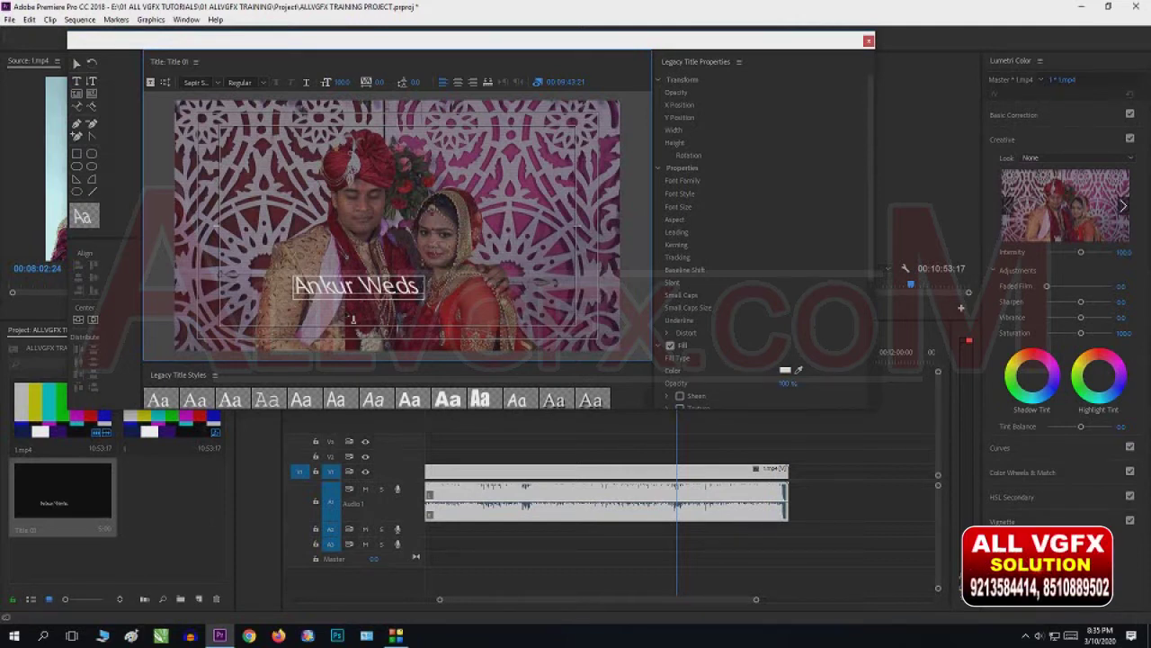
type("Saliny")
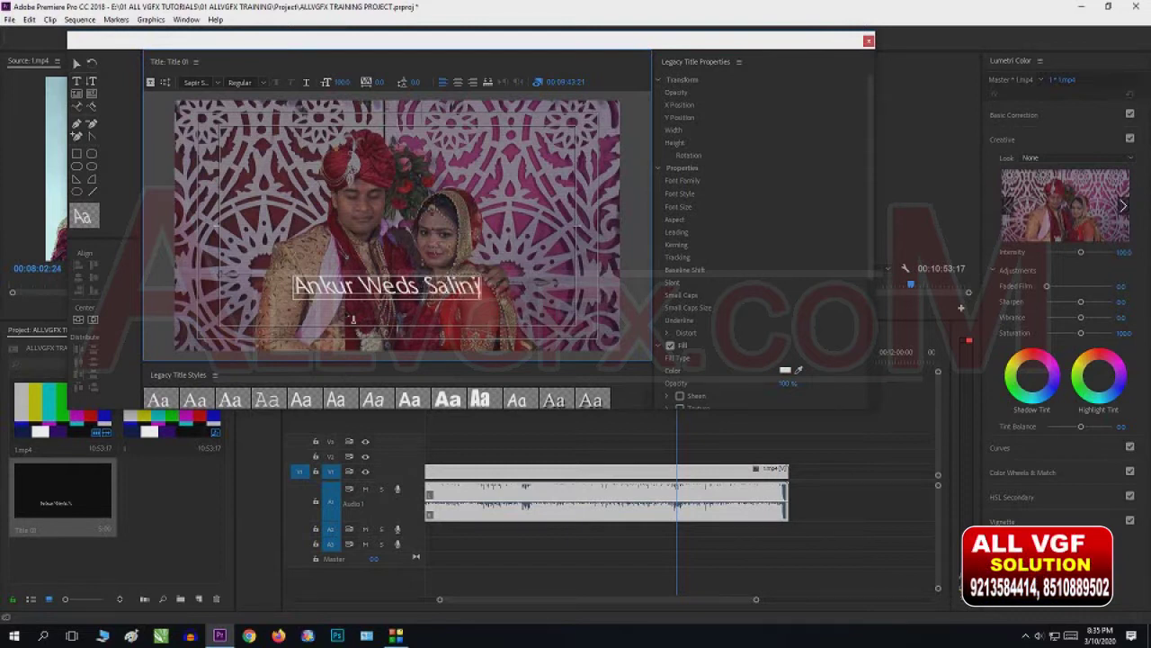
left_click(76, 65)
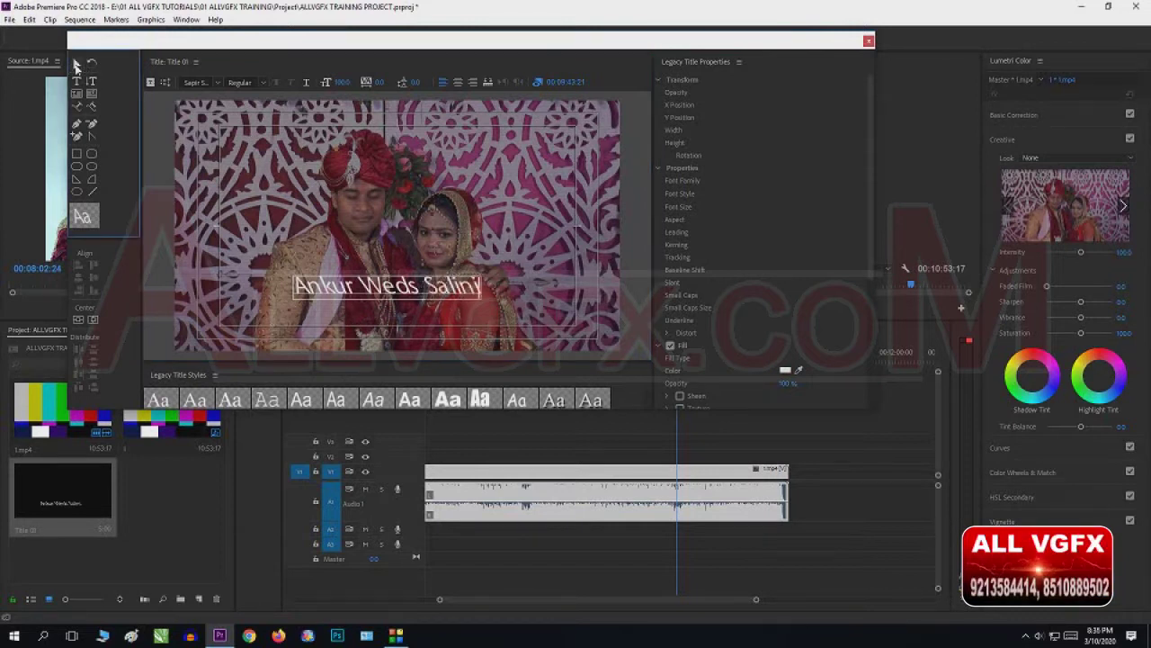
left_click(77, 65)
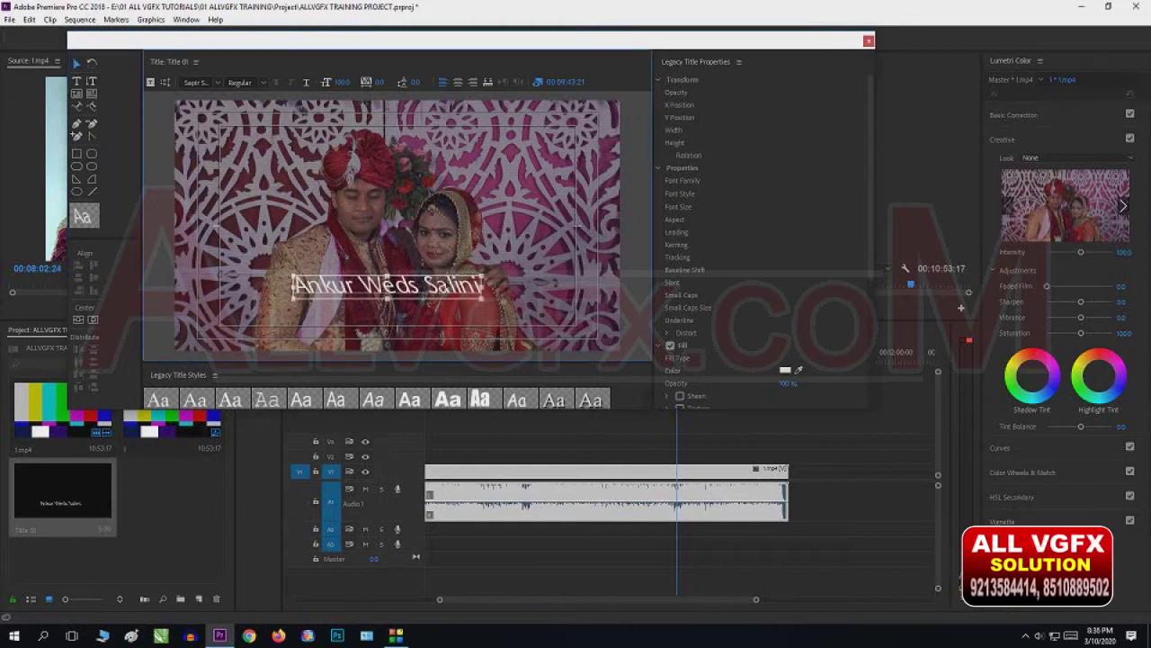
left_click(865, 133)
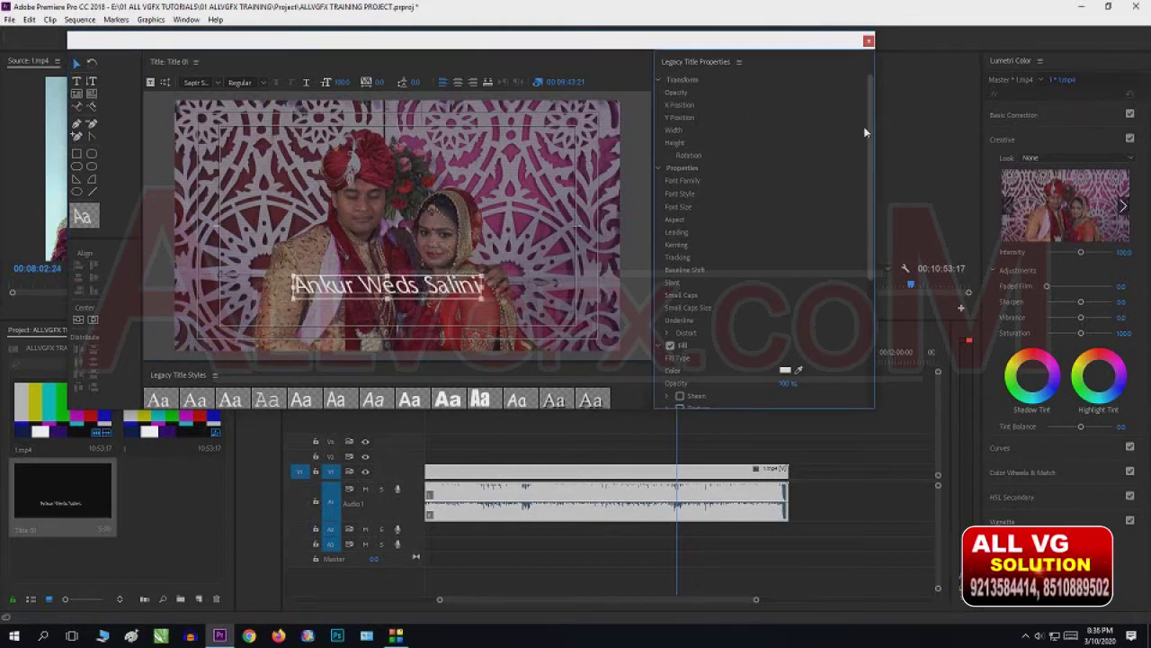
Widen the Legacy Titler and apply an Arial Black style to the wedding line.
scroll(874, 225, "down", 1)
scroll(873, 225, "down", 1)
left_click_drag(880, 238, 1043, 238)
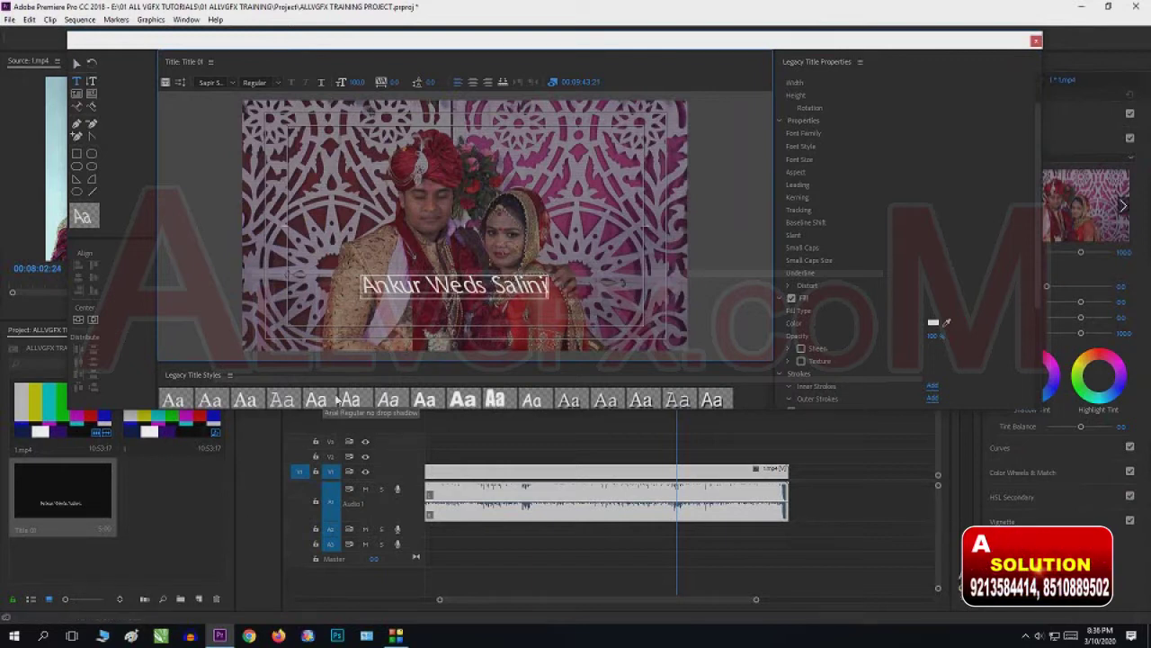
left_click(462, 399)
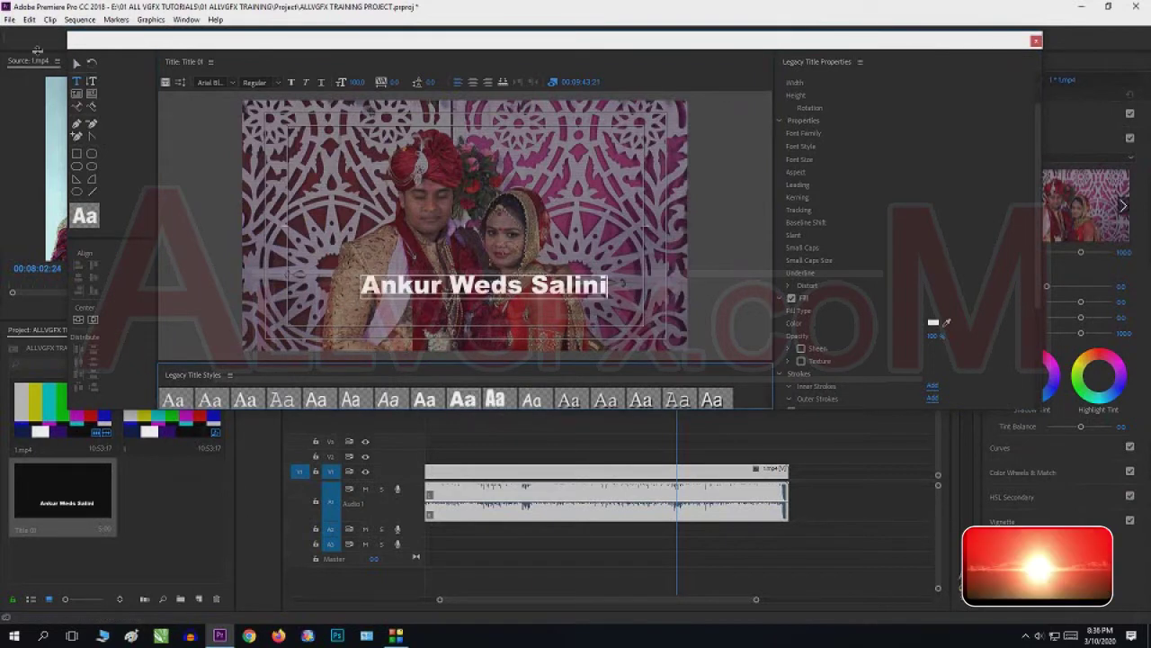
Move the wedding line lower, enlarge the title editor, and select all the line's text.
left_click(76, 63)
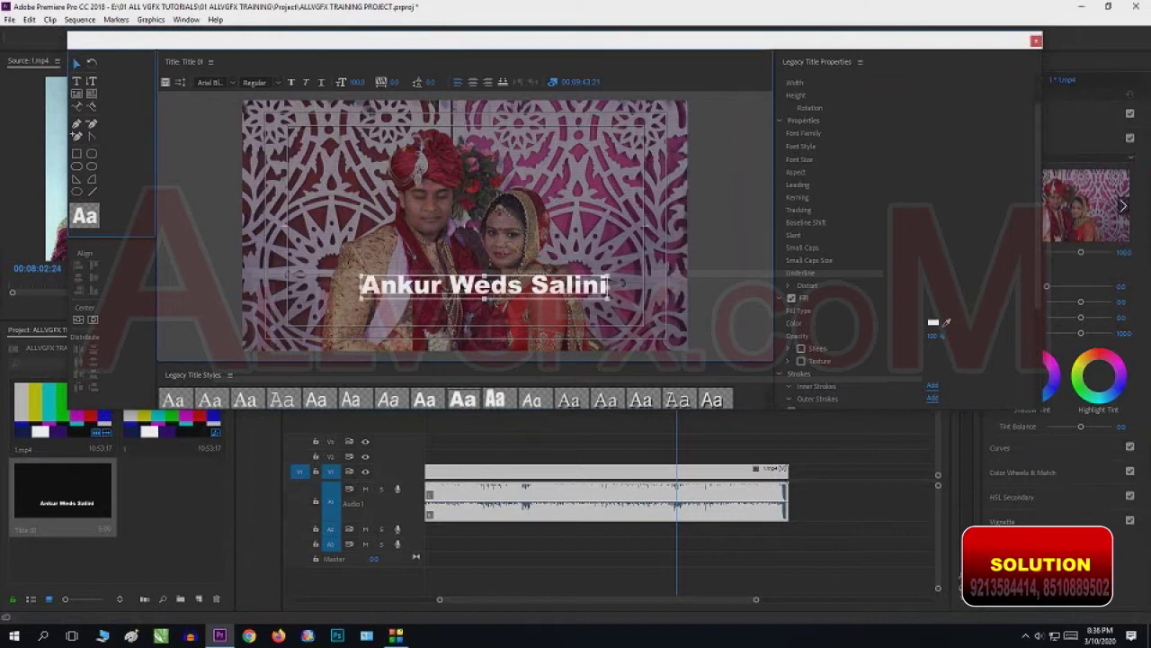
left_click_drag(486, 286, 470, 313)
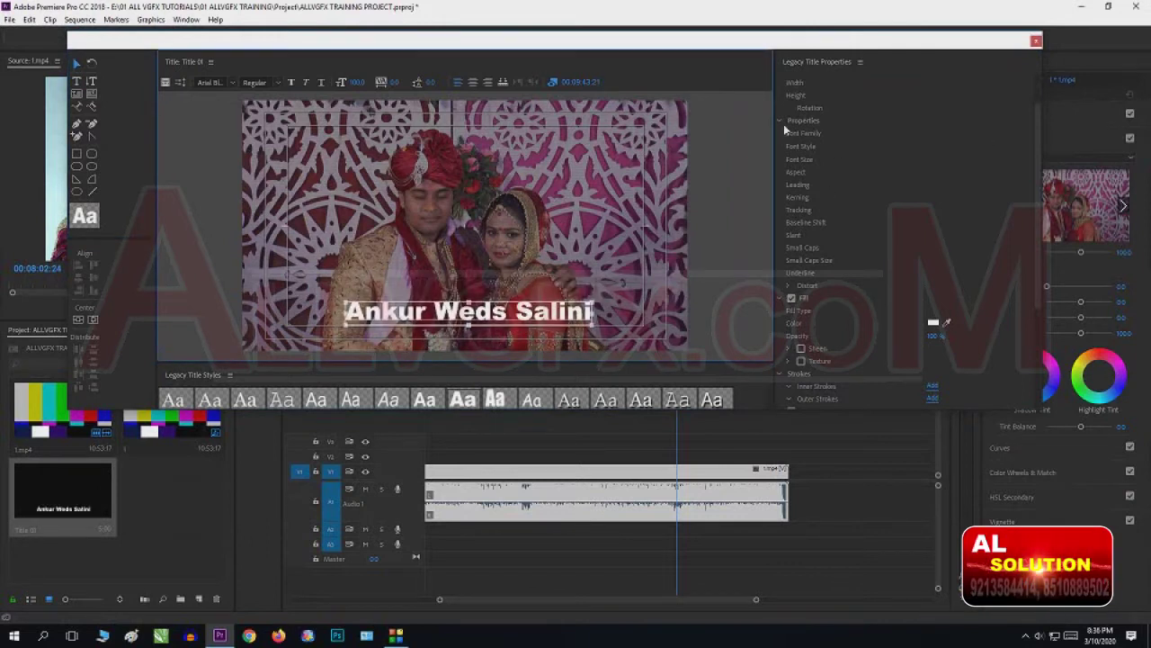
left_click(796, 147)
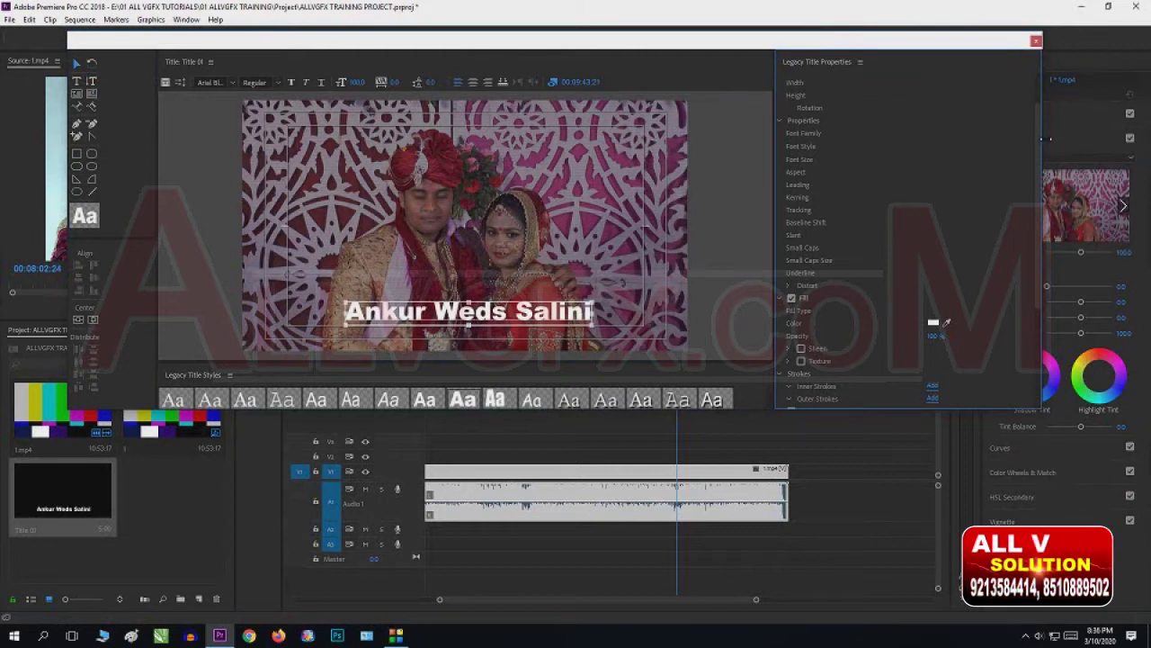
left_click_drag(1045, 138, 1053, 138)
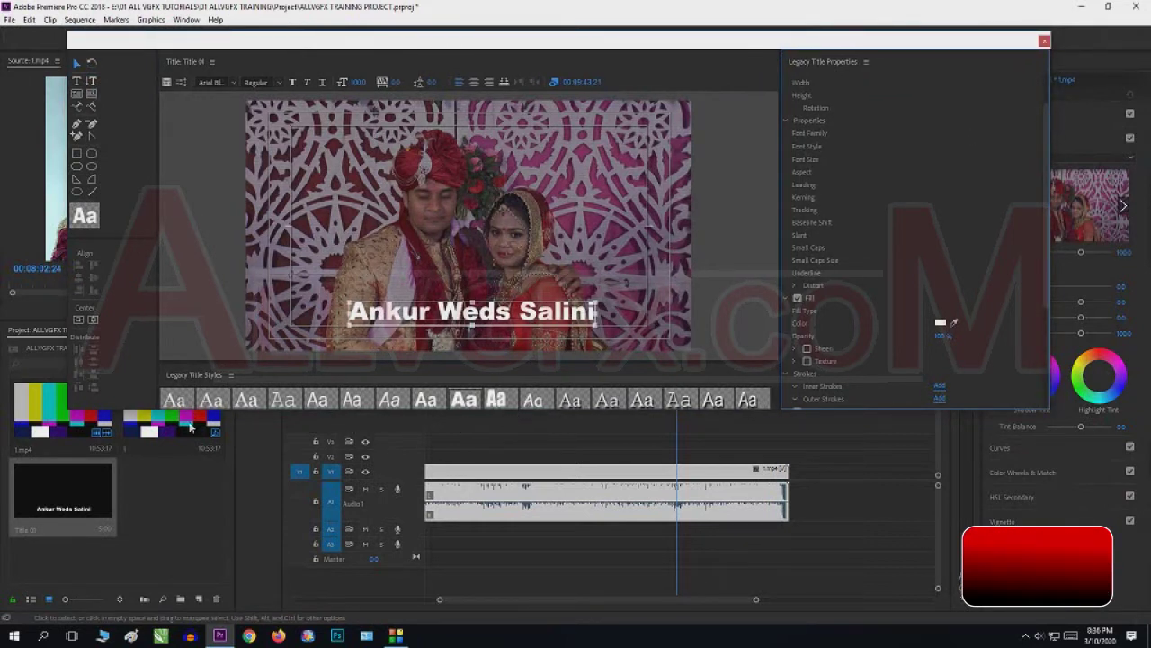
left_click_drag(136, 408, 162, 509)
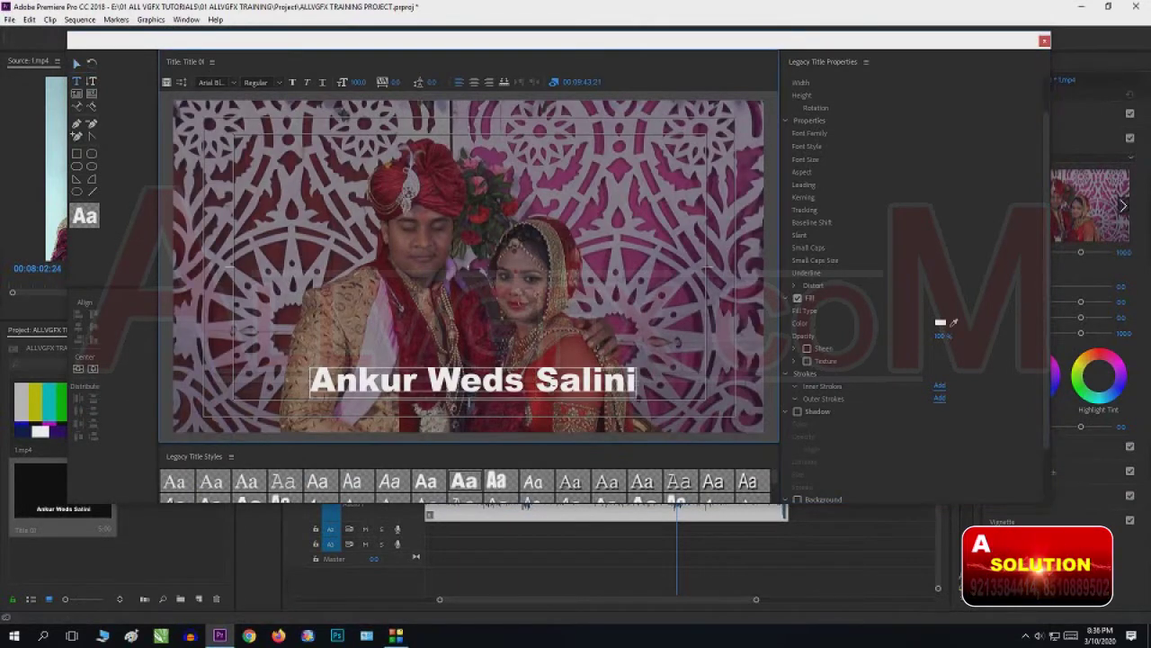
key("ctrl+a")
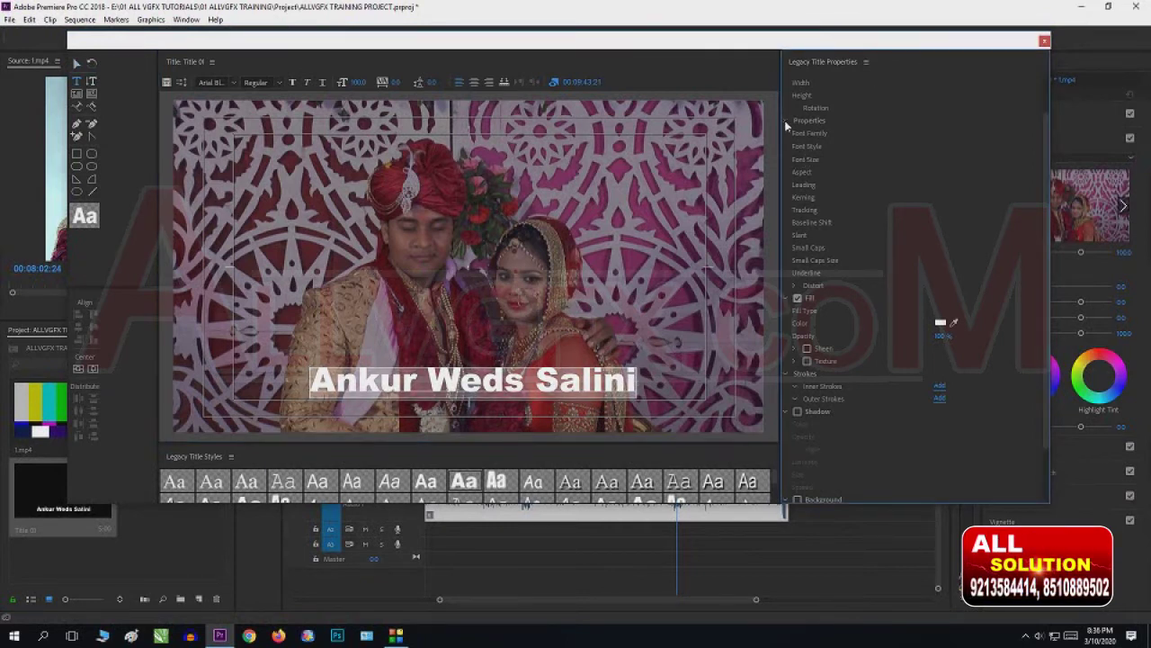
Change the text fill colour to red, then back to white.
left_click(787, 122)
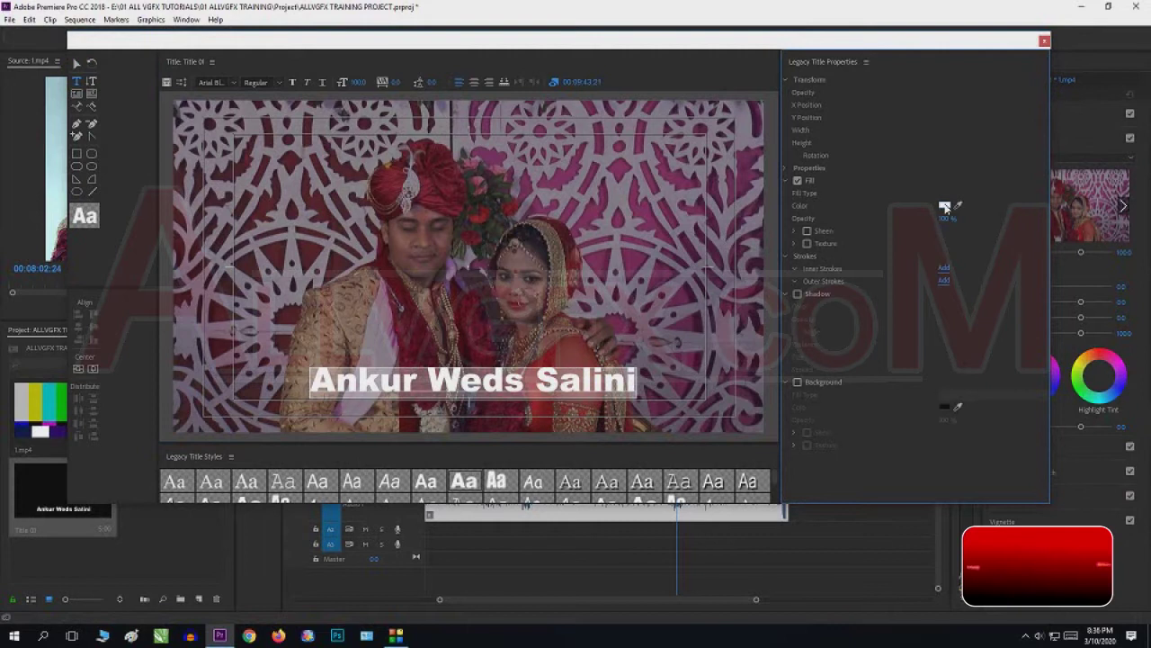
left_click(946, 205)
left_click(582, 368)
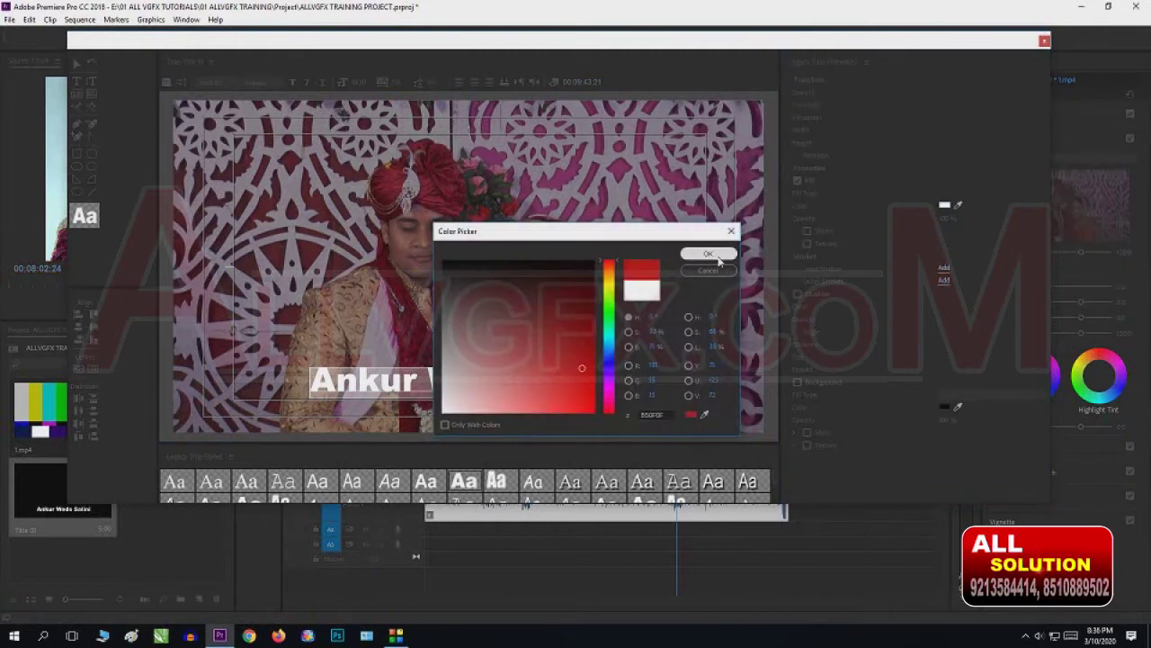
left_click(708, 253)
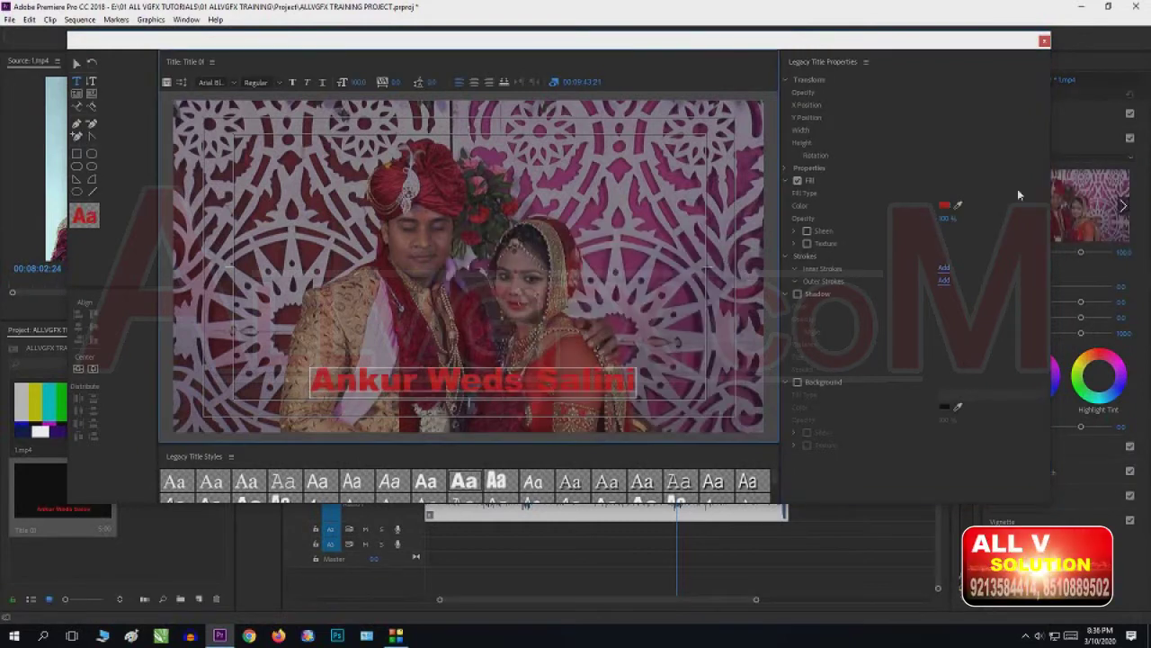
left_click(944, 207)
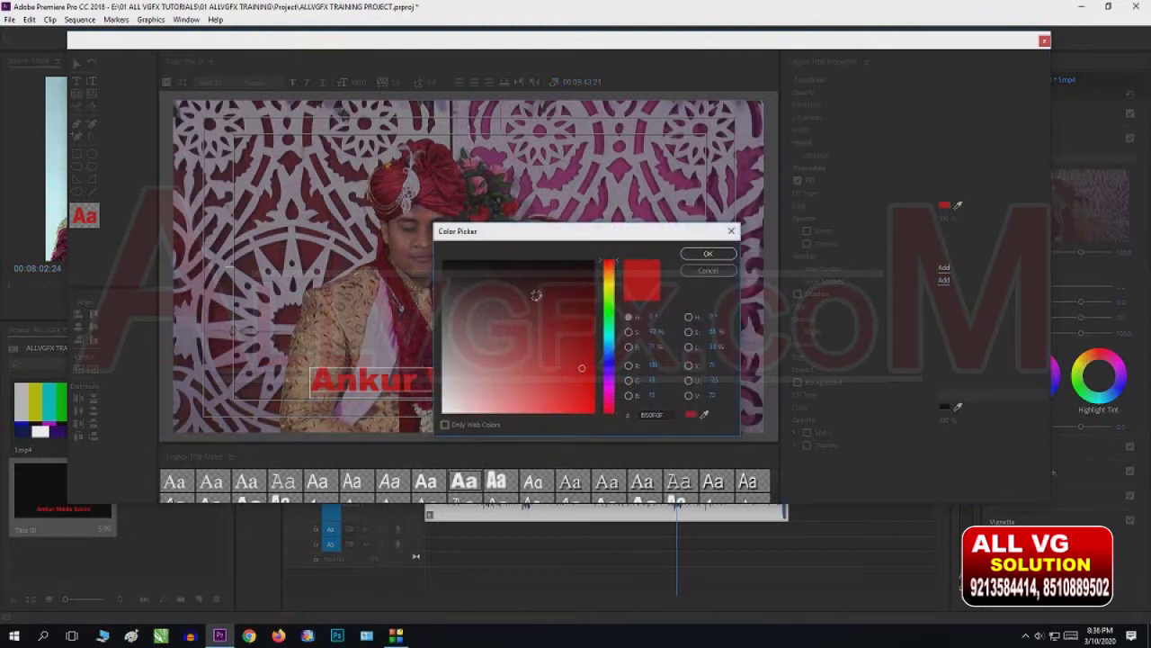
left_click(443, 260)
left_click(708, 254)
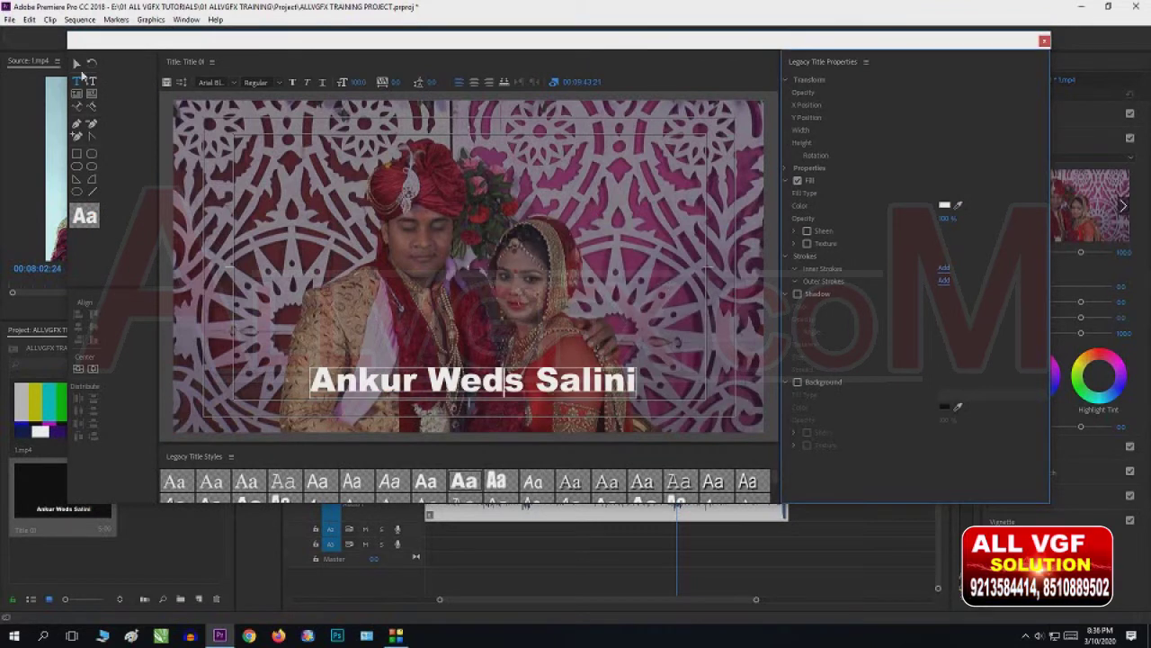
Draw a wide rectangle across the wedding line with the Rectangle tool.
left_click(77, 66)
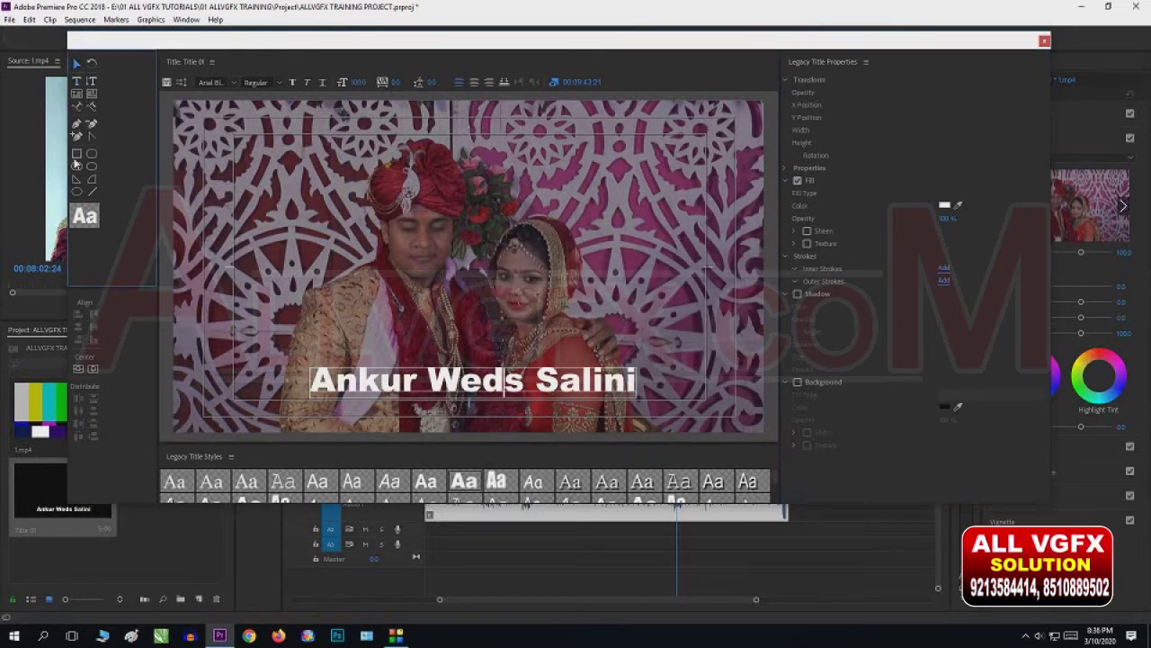
left_click(76, 154)
left_click_drag(284, 349, 667, 398)
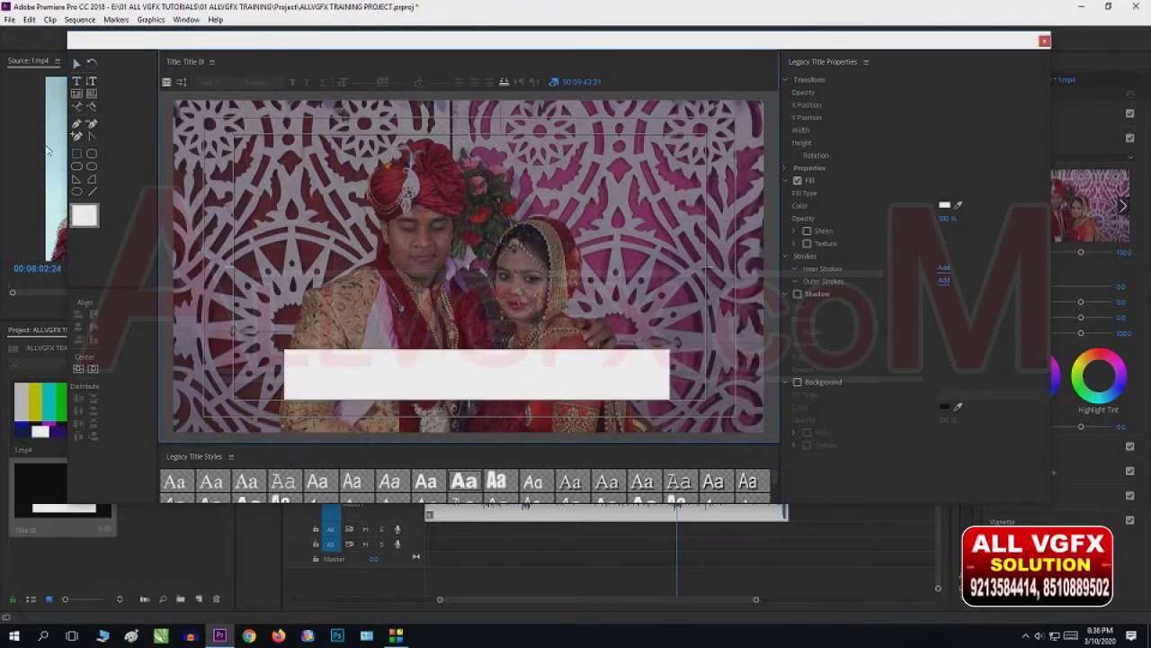
left_click(945, 205)
Fill the rectangle with pure red (FF0000).
left_click(593, 411)
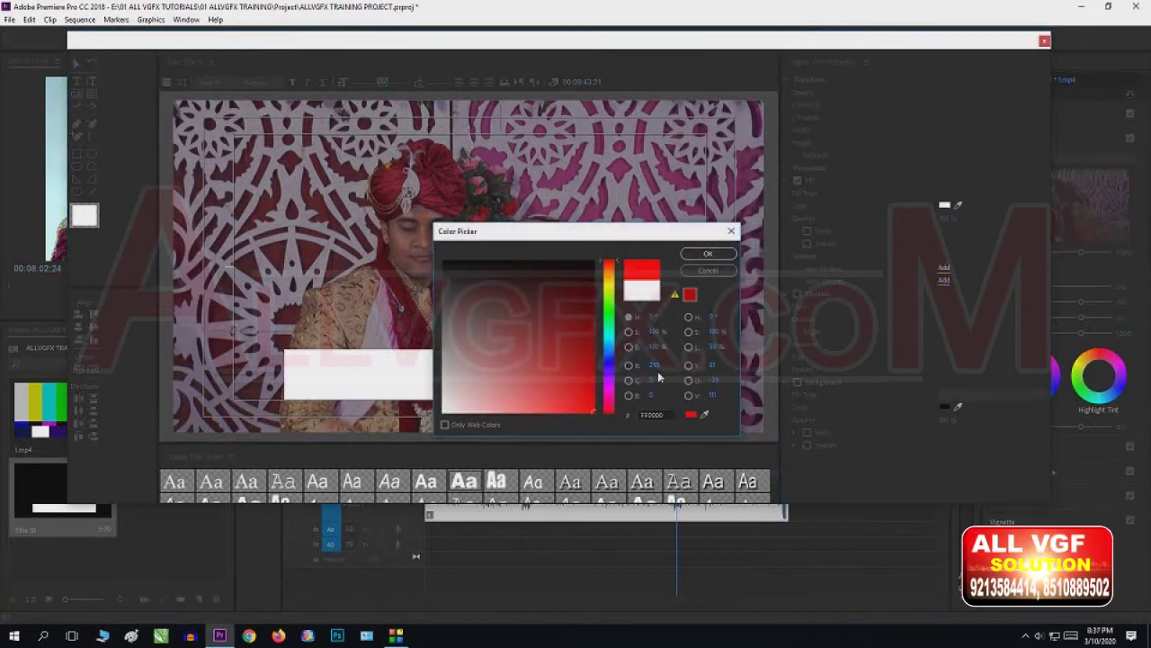
left_click(707, 253)
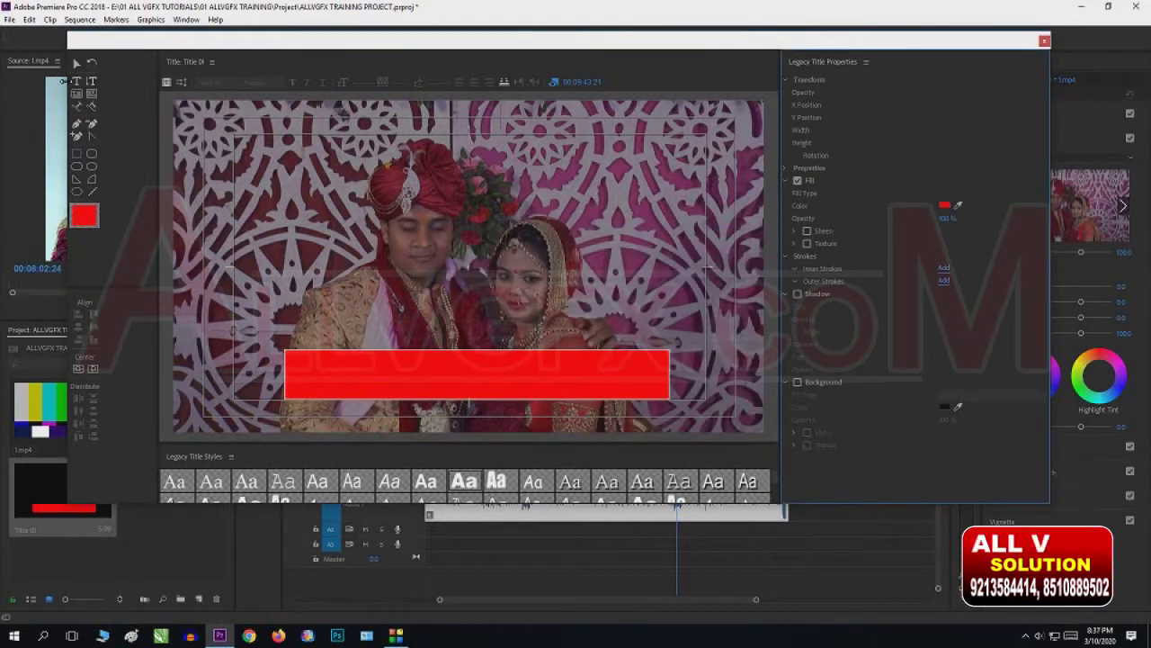
left_click(454, 373)
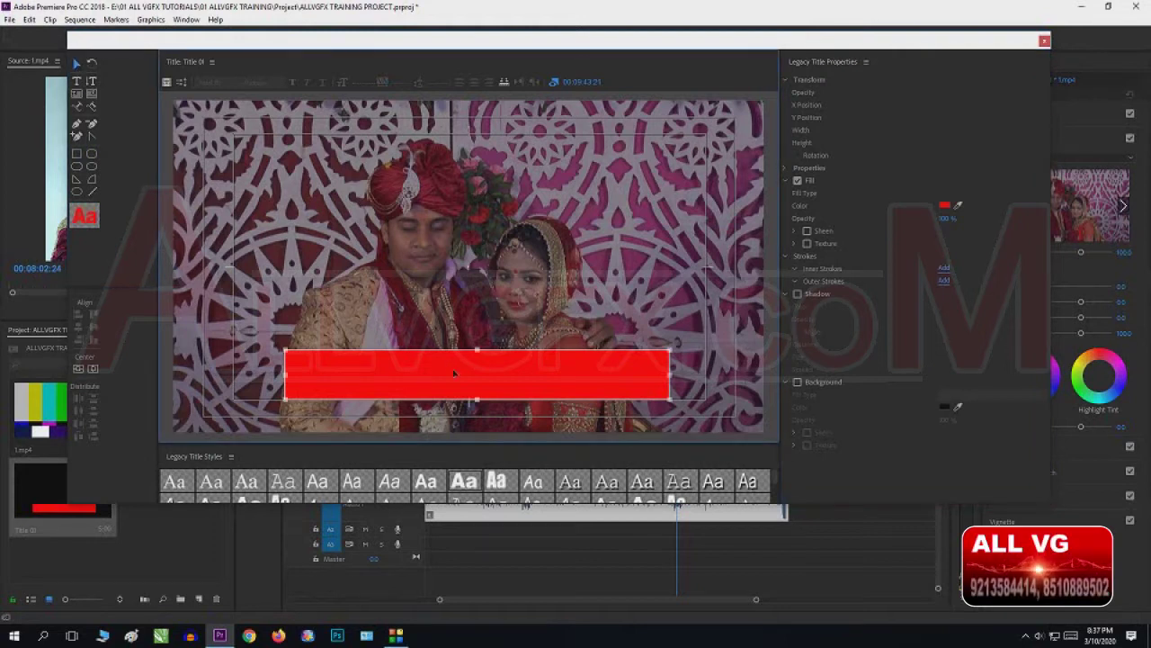
Arrange the red bar behind the white wedding text using Send to Back.
right_click(454, 372)
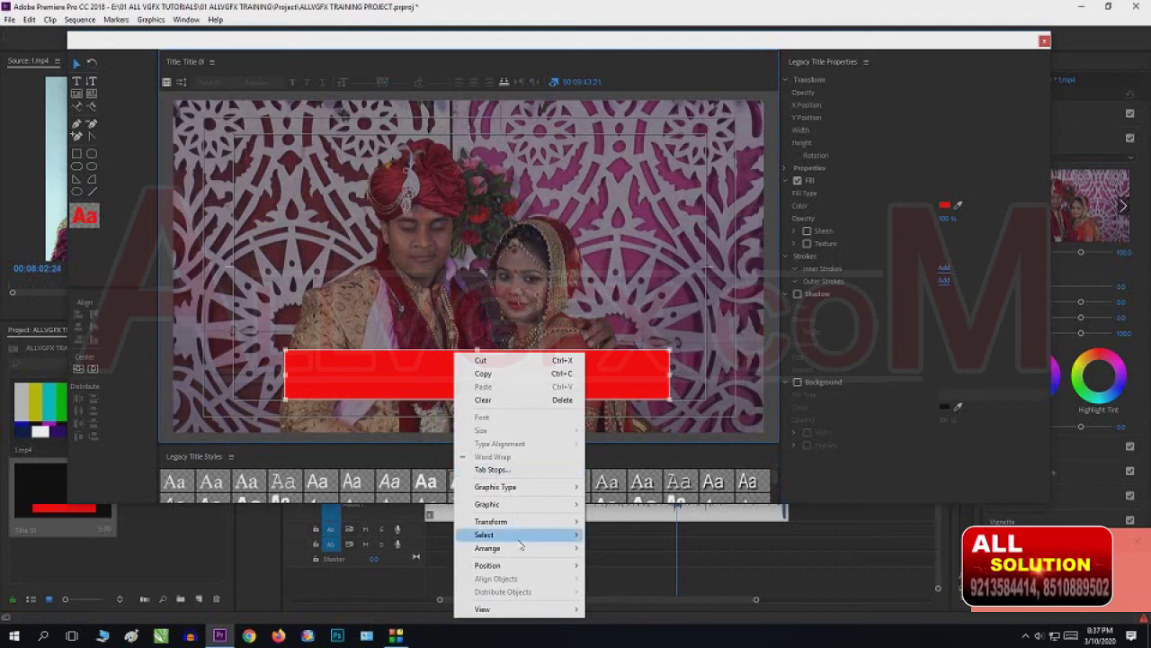
mouse_move(504, 548)
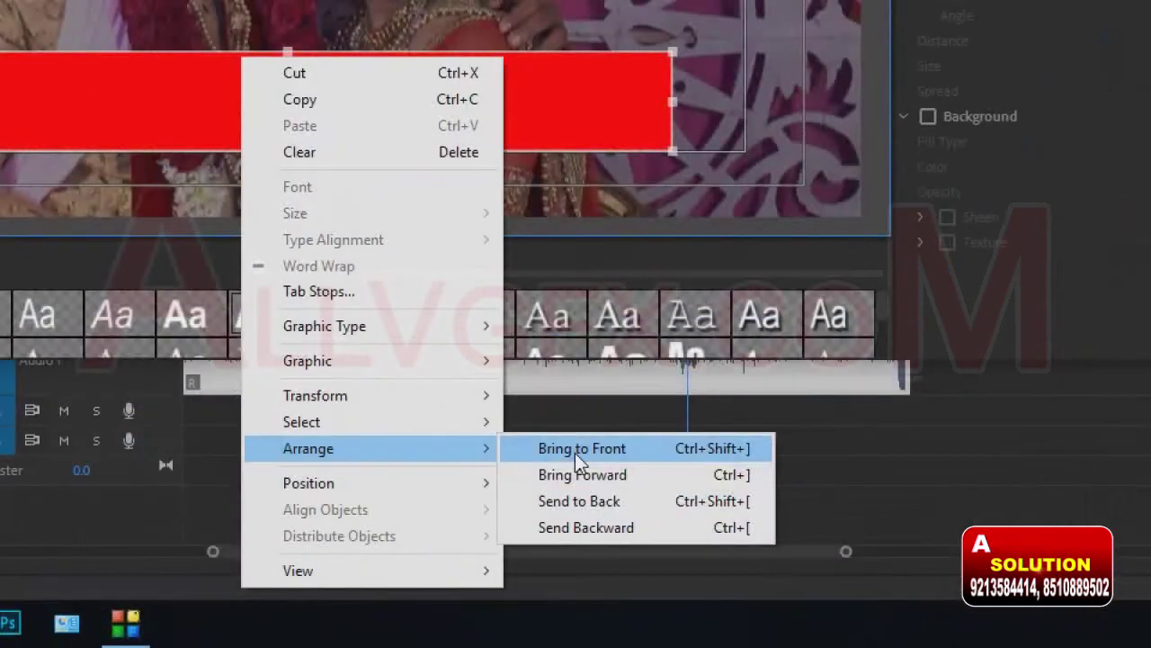
left_click(578, 463)
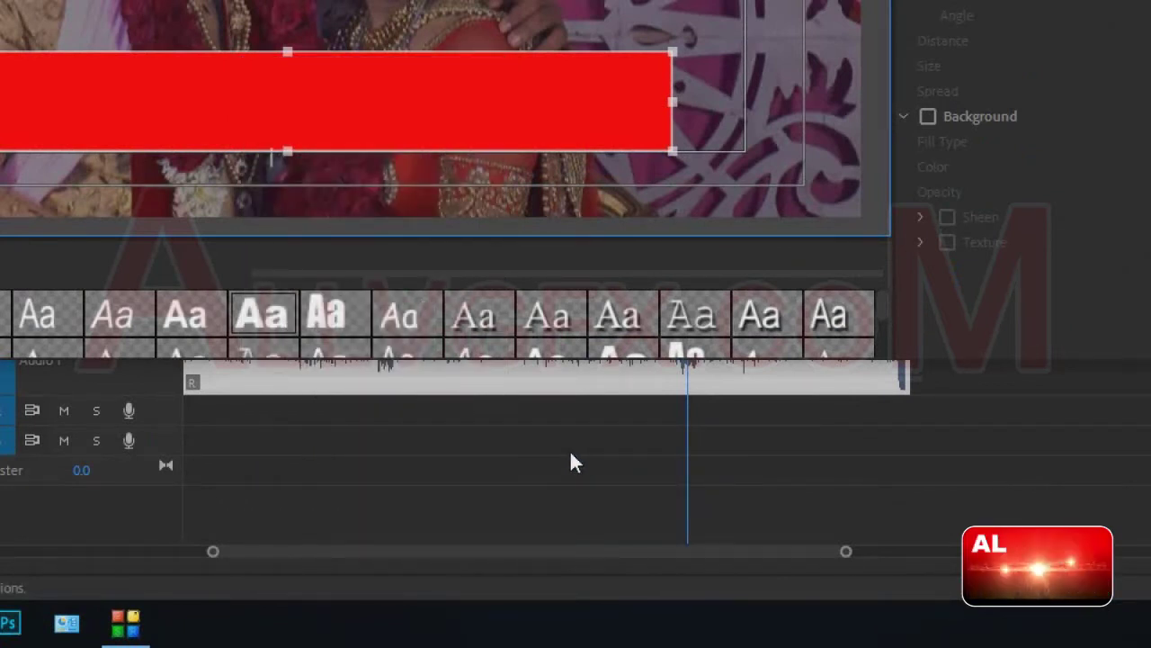
right_click(443, 113)
mouse_move(555, 459)
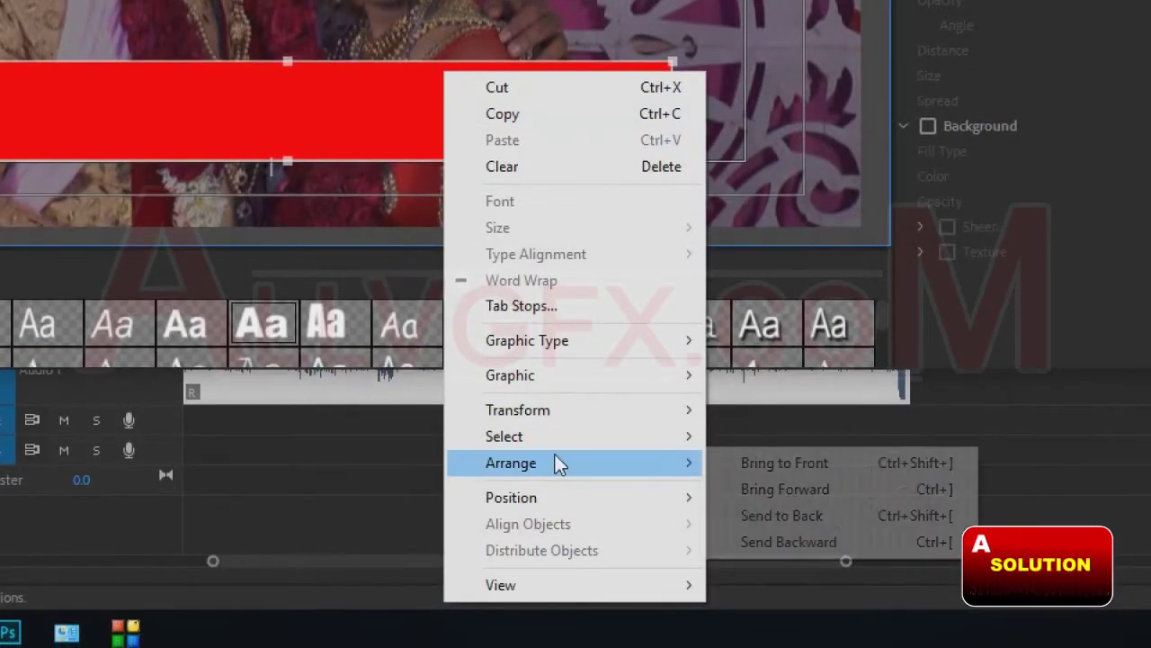
left_click(815, 516)
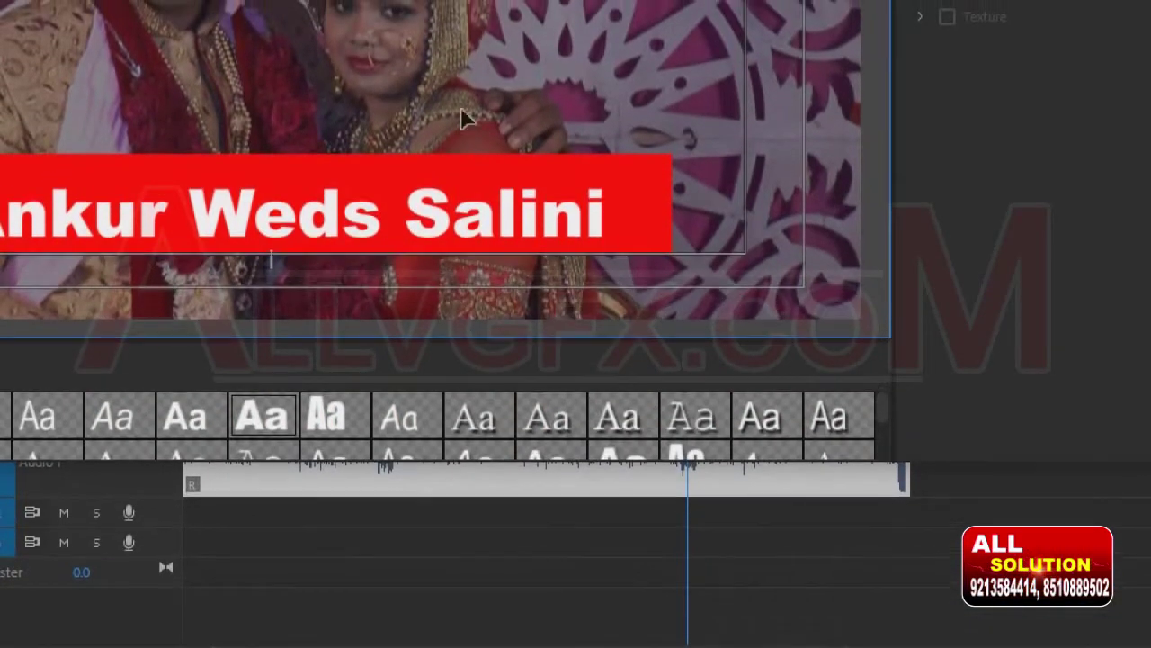
left_click(407, 175)
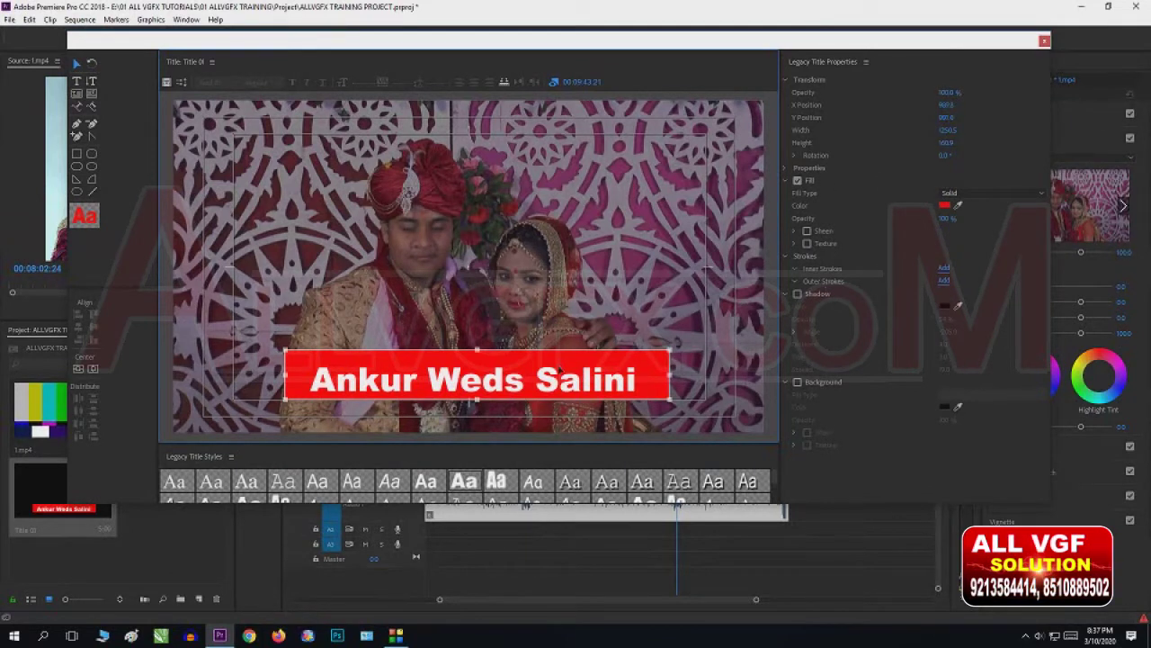
Nudge the title bar slightly and give it a light pink fill.
left_click_drag(556, 362, 561, 368)
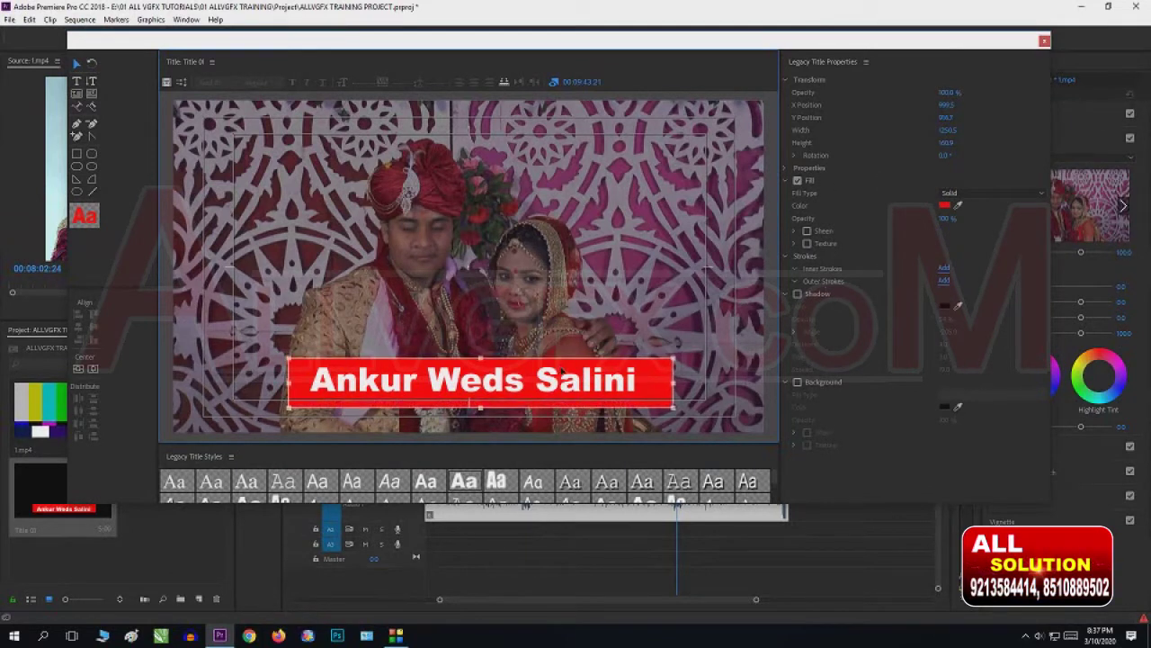
left_click(946, 210)
left_click_drag(451, 401, 503, 381)
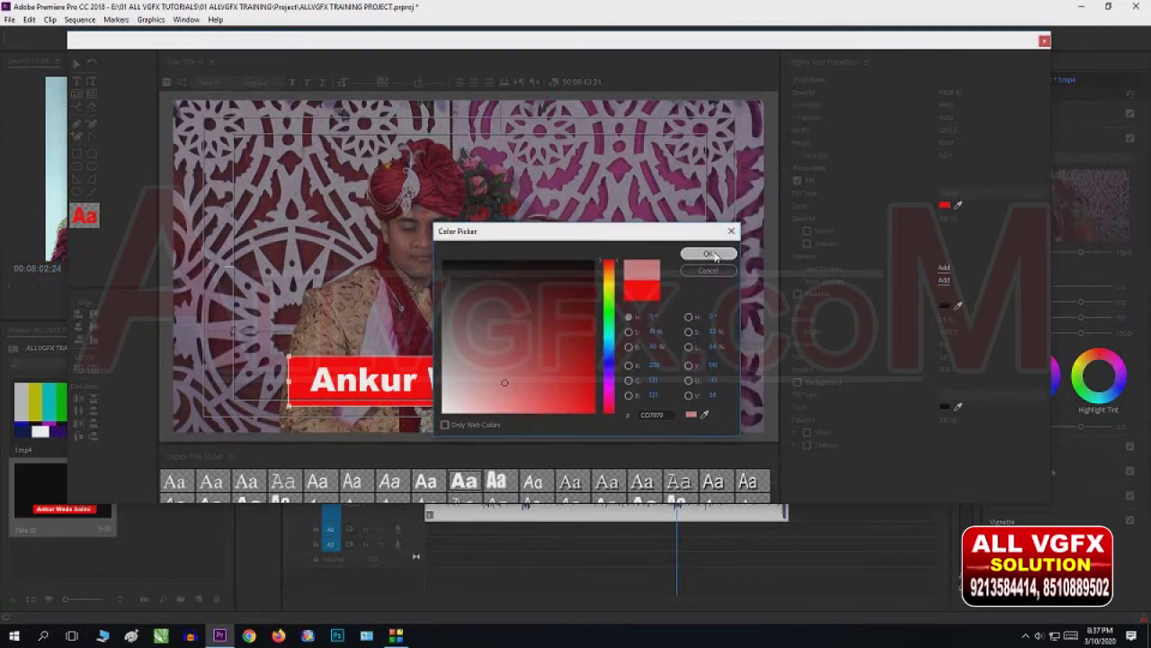
left_click(708, 254)
Switch the bar to a red-to-dark-red Linear Gradient and trim its edges around the text.
left_click(1017, 198)
left_click(974, 220)
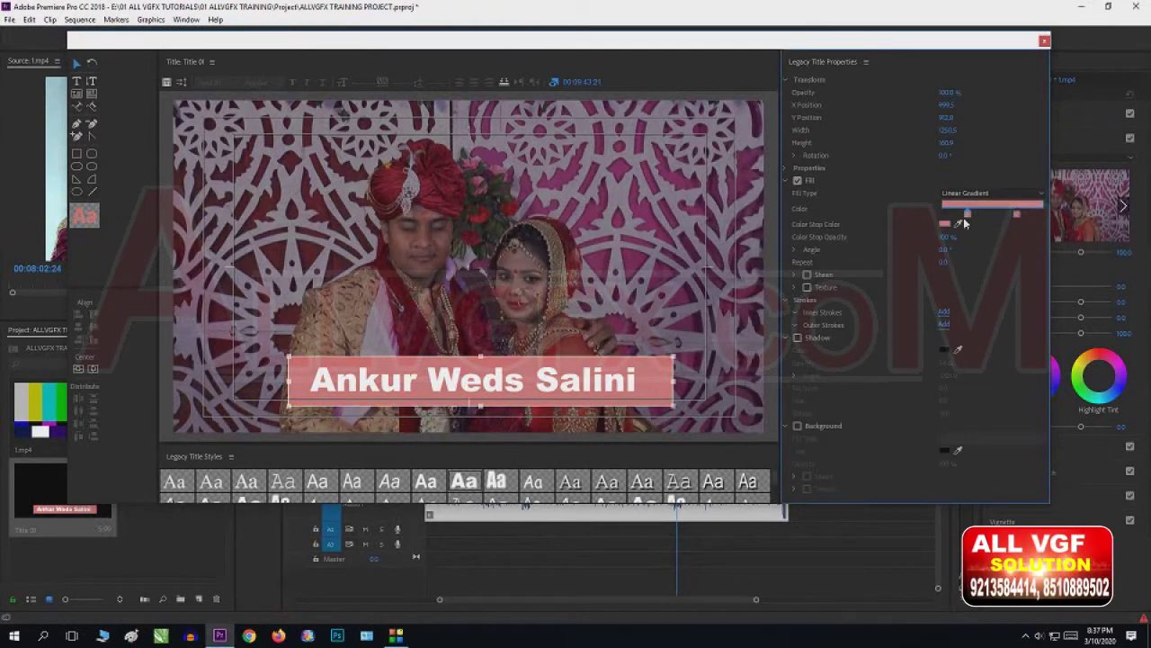
double_click(964, 217)
left_click(546, 398)
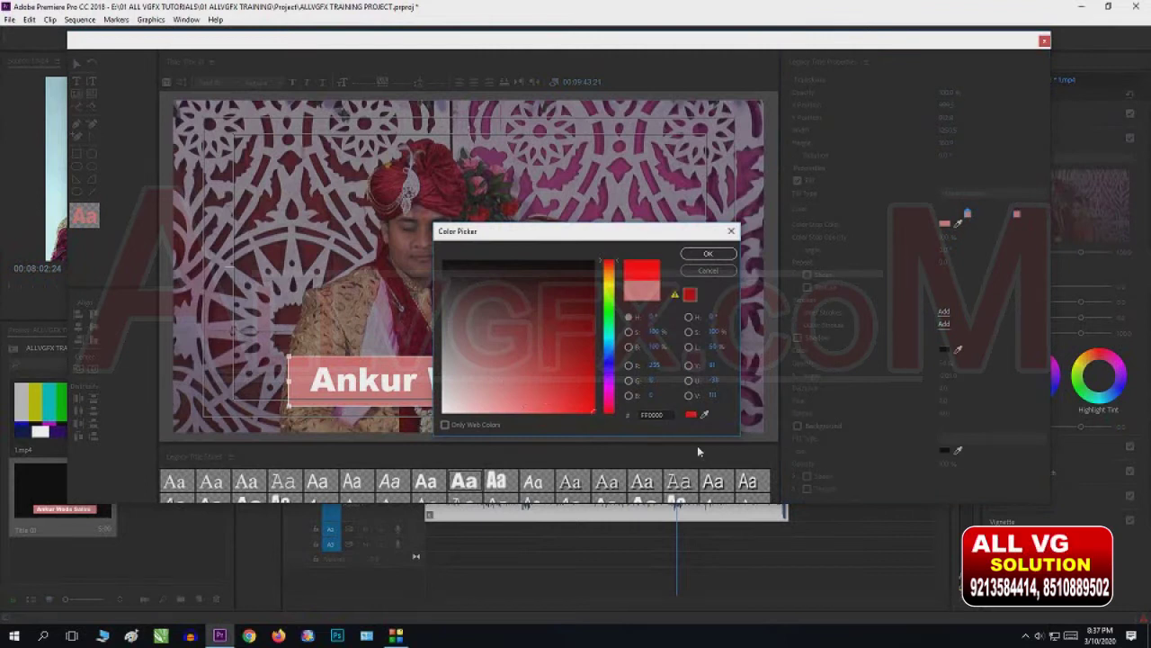
left_click(708, 254)
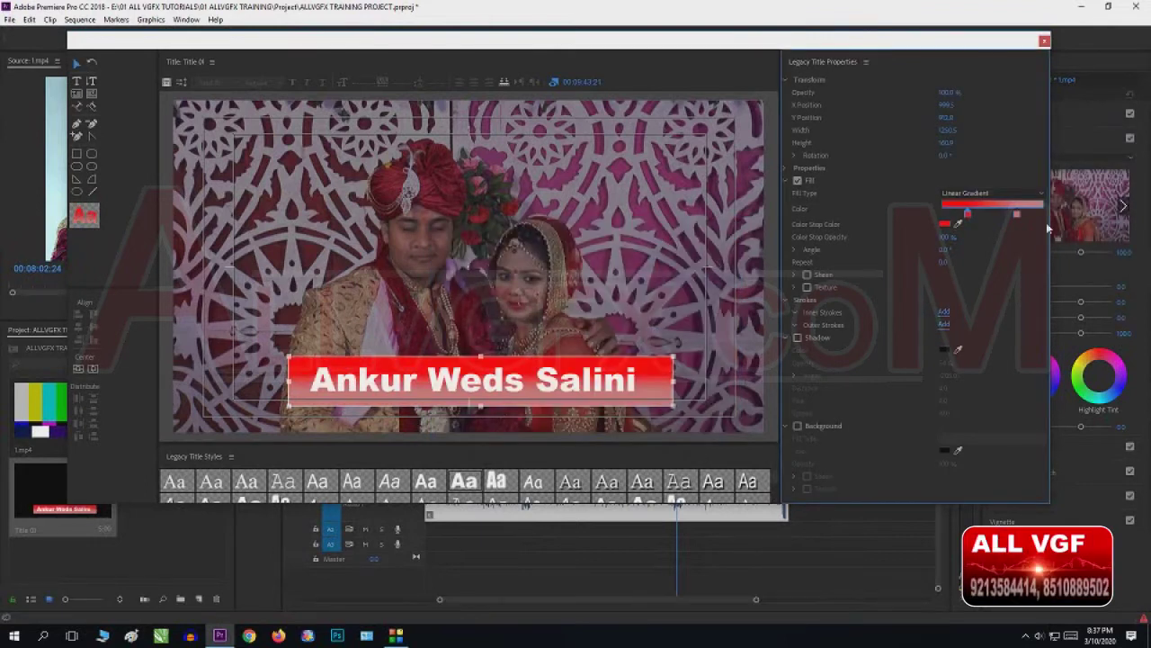
double_click(1017, 218)
left_click_drag(558, 324, 633, 293)
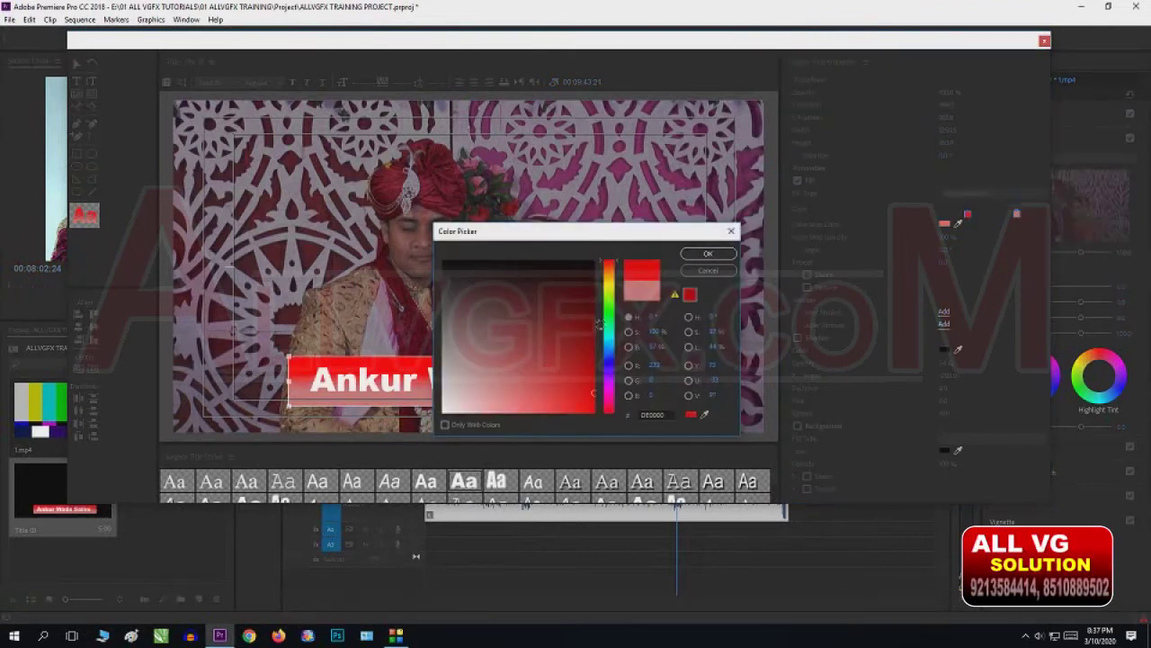
left_click(708, 254)
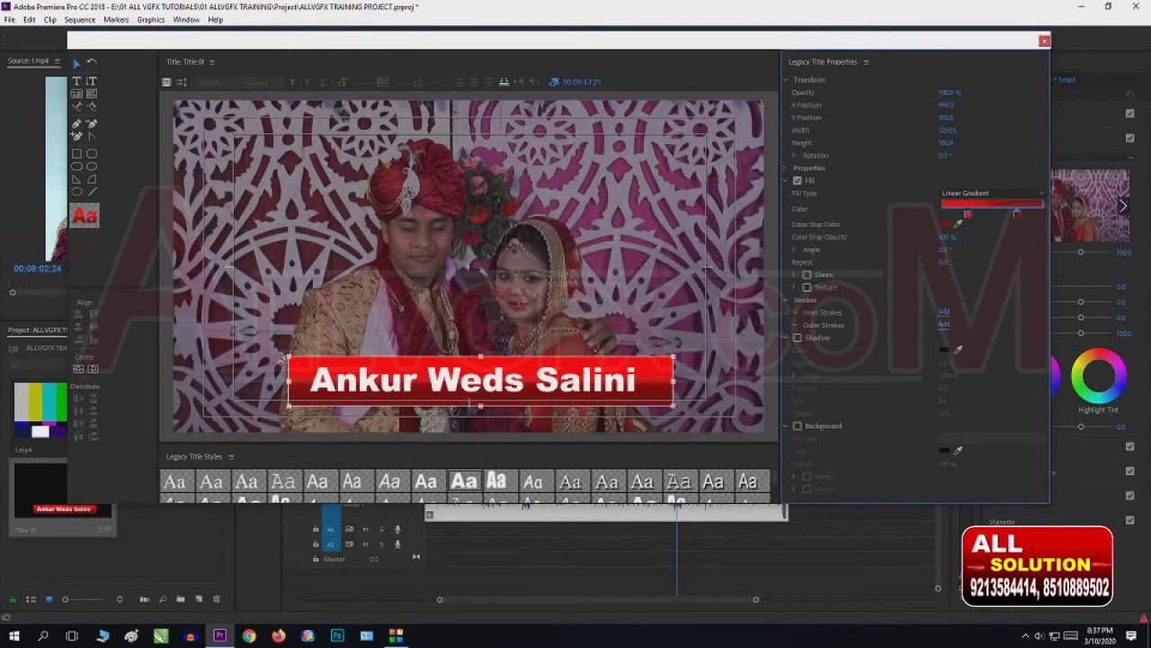
left_click_drag(288, 356, 300, 358)
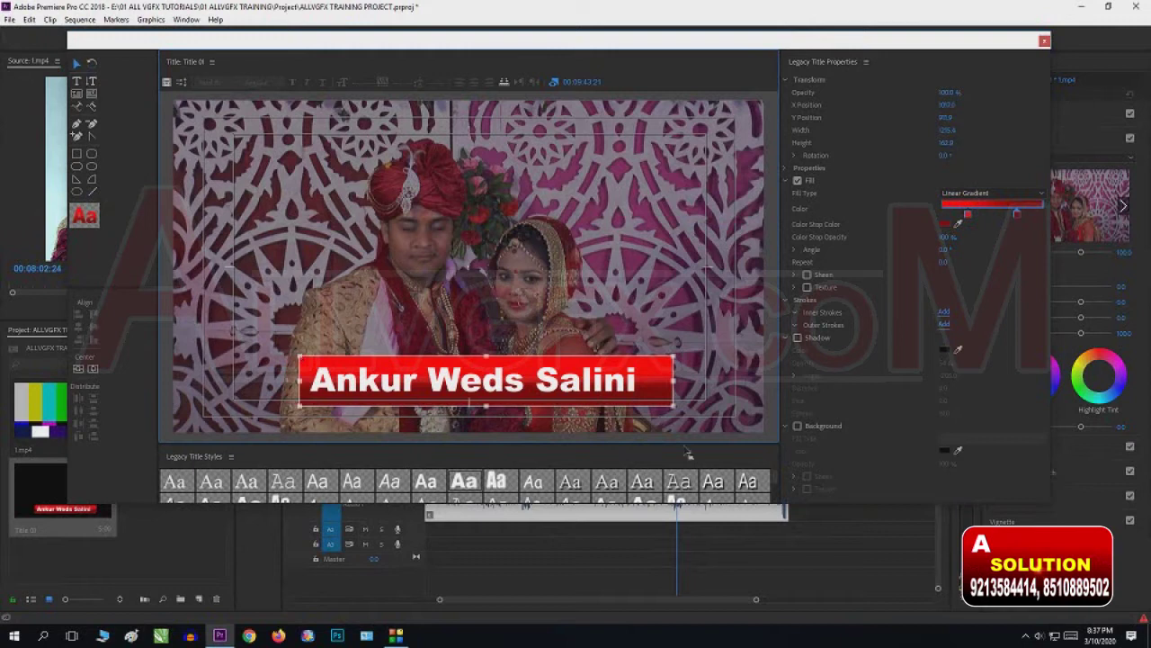
left_click_drag(673, 406, 669, 399)
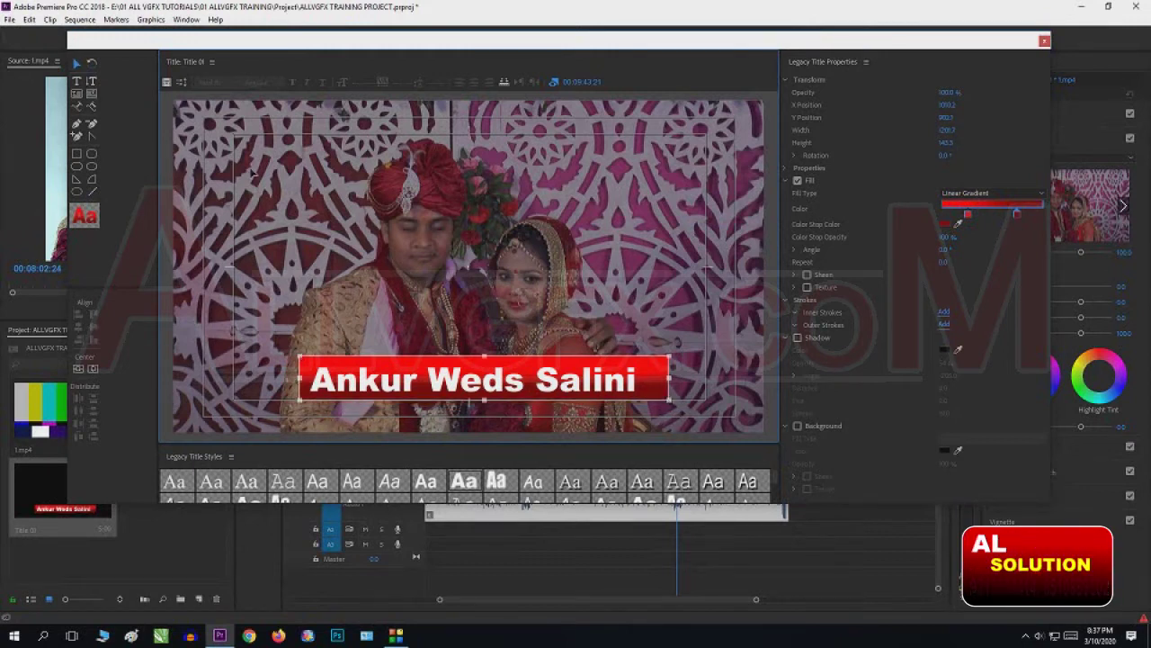
Deselect the bar and open Roll/Crawl Options, cancelling without changes.
left_click(283, 193)
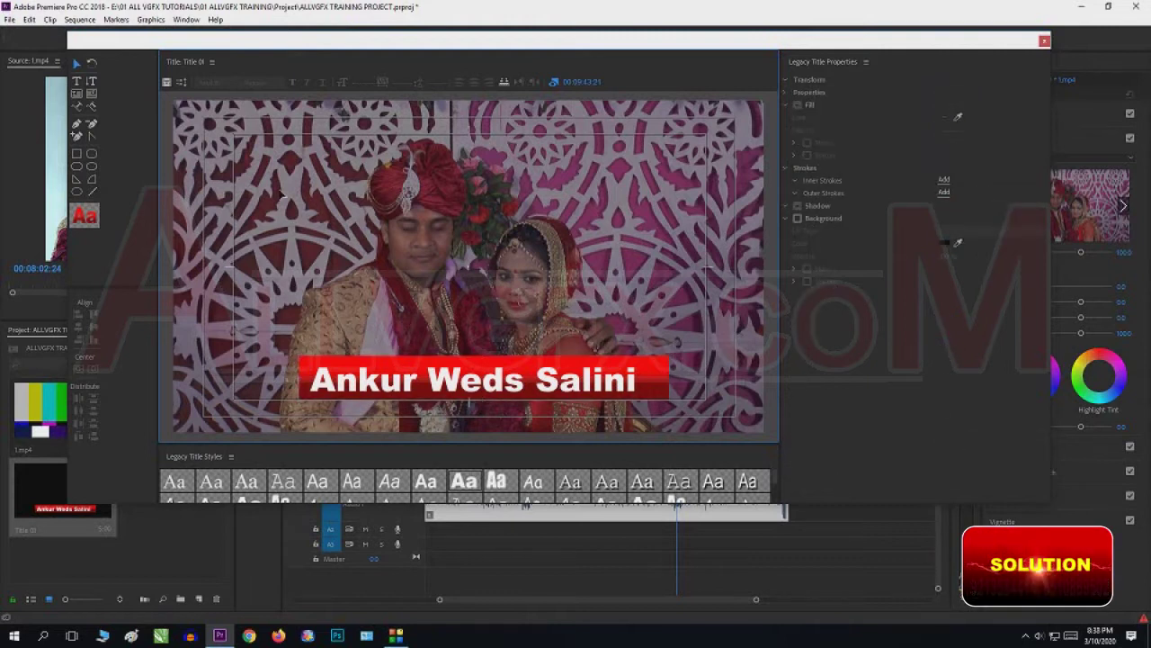
left_click(182, 82)
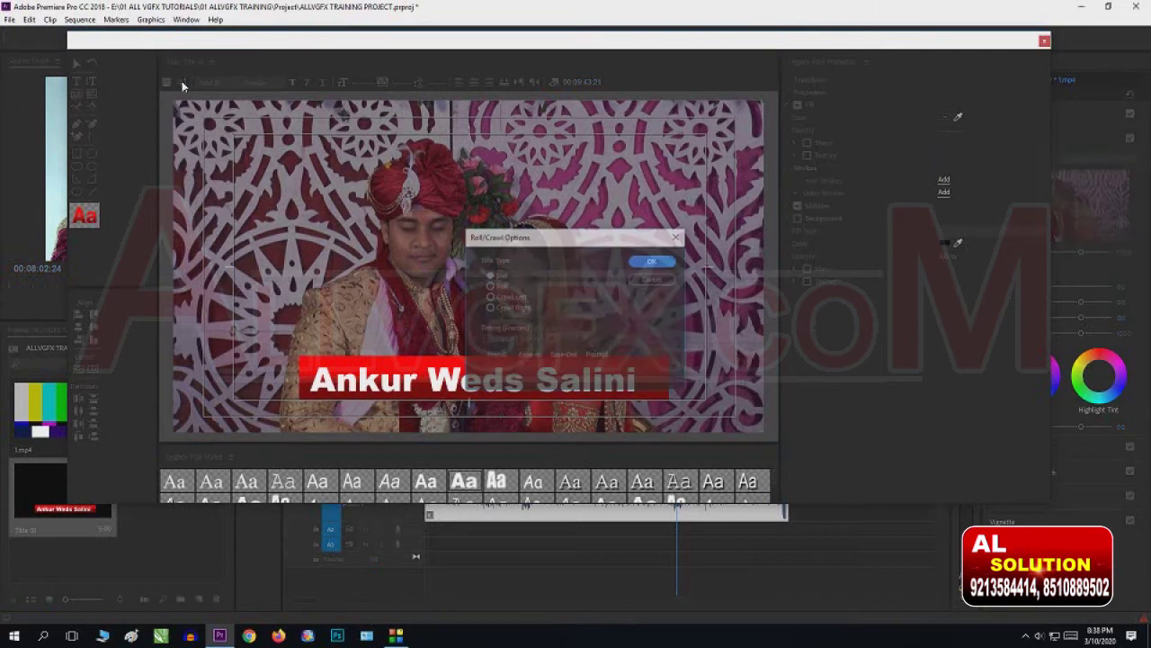
left_click(654, 281)
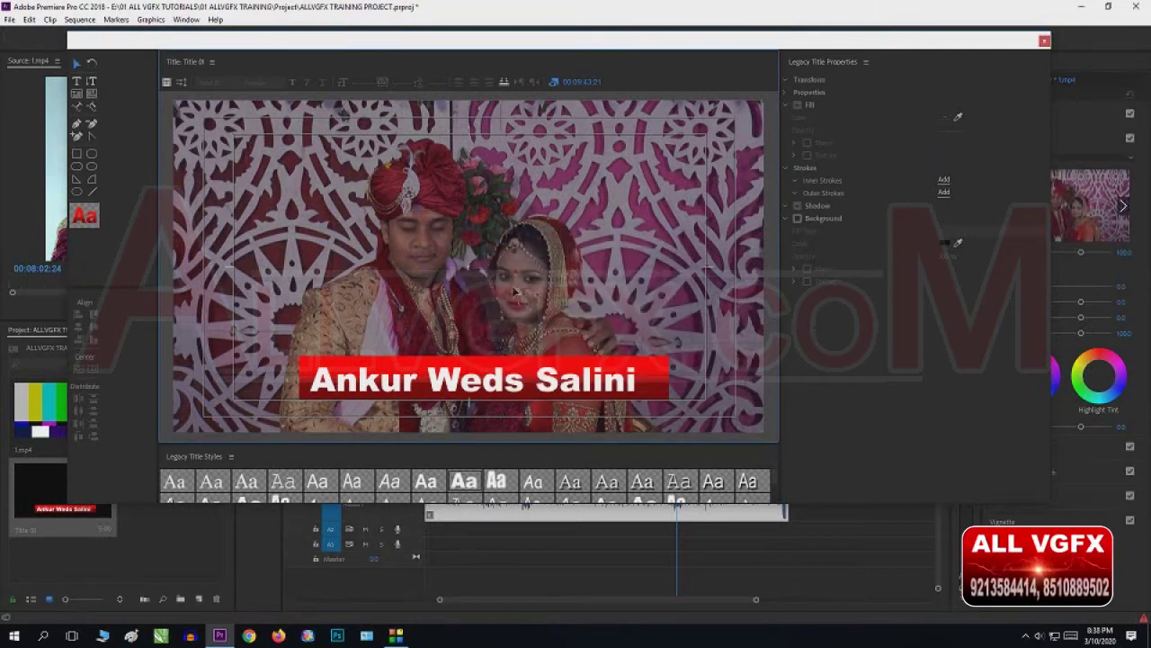
Save the project with Ctrl+S and close the Legacy Title window.
key("ctrl+s")
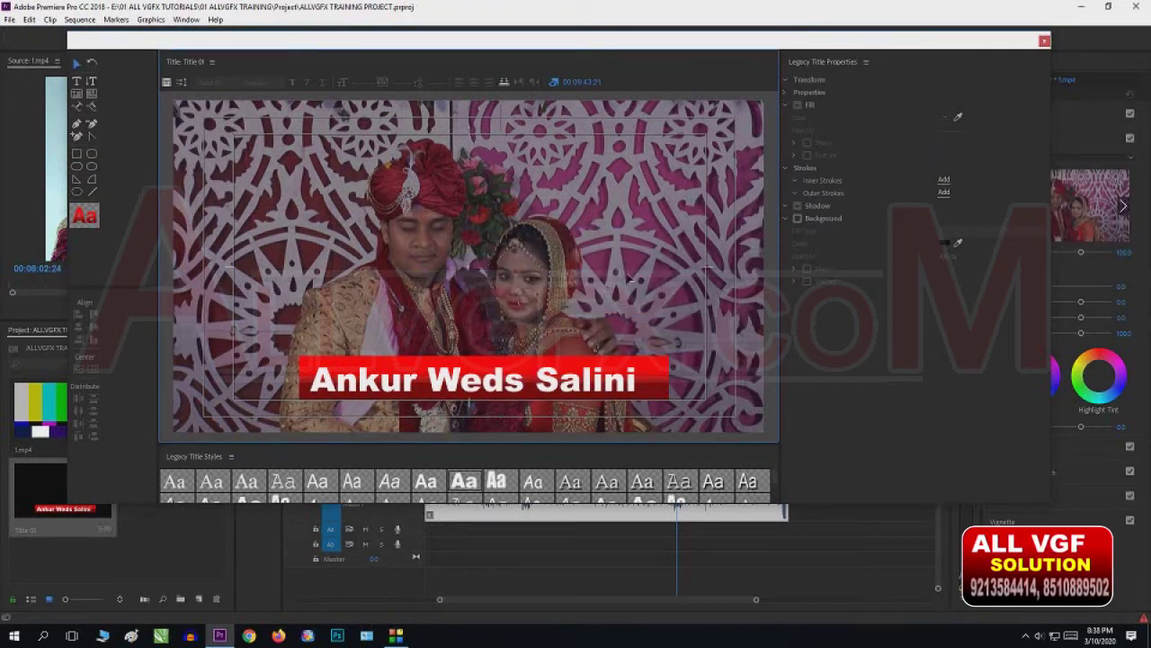
left_click(514, 550)
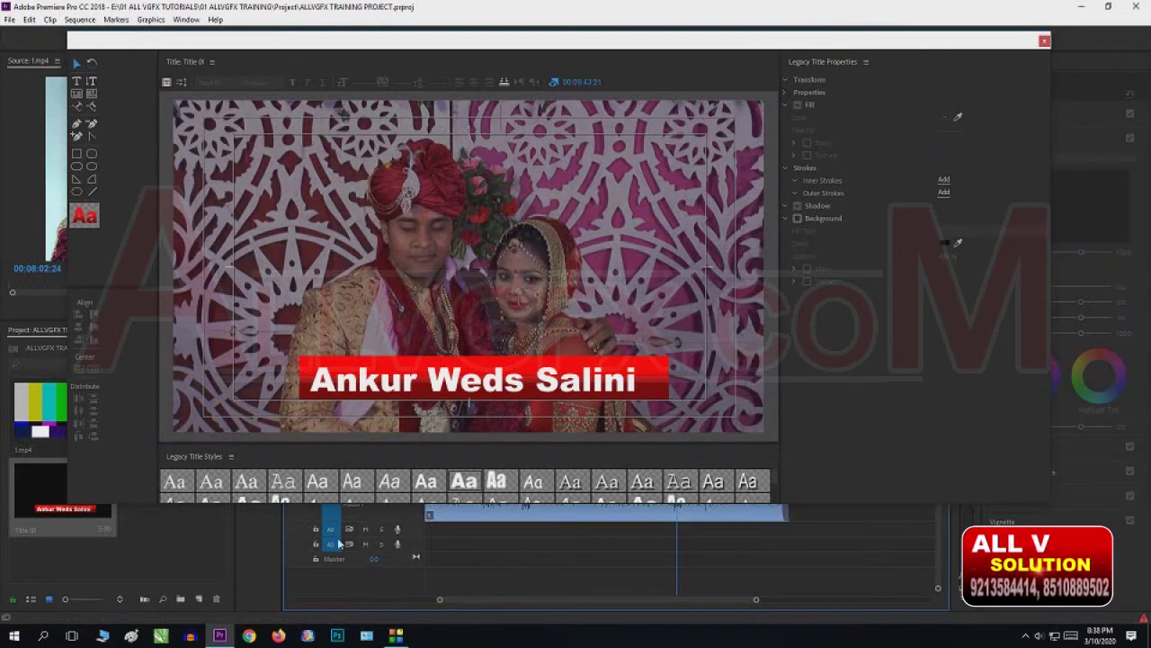
left_click(1043, 41)
left_click(114, 546)
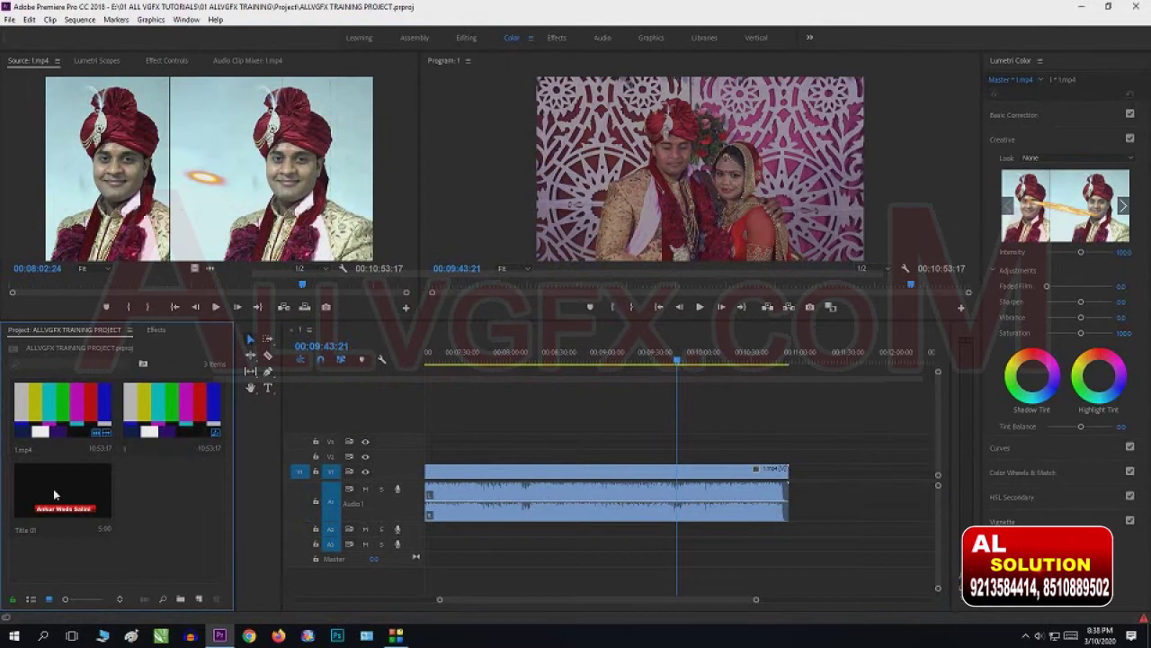
Drop Title 01 onto V2 above the wedding video and zoom the timeline in.
left_click_drag(54, 489, 457, 457)
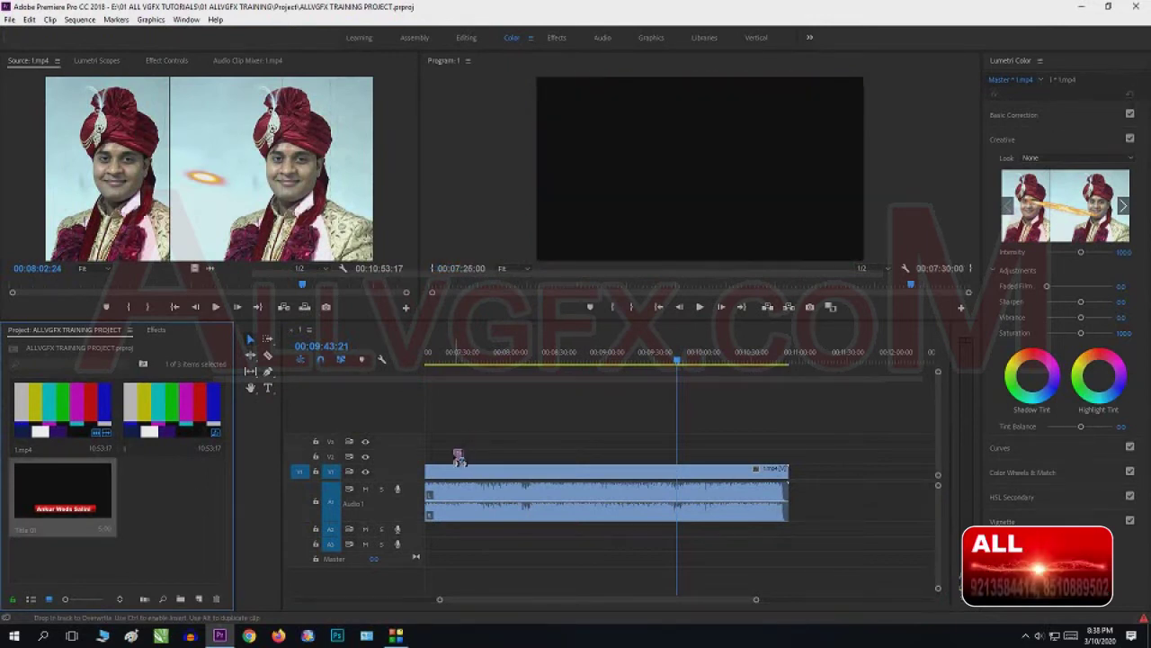
left_click(458, 357)
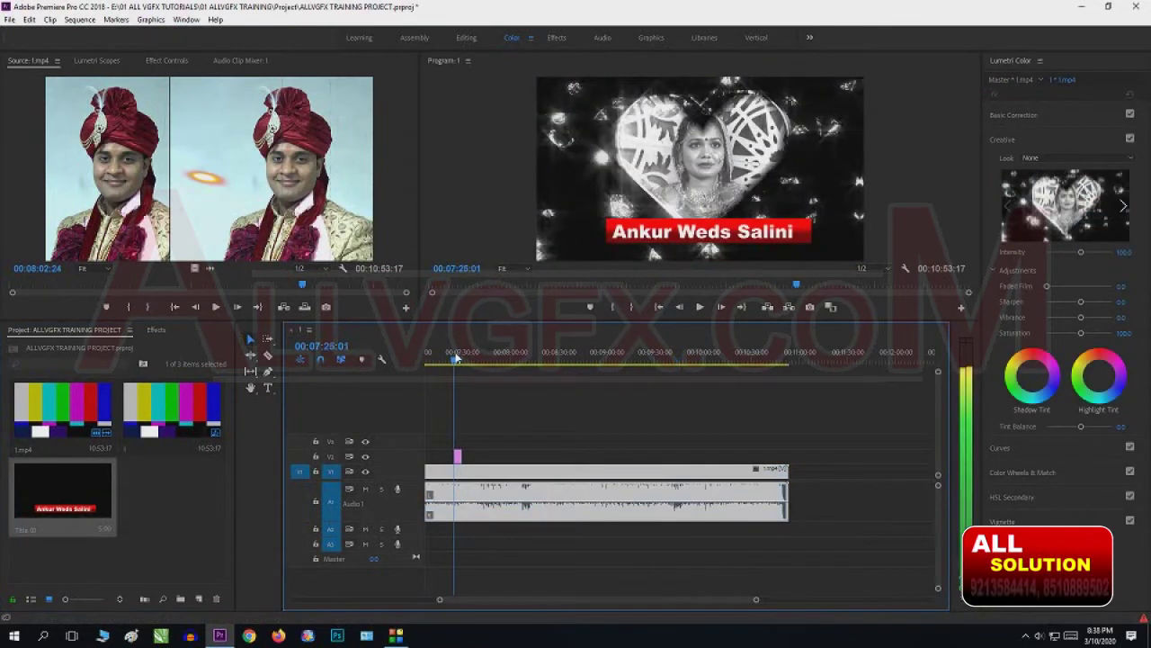
left_click_drag(458, 357, 455, 357)
key("equal")
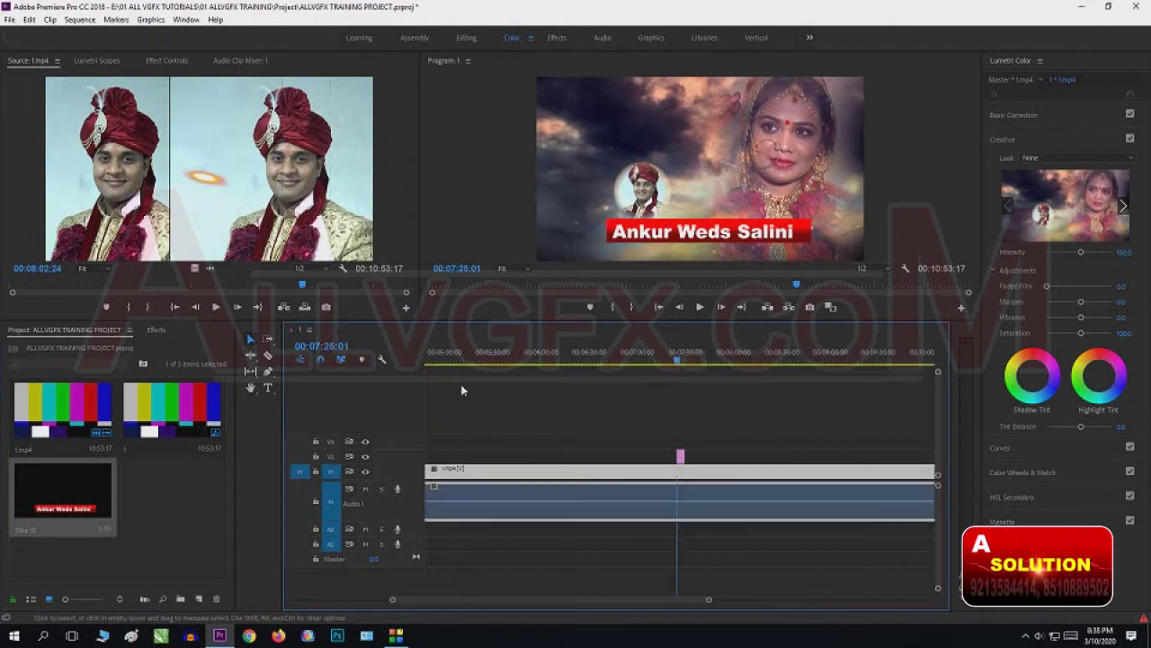
Slide the title clip to about 00:06:58 and scrub to check its timing.
left_click_drag(693, 457, 508, 457)
left_click(504, 359)
left_click_drag(484, 360, 498, 351)
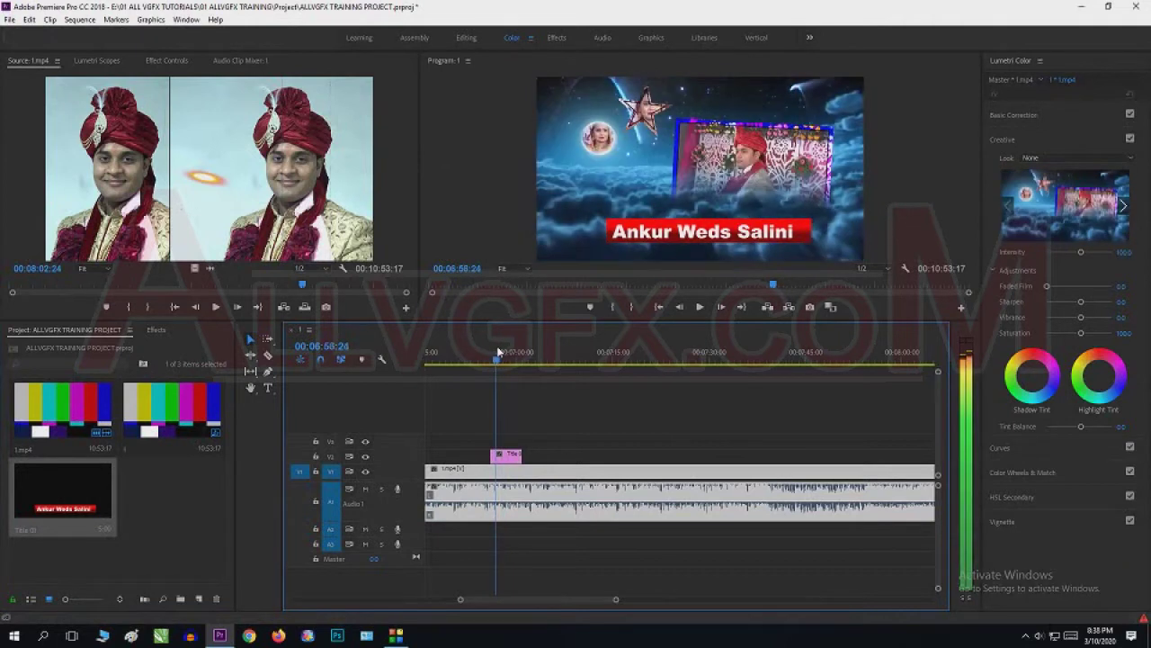
left_click(525, 359)
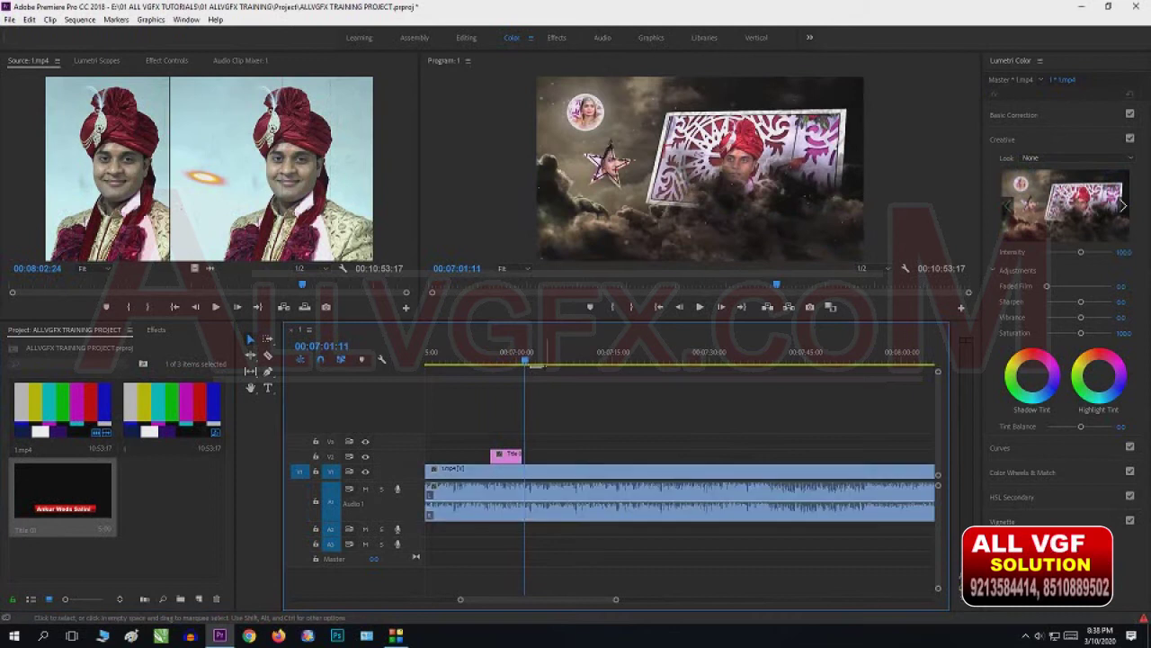
left_click(510, 360)
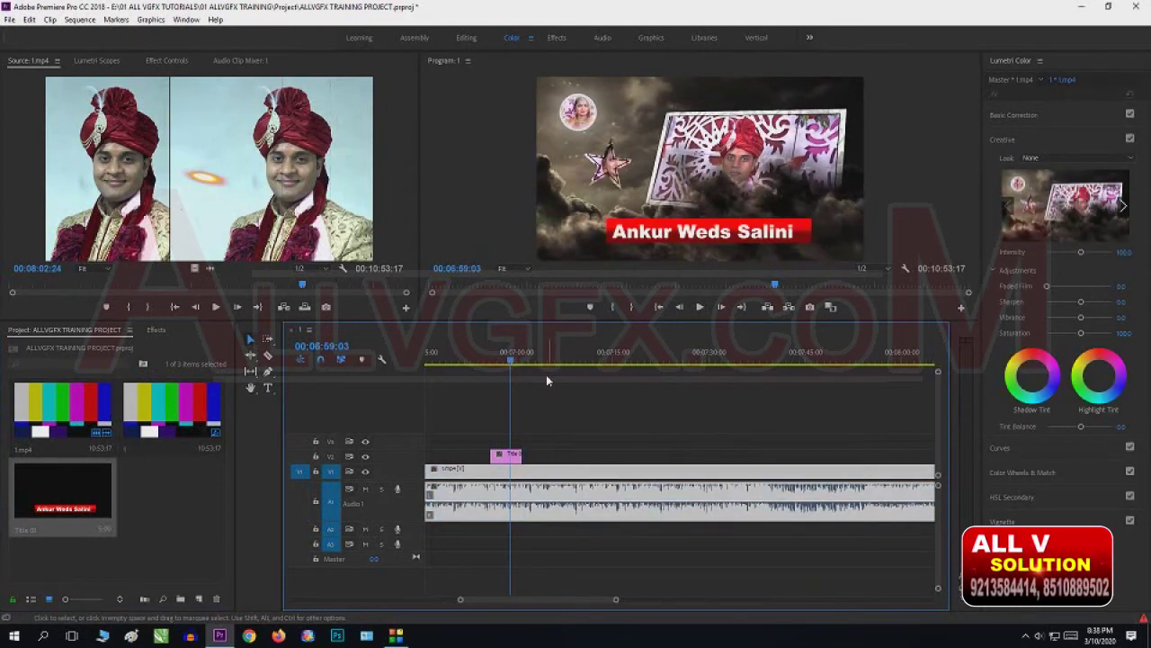
left_click(514, 456)
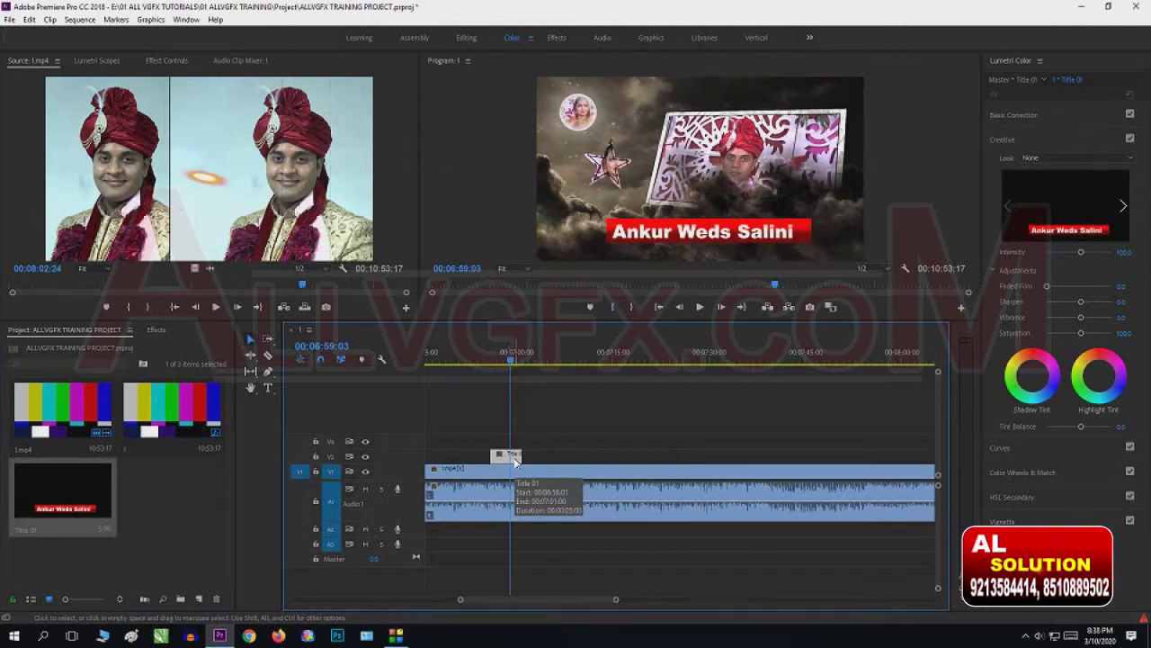
Duplicate the V2 title clip to about 00:07:46 and open the new Title 01 Copy 02.
left_click_drag(514, 459, 545, 461)
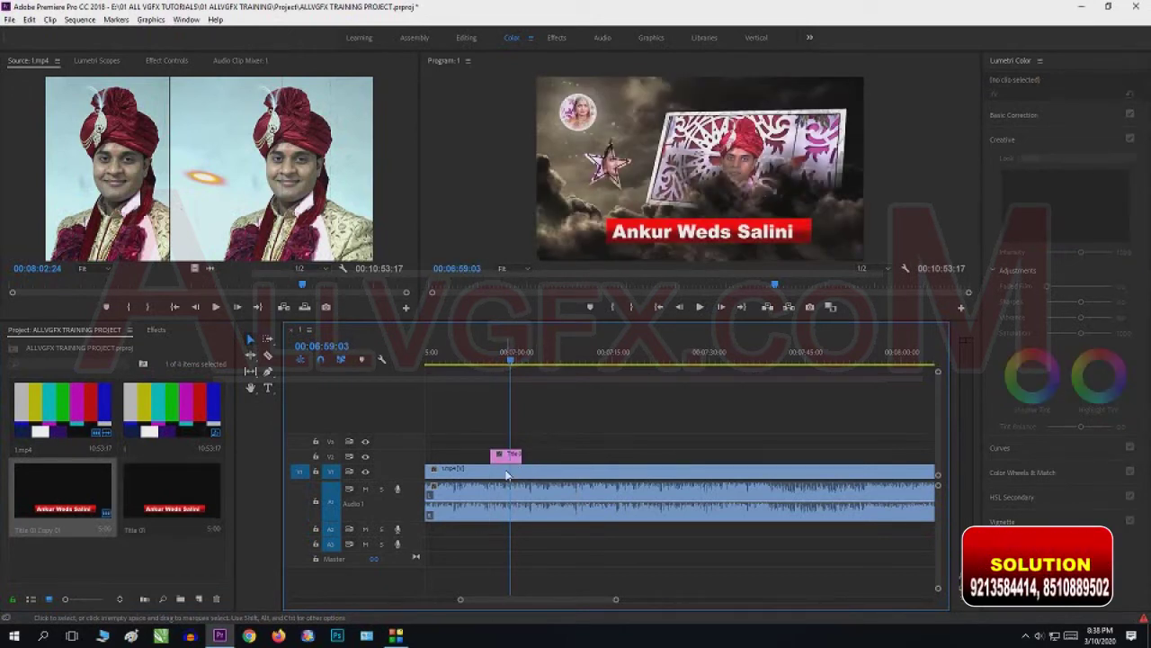
left_click_drag(505, 455, 813, 457)
left_click(811, 365)
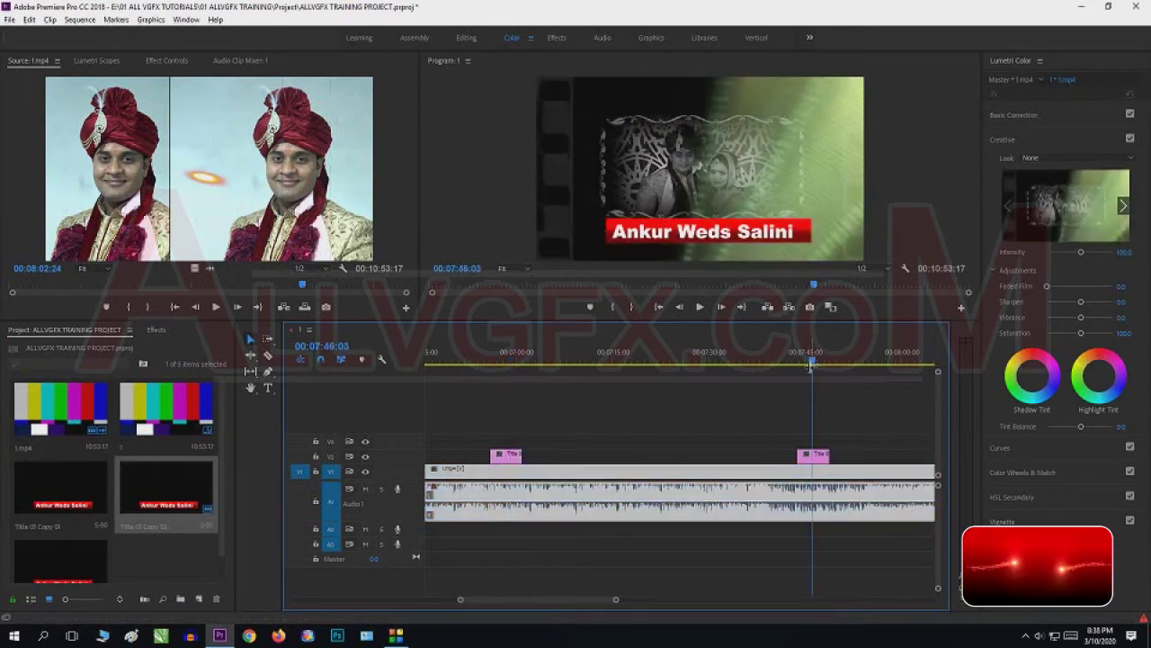
double_click(820, 456)
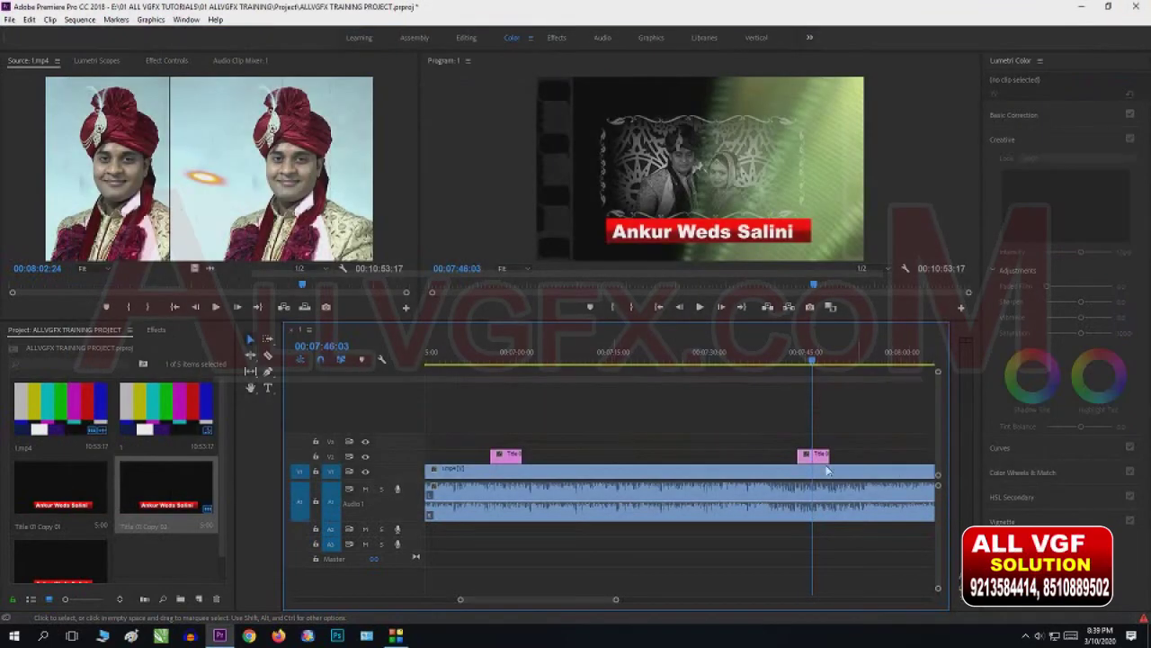
Replace the copy's 'Ankur Weds Salini' text with 'Dated 28/03/2020'.
double_click(814, 456)
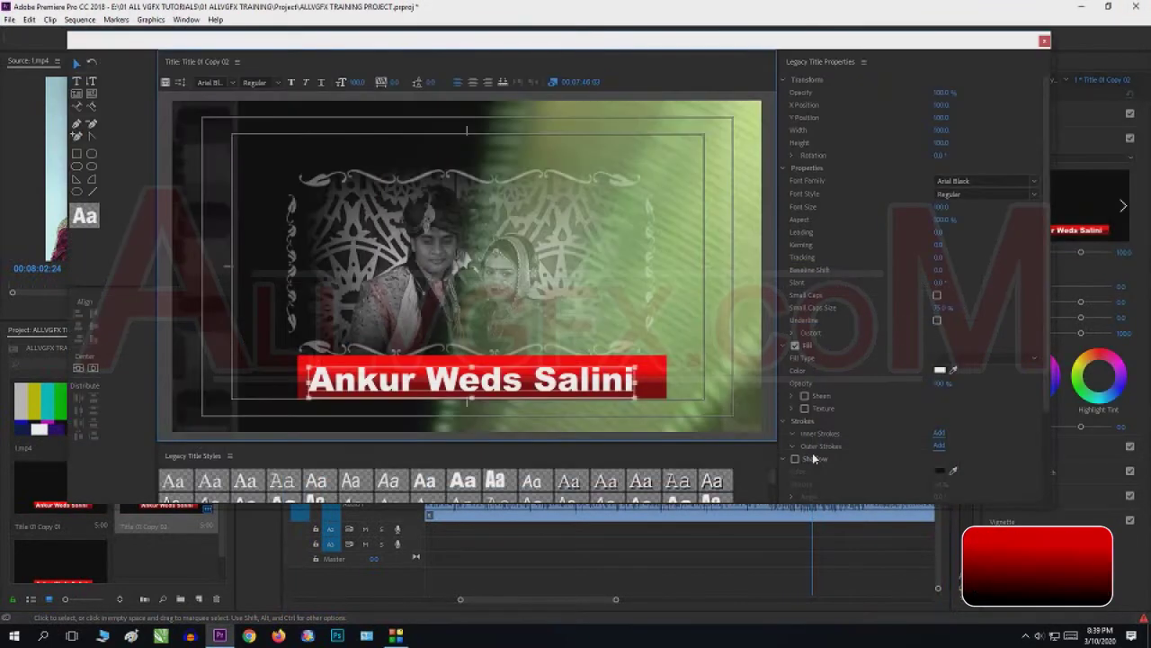
double_click(426, 379)
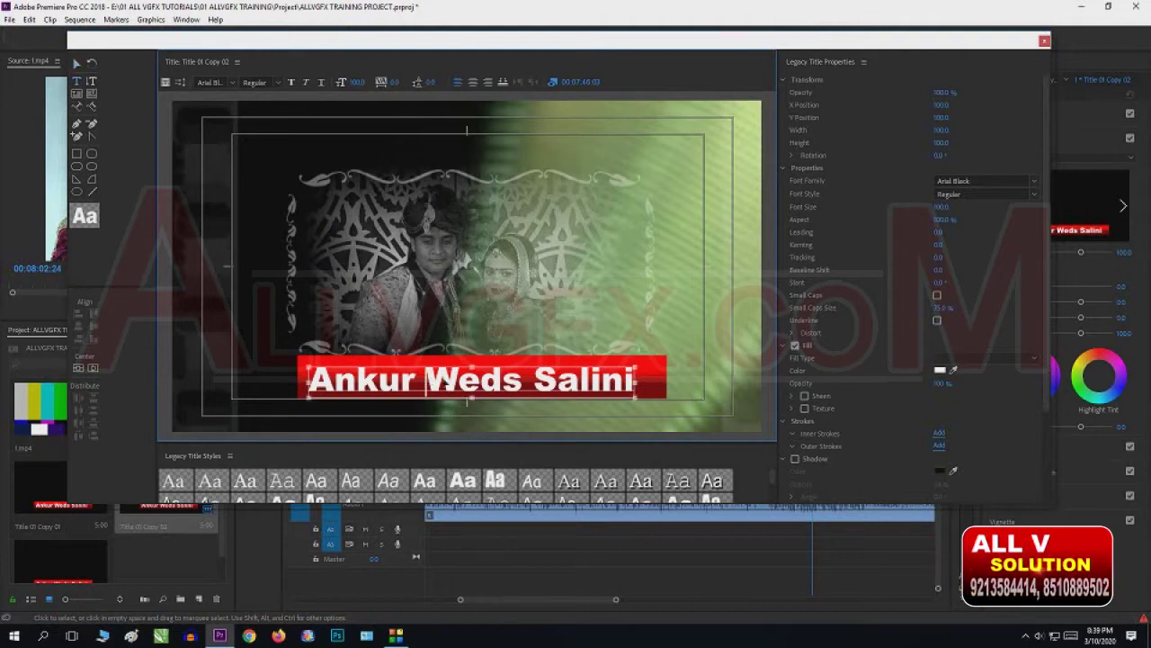
key("ctrl+a")
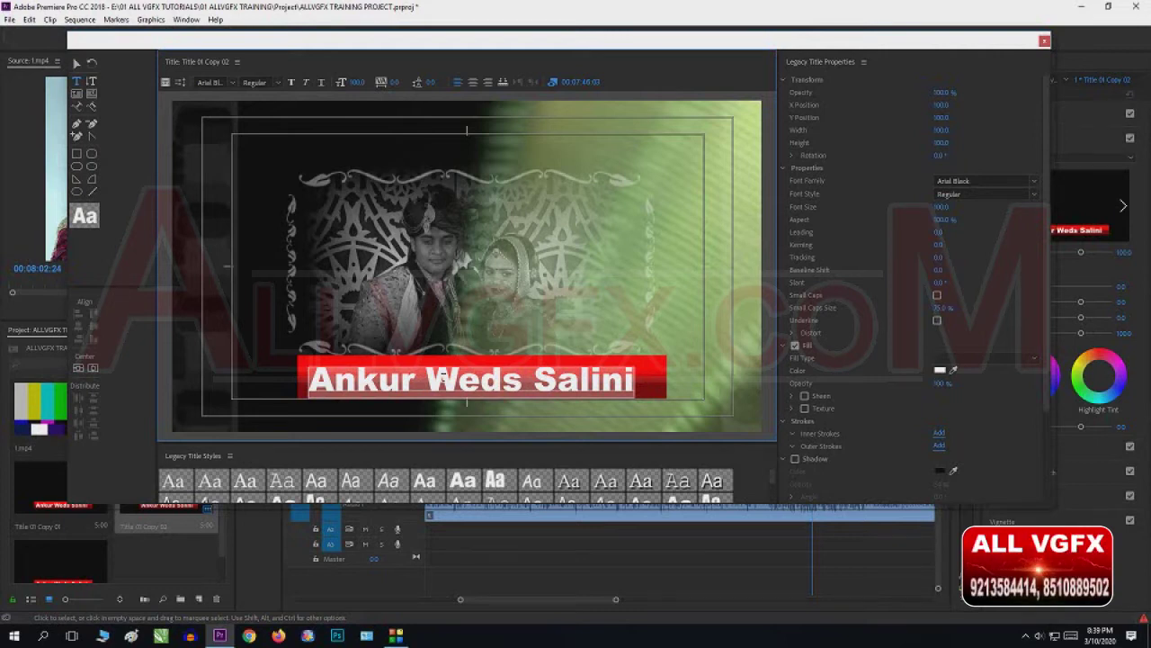
type("Dated 28")
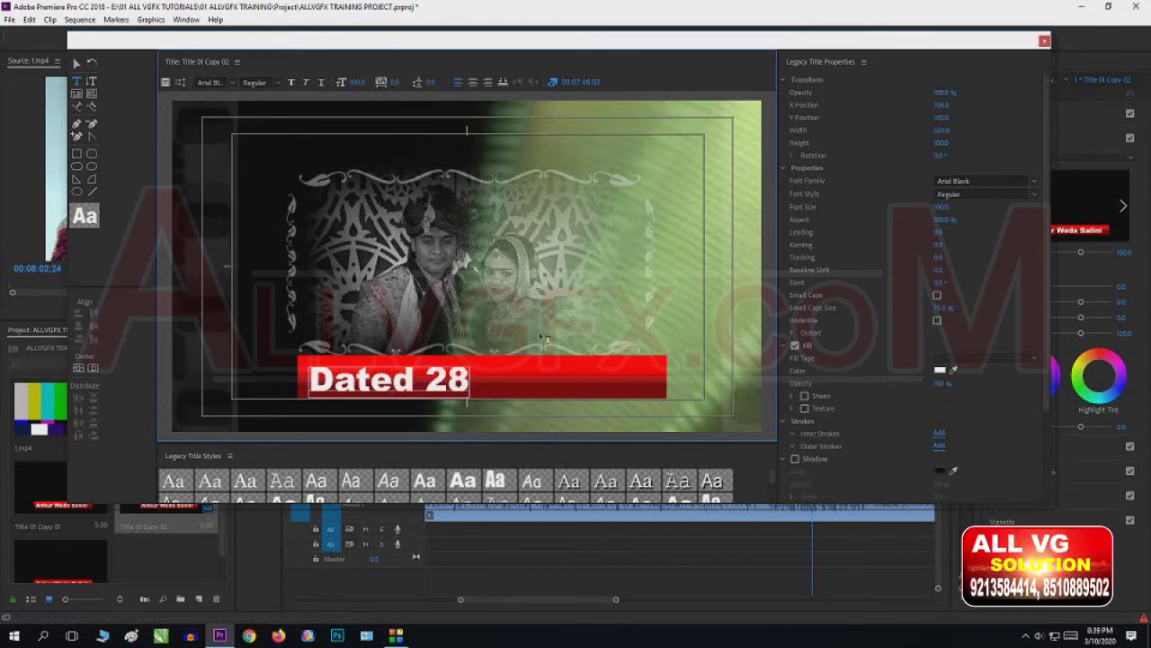
type("/03")
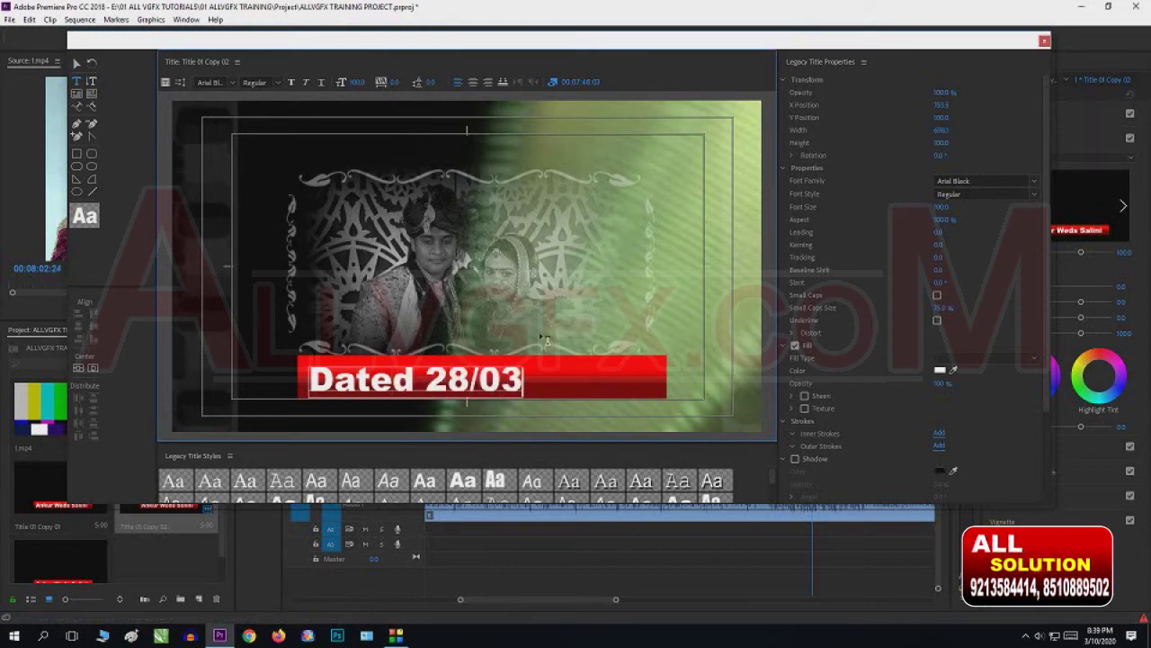
type("/2020")
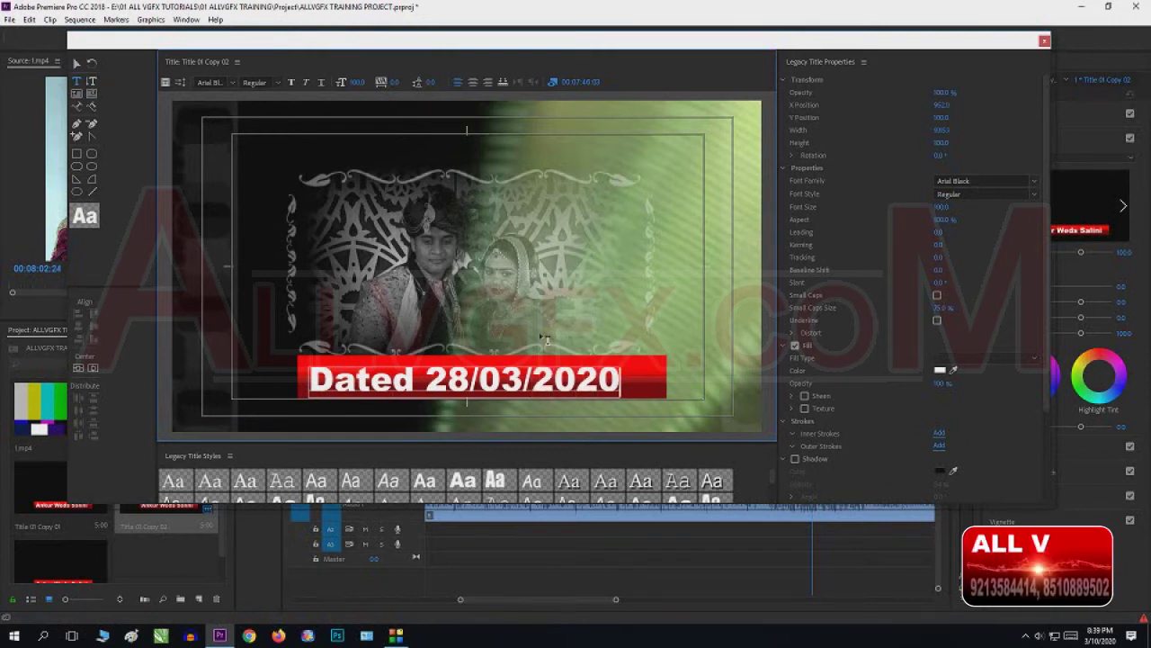
Delete the red bar behind the date text, nudging the text slightly right.
left_click(77, 62)
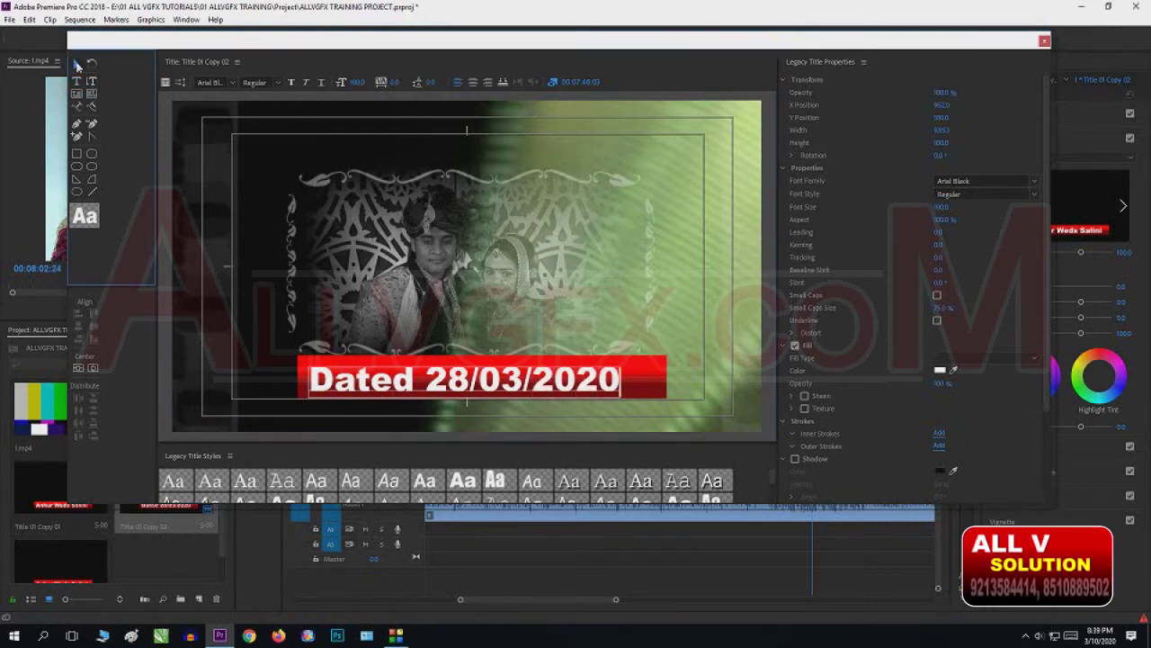
mouse_move(538, 382)
left_mouse_down()
mouse_move(562, 383)
mouse_move(551, 382)
left_mouse_up()
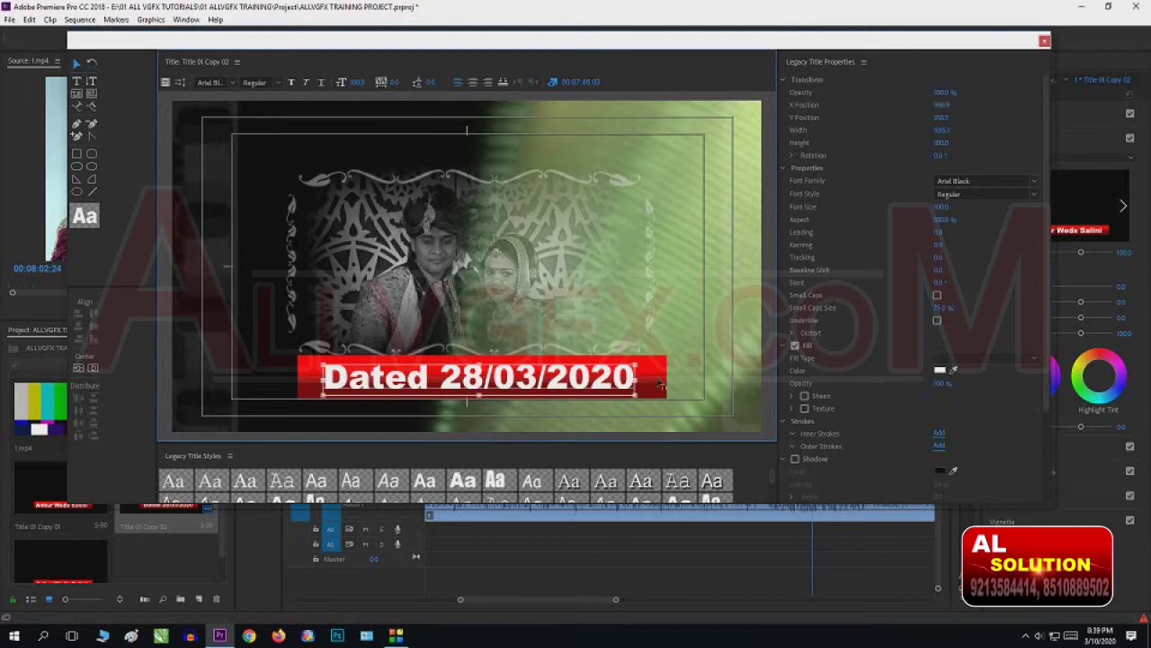
left_click(664, 387)
key("Delete")
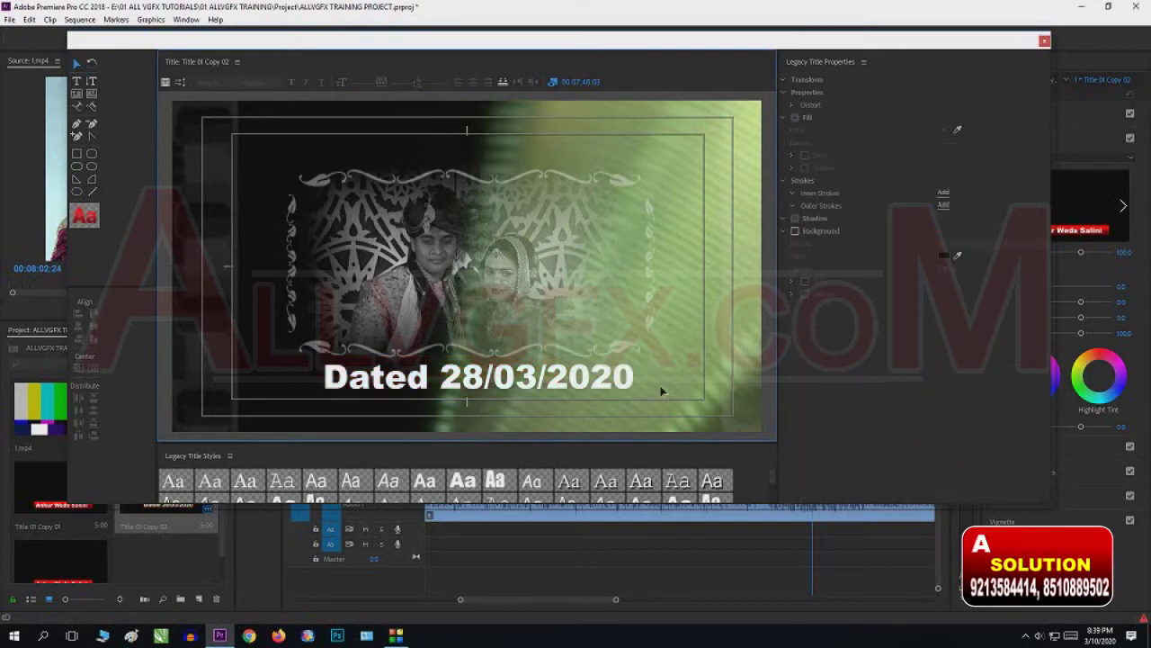
Set the white date text's font size to about 59 and shift it slightly right.
left_click(621, 382)
left_click_drag(567, 383, 612, 156)
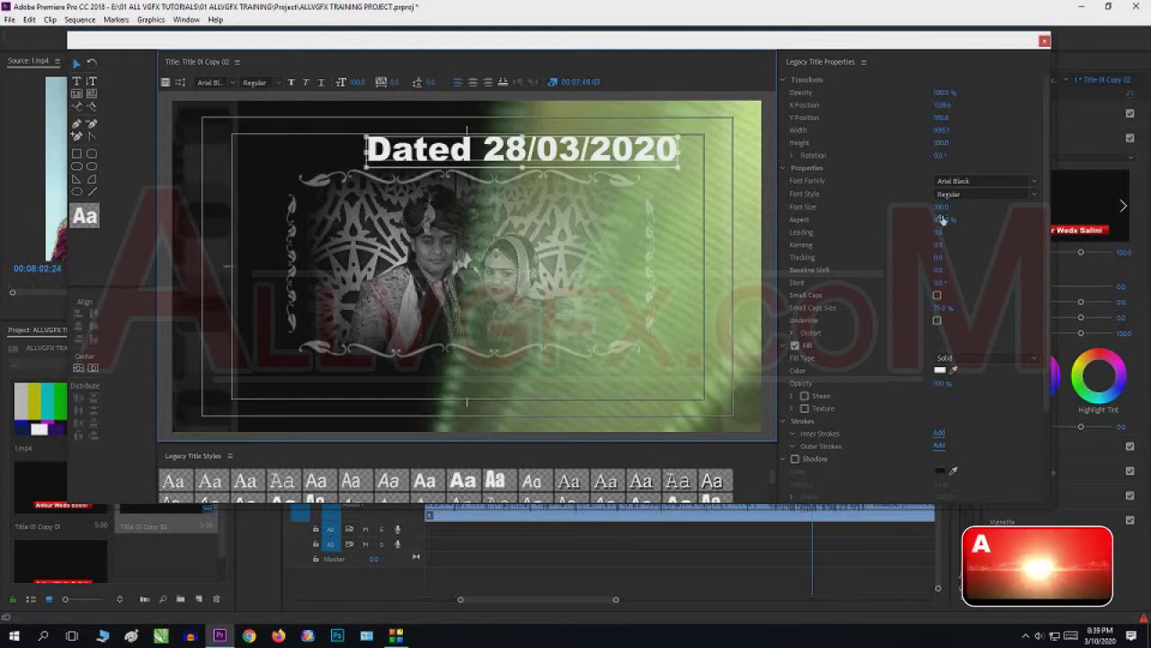
left_click_drag(941, 206, 943, 206)
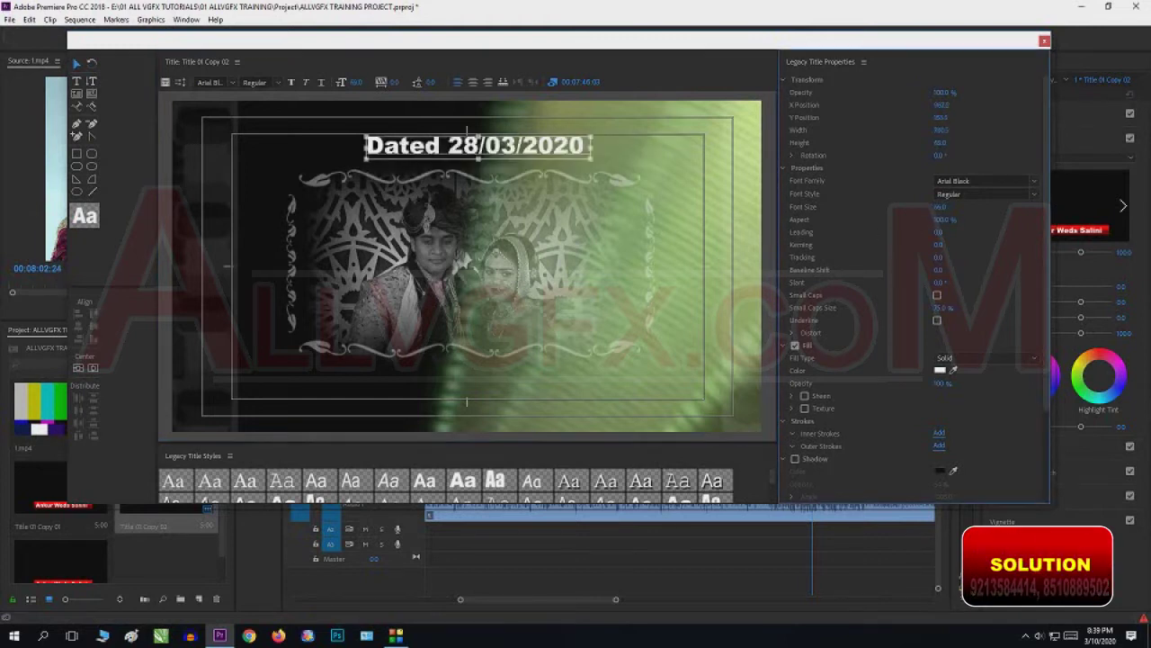
key("ctrl+z")
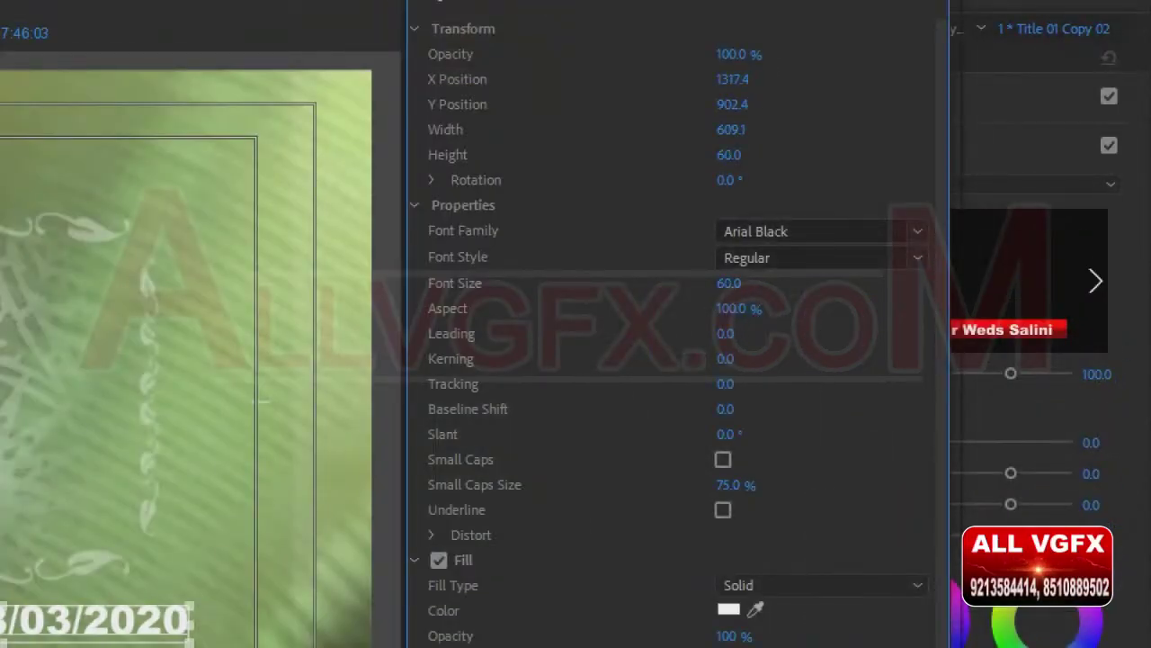
left_click_drag(728, 283, 747, 282)
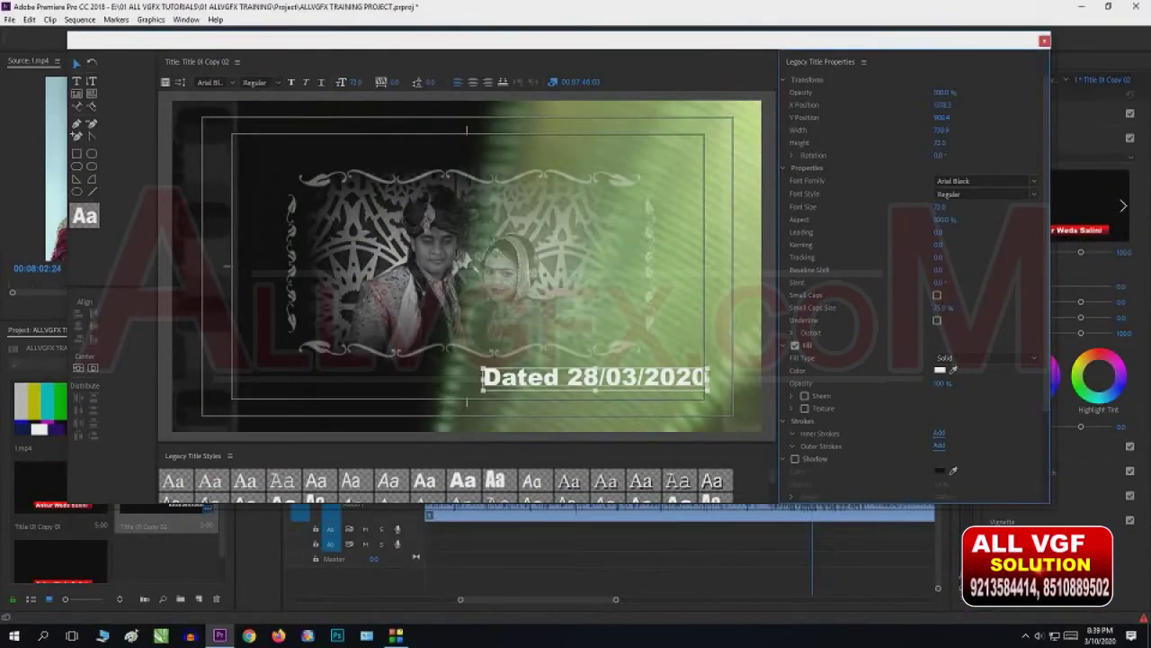
mouse_move(940, 207)
left_mouse_down()
mouse_move(927, 207)
mouse_move(953, 225)
mouse_move(935, 219)
left_mouse_up()
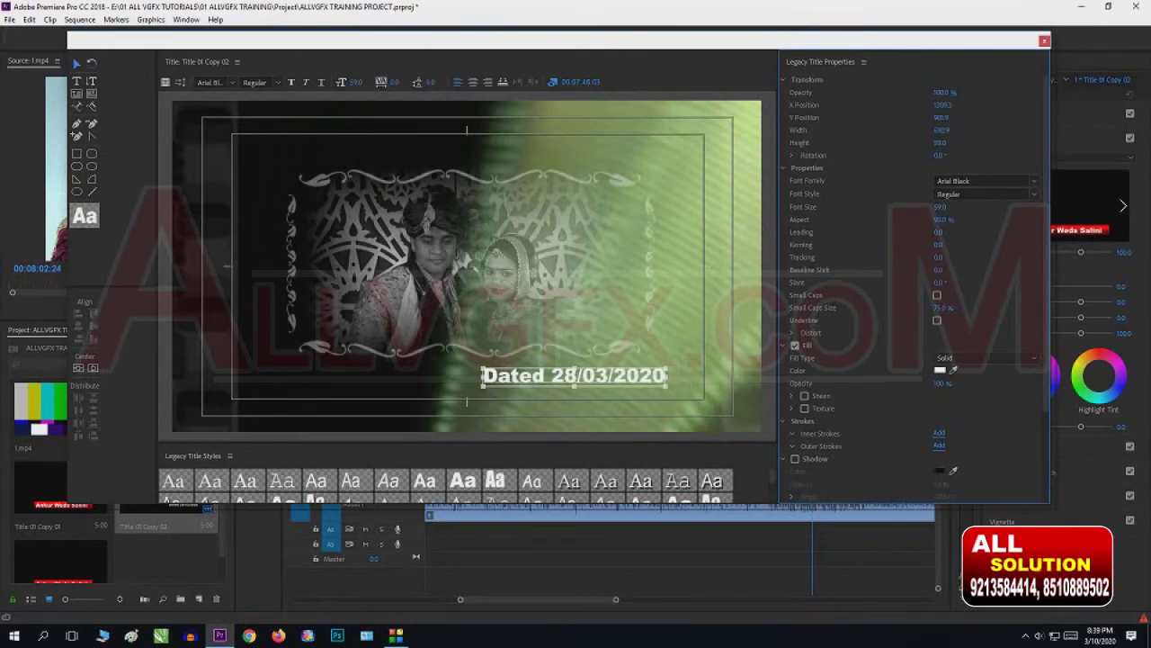
left_click_drag(539, 376, 568, 376)
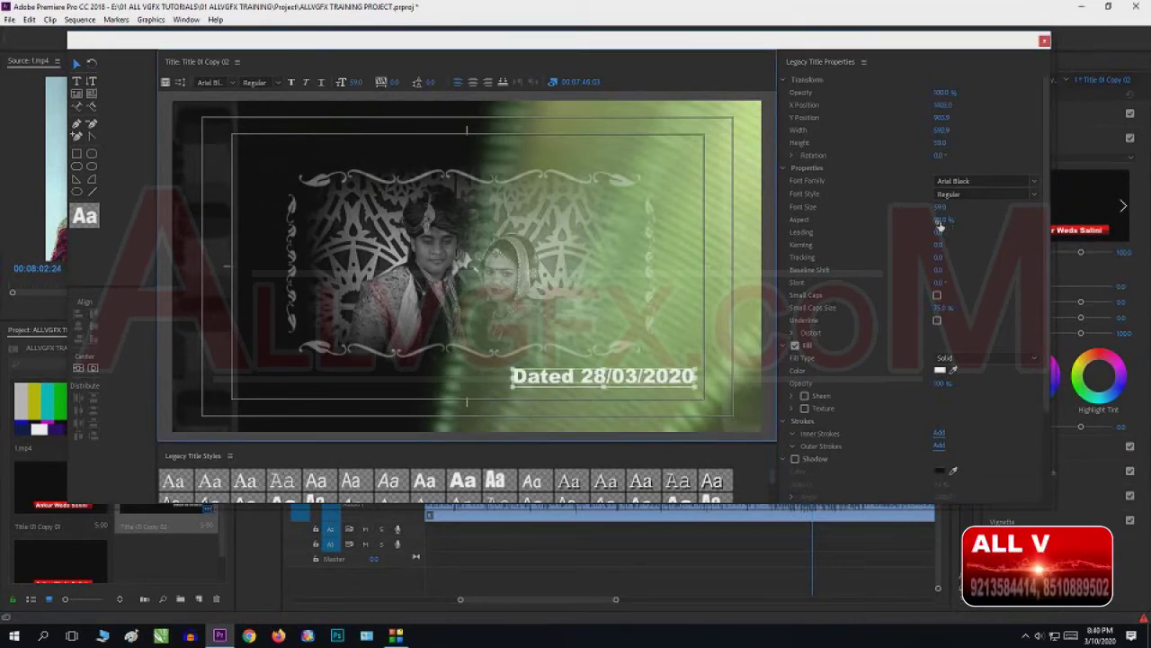
Fill the date text with pure red FF0000.
left_click(940, 371)
left_click(592, 397)
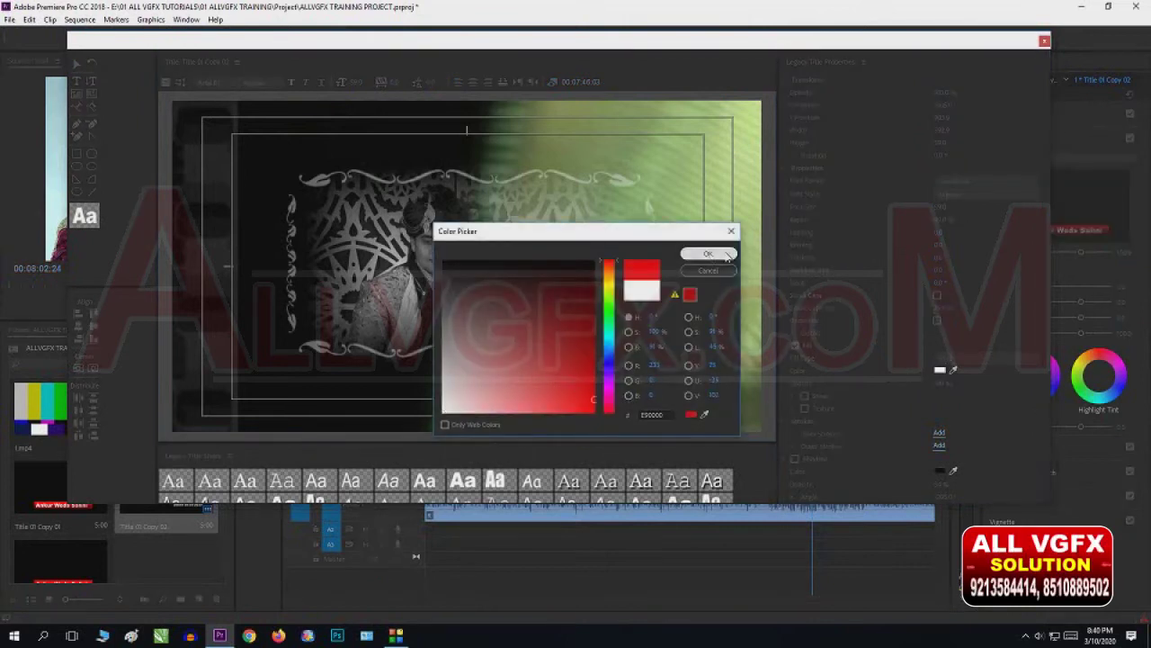
left_click(709, 254)
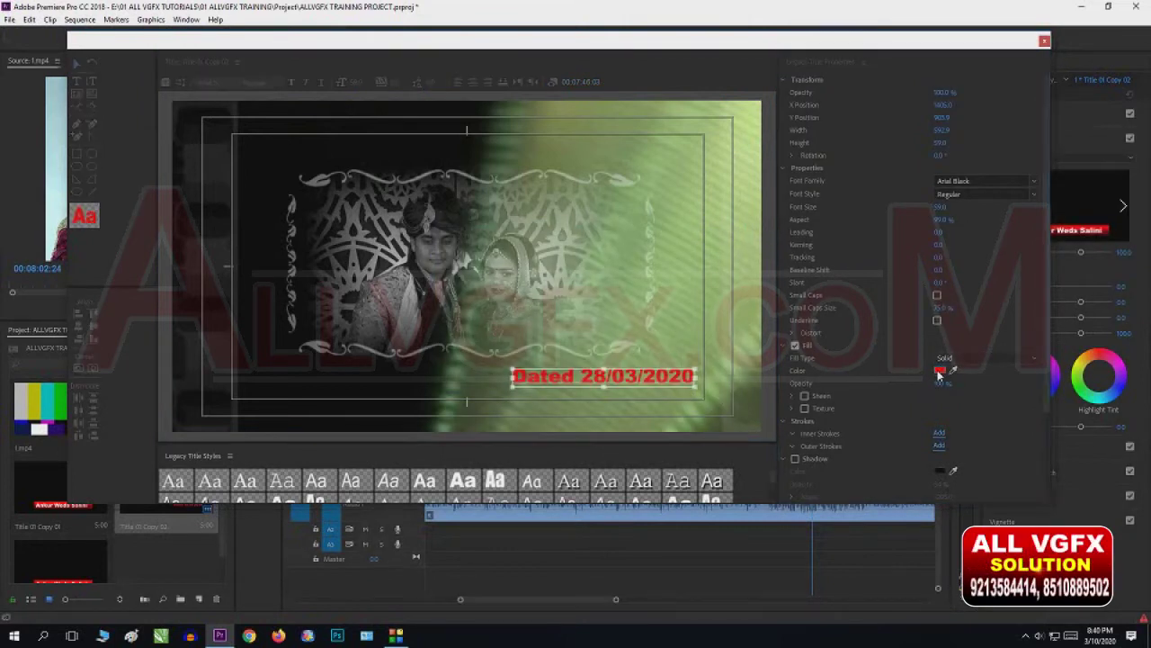
left_click(940, 372)
left_click(593, 410)
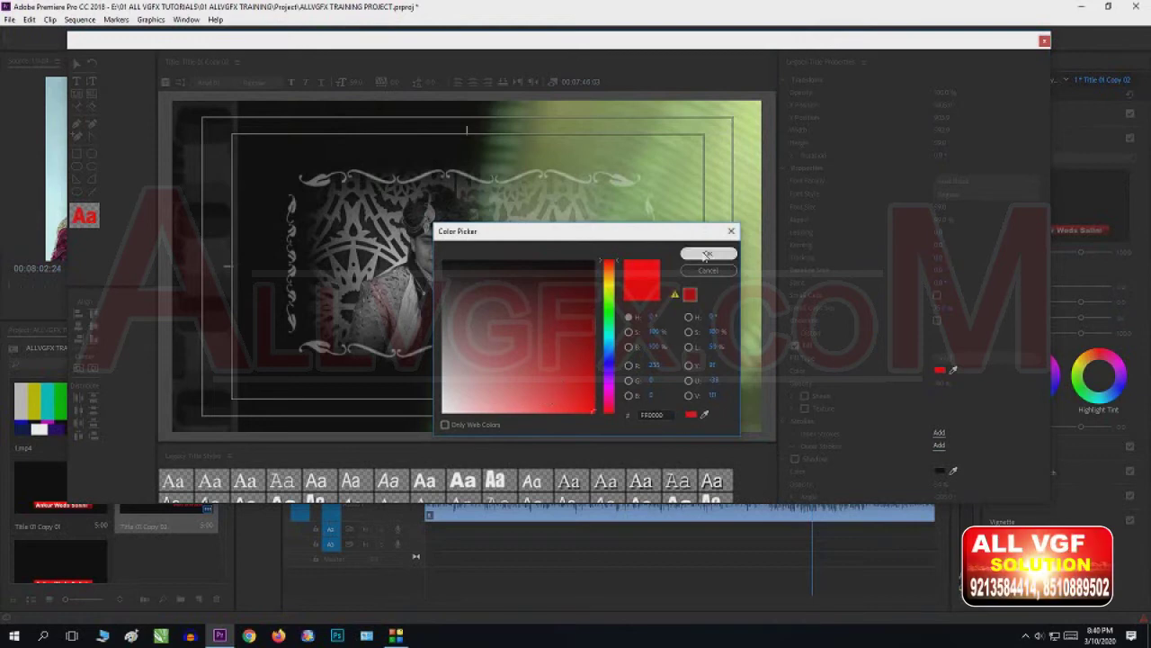
left_click(708, 255)
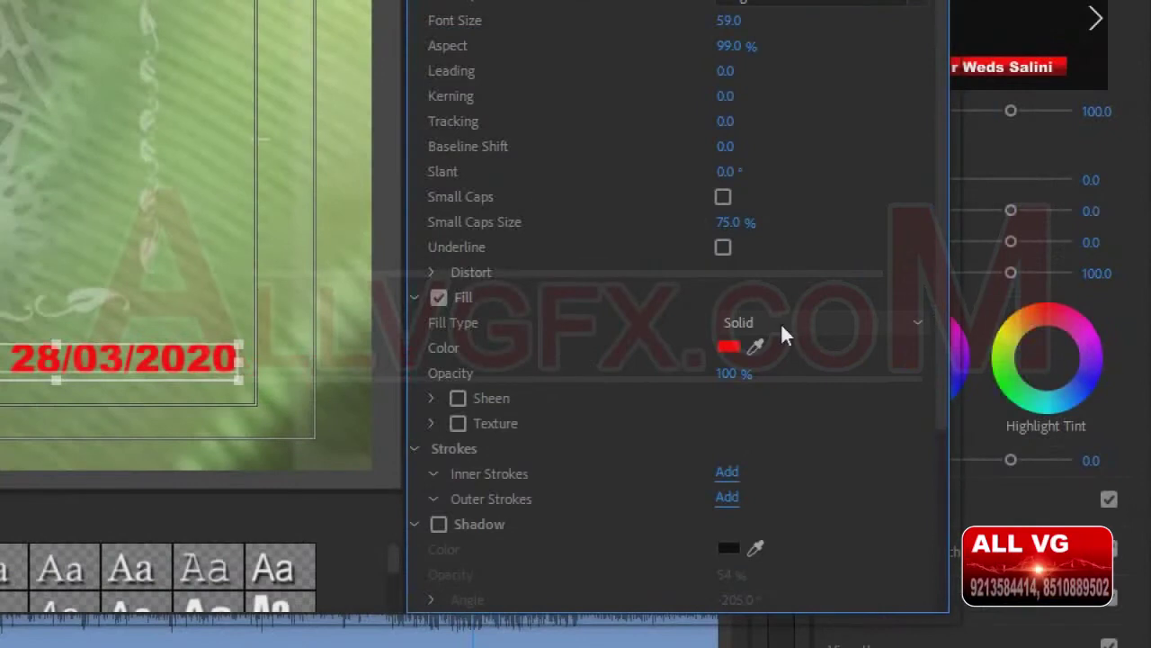
Change the text fill to a linear gradient whose first stop is white.
left_click(803, 322)
left_click(792, 355)
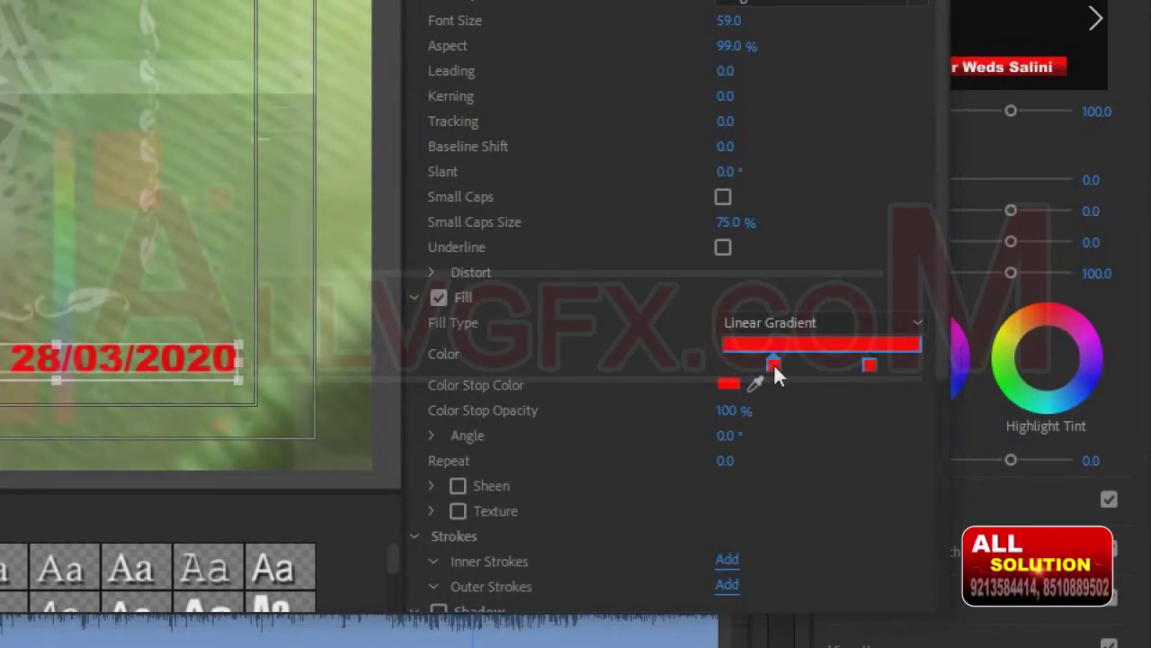
double_click(773, 364)
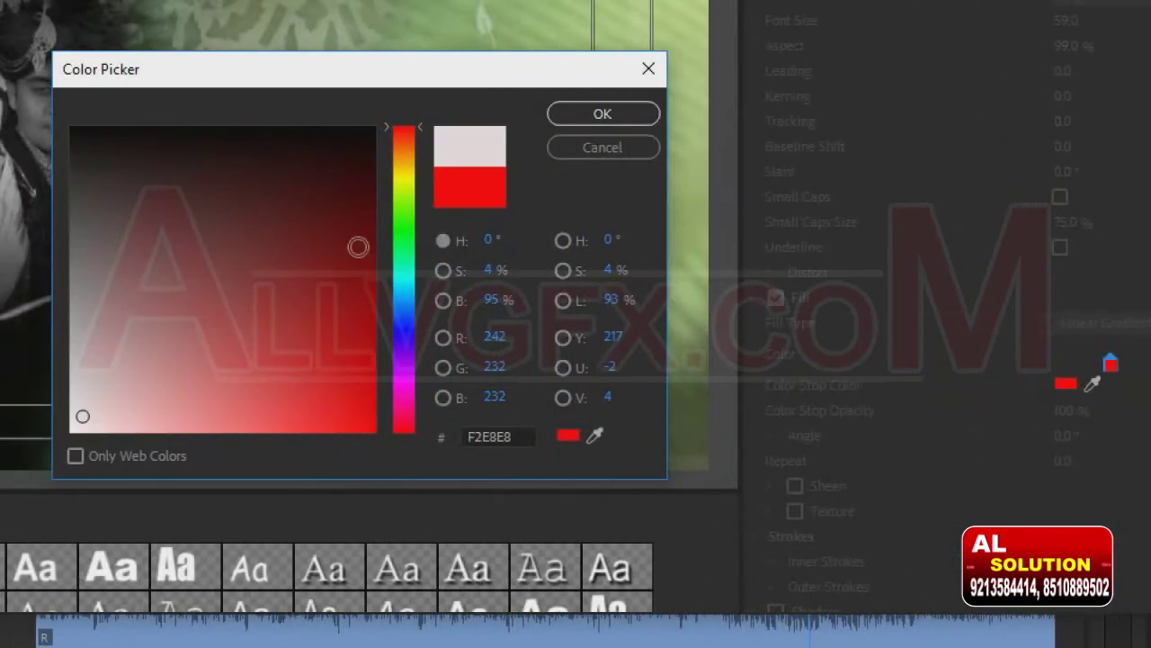
left_click(590, 115)
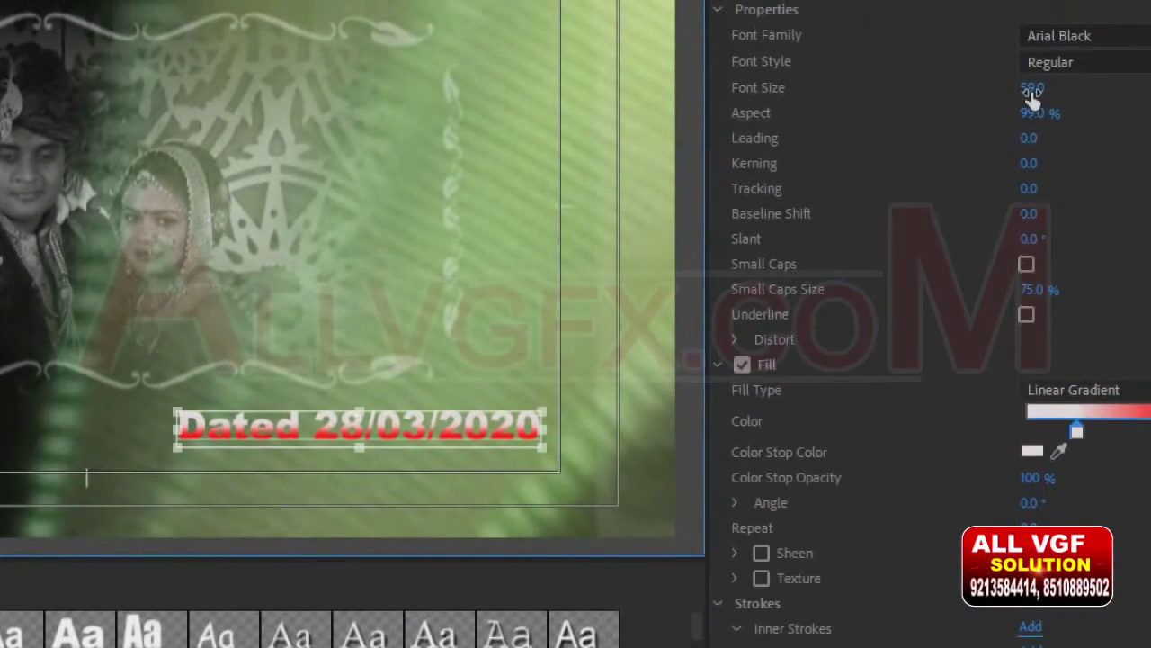
Set the font size to 100, centre the date title horizontally and enlarge it slightly.
left_click_drag(1062, 22, 1093, 23)
type("100")
key("Return")
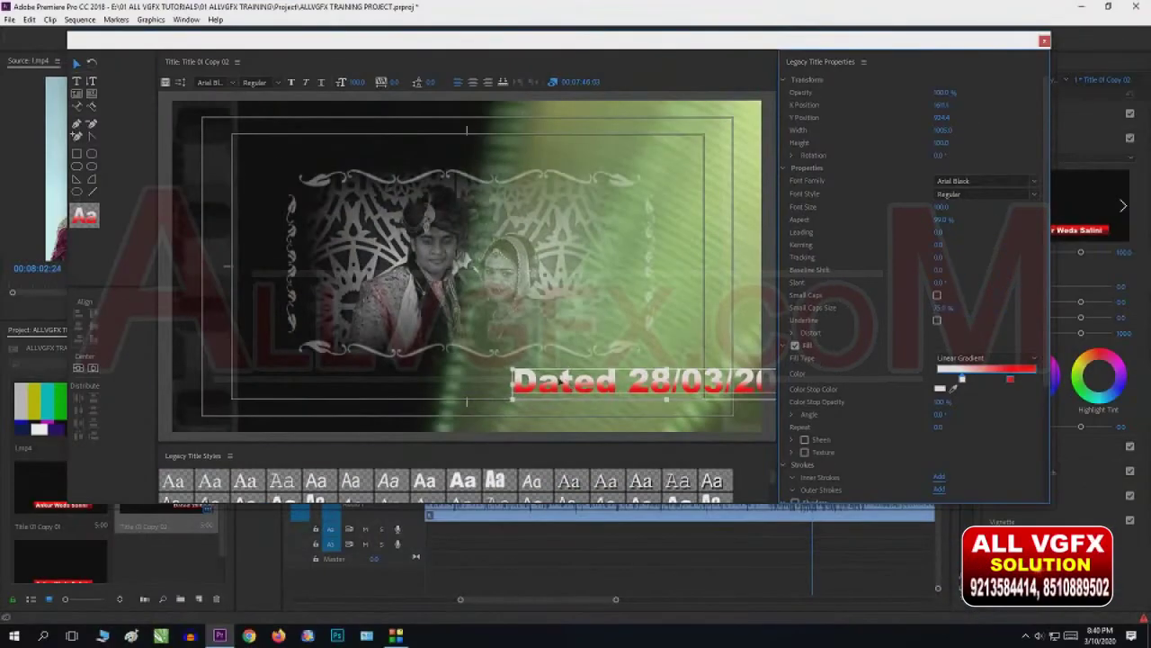
left_click_drag(559, 382, 370, 380)
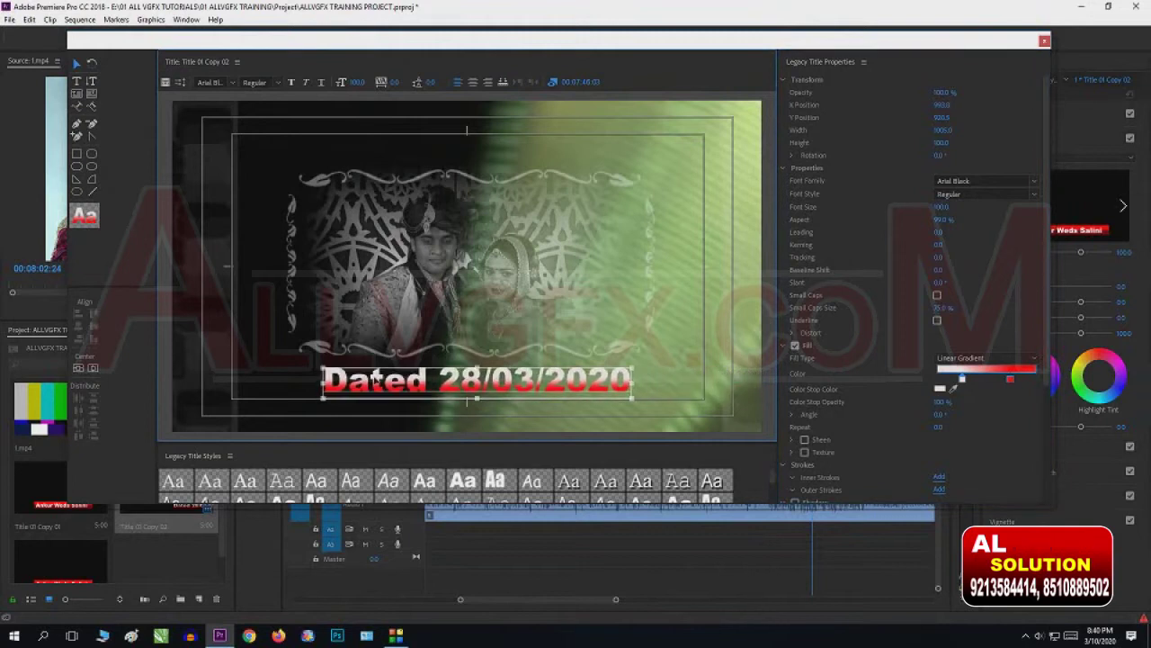
left_click_drag(477, 367, 476, 361)
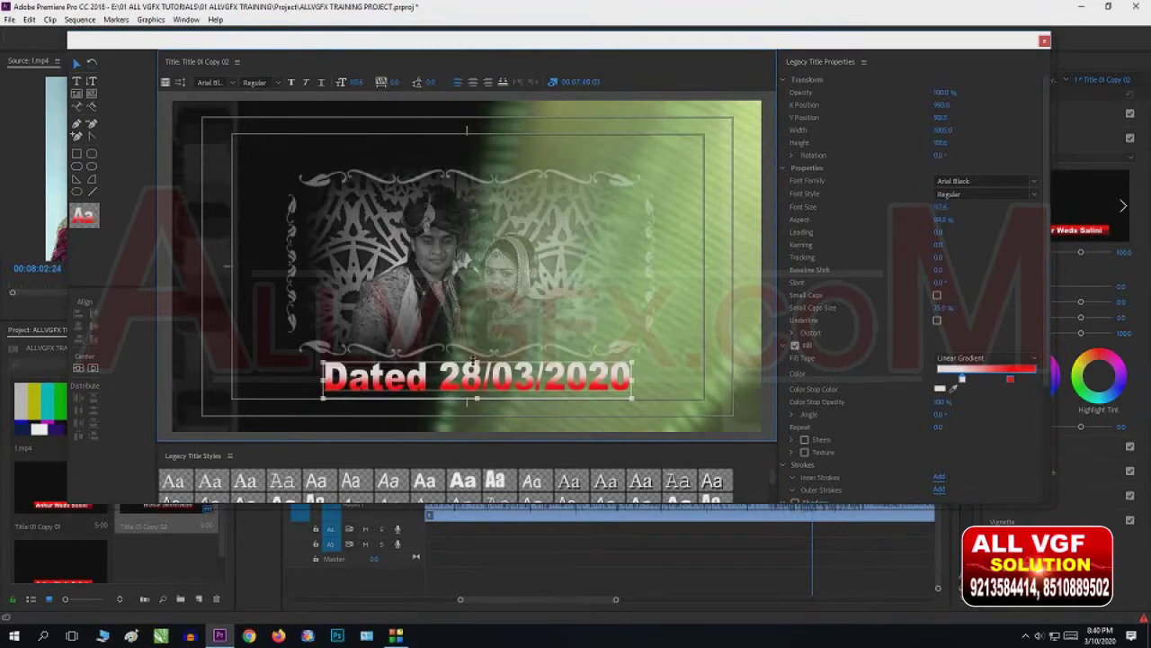
Edit the gradient stops, making the left stop dark red.
double_click(1010, 381)
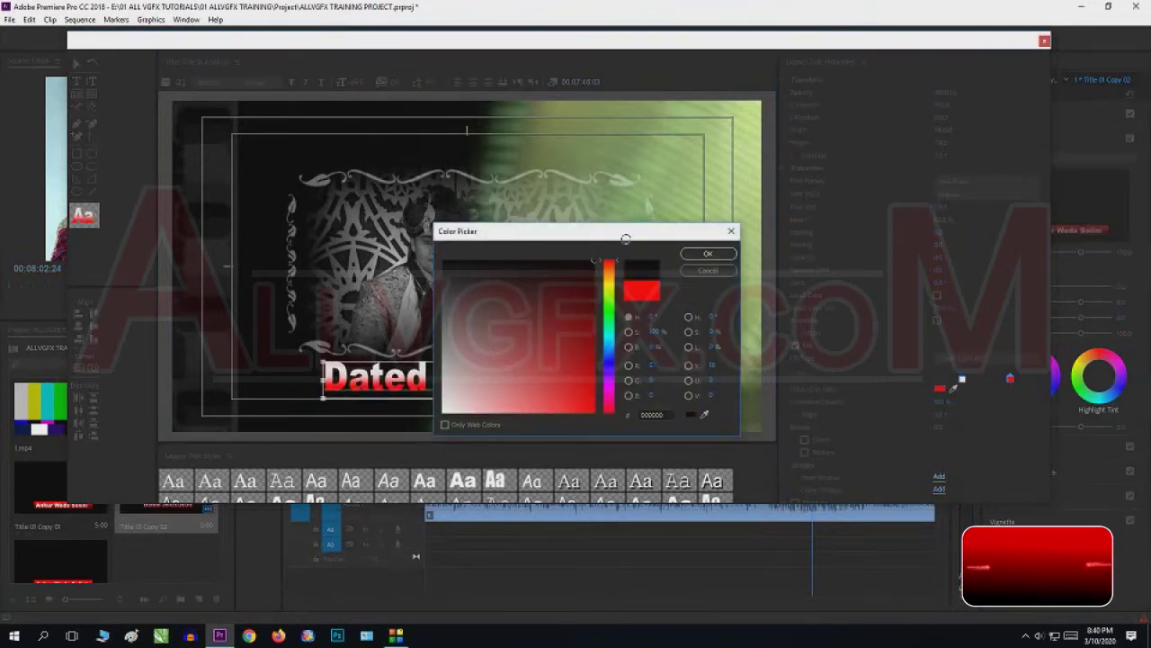
left_click(697, 255)
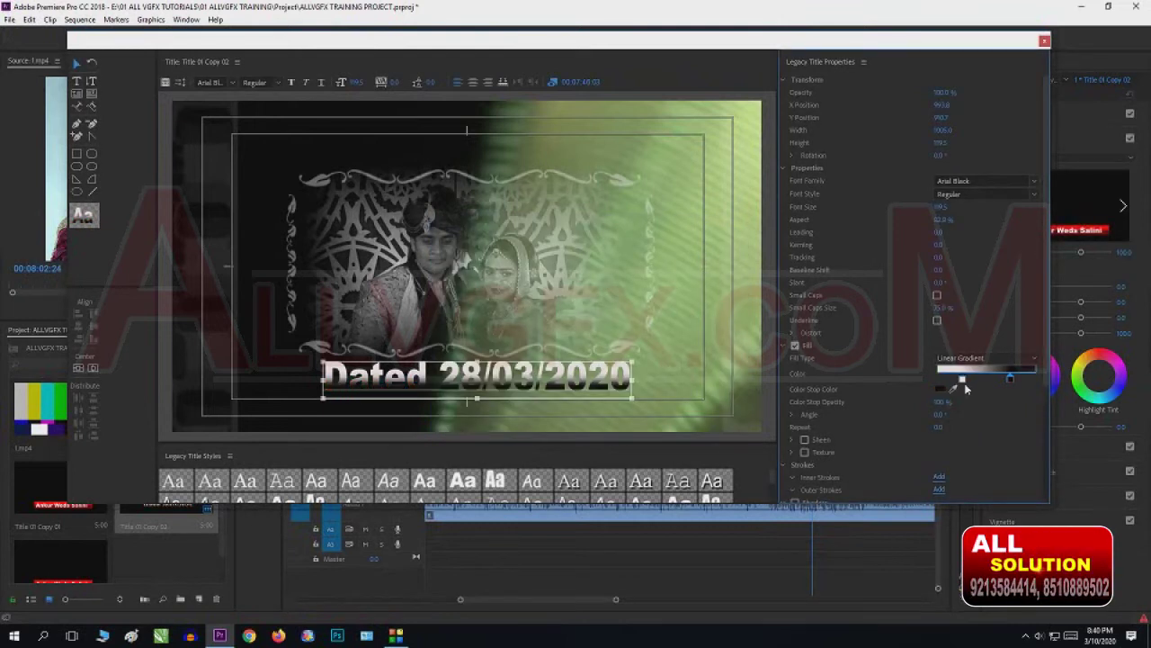
double_click(960, 381)
left_click(593, 335)
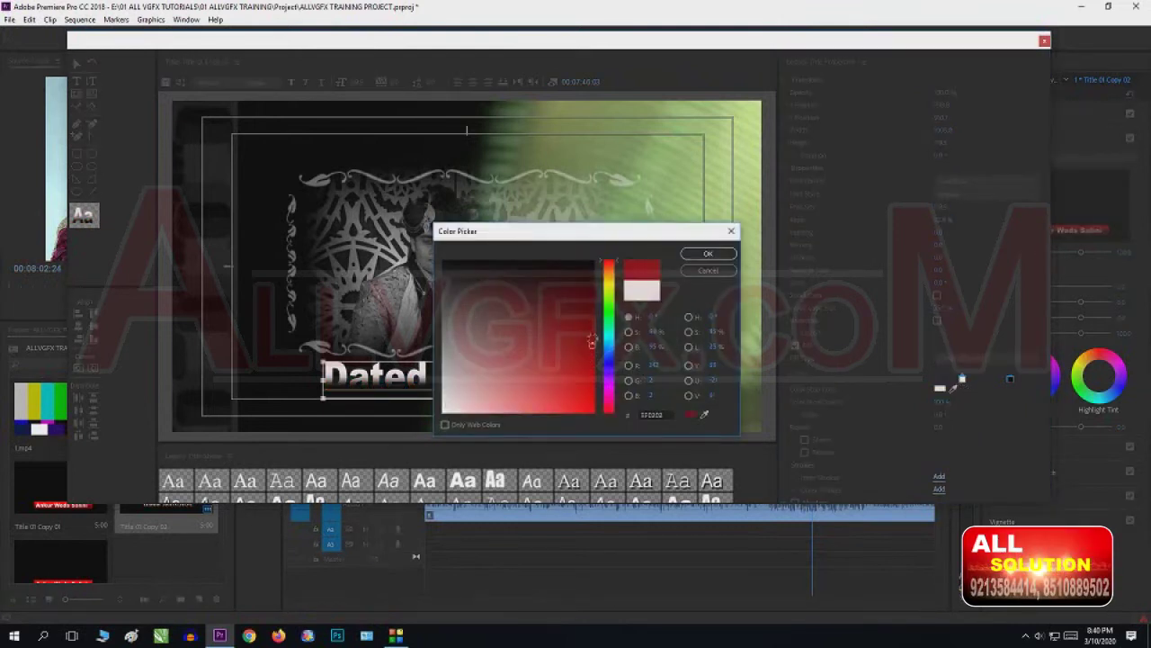
left_click(708, 253)
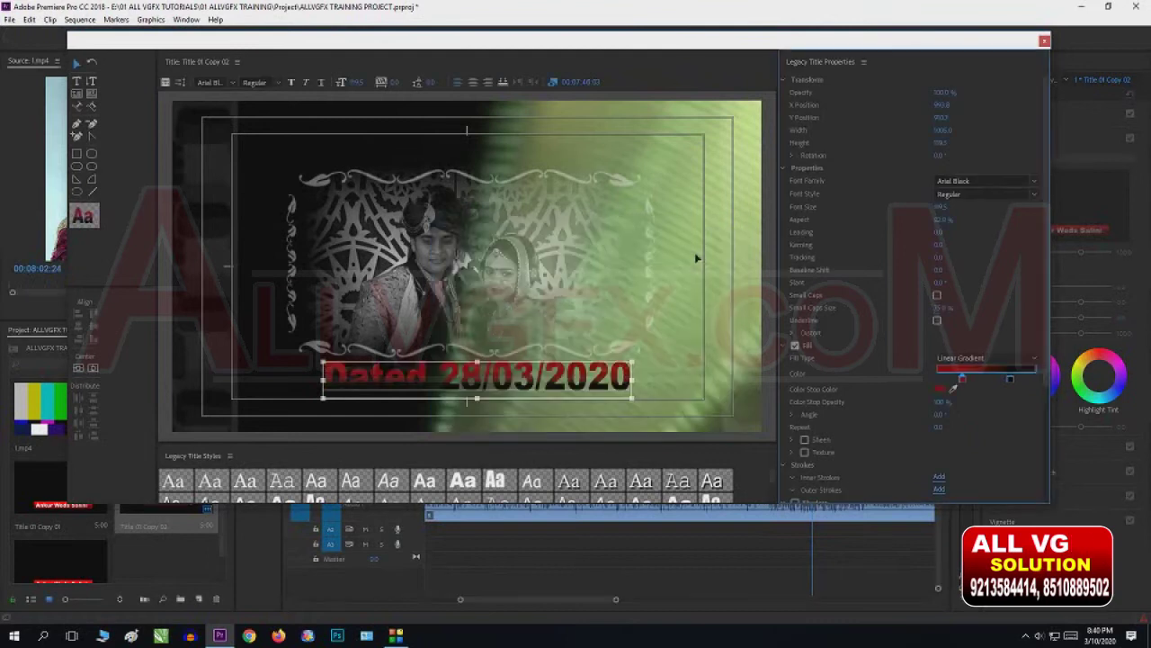
Recolour the gradient stops to bright yellow and white.
left_click_drag(563, 358, 550, 160)
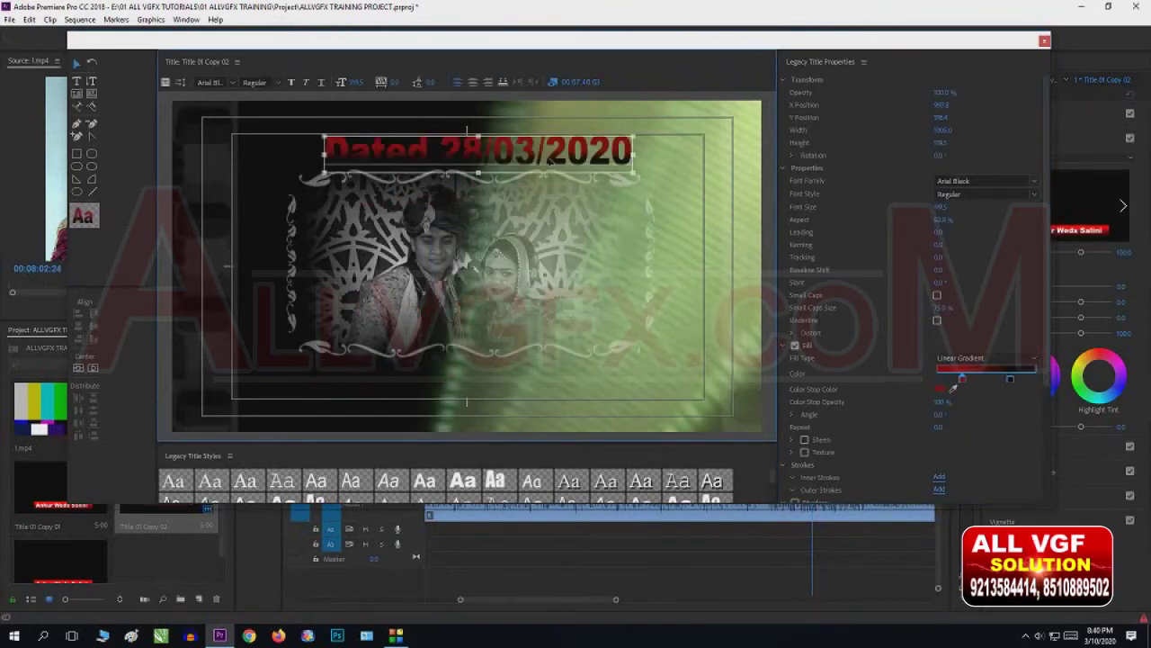
double_click(961, 381)
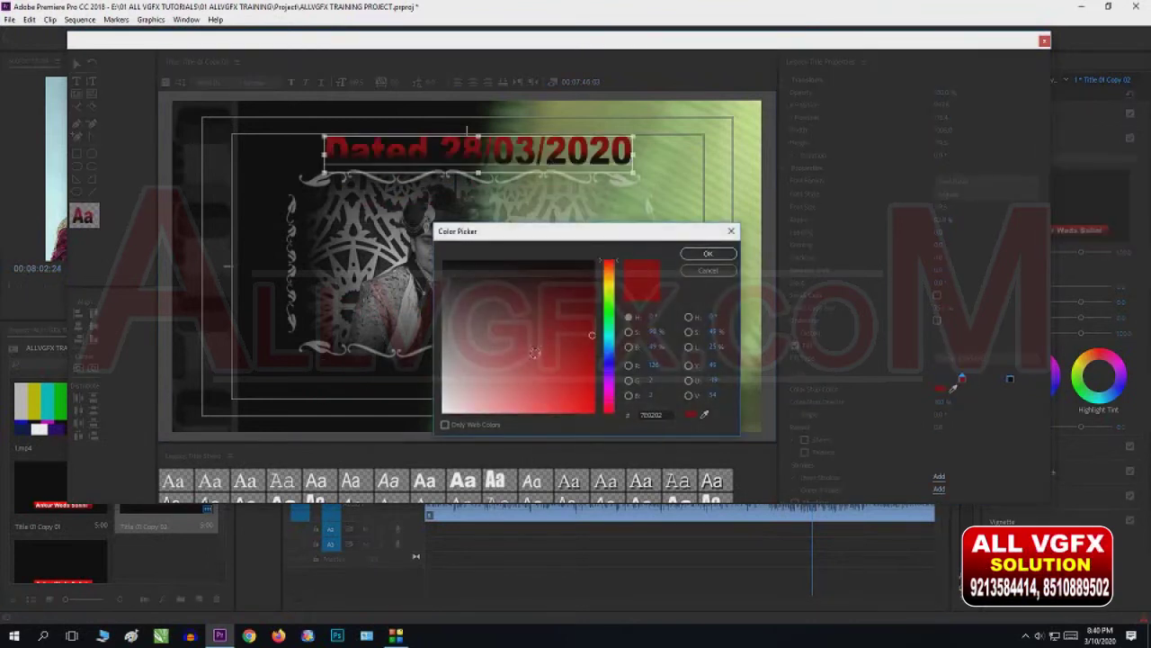
left_click(609, 288)
left_click(589, 263)
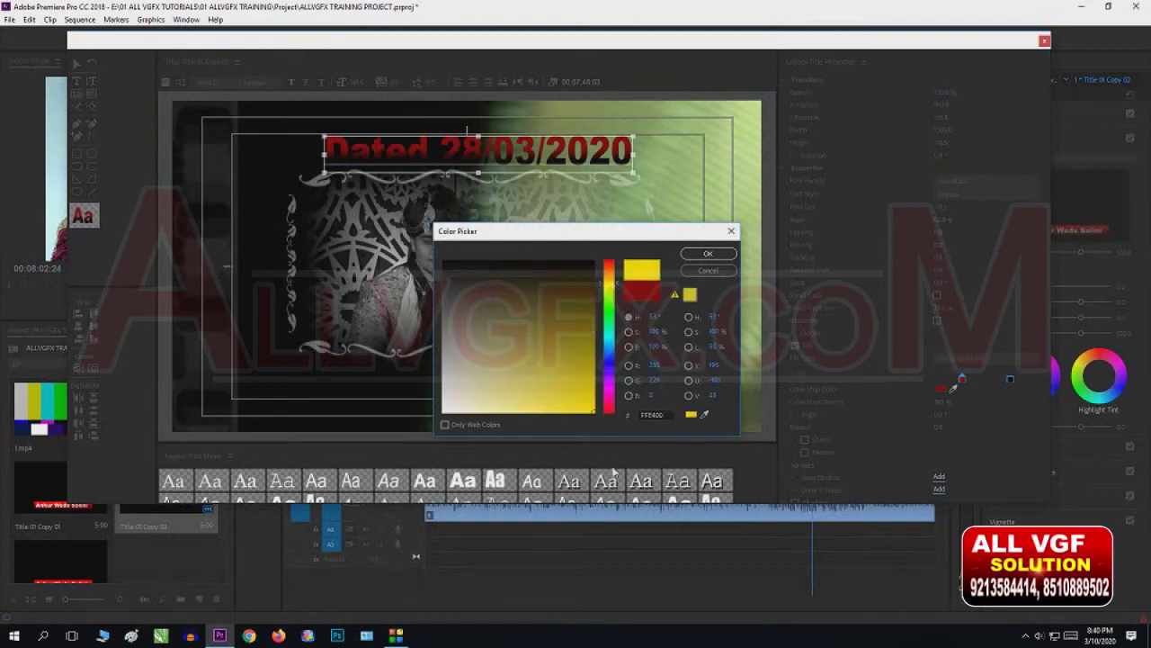
left_click(708, 254)
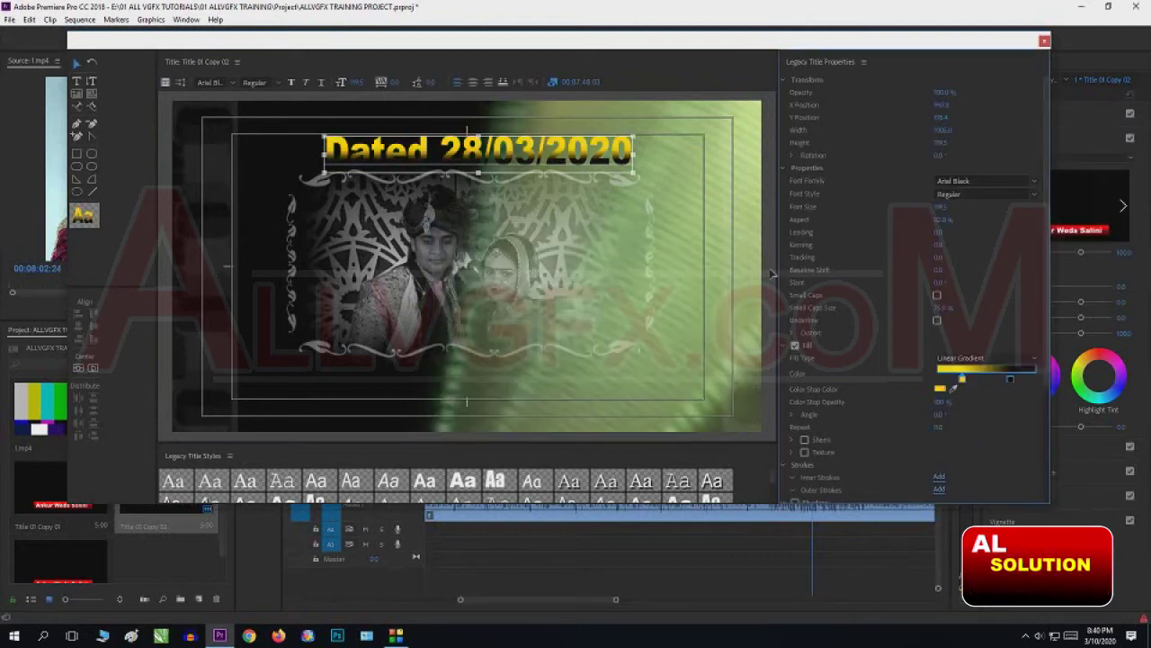
double_click(1010, 382)
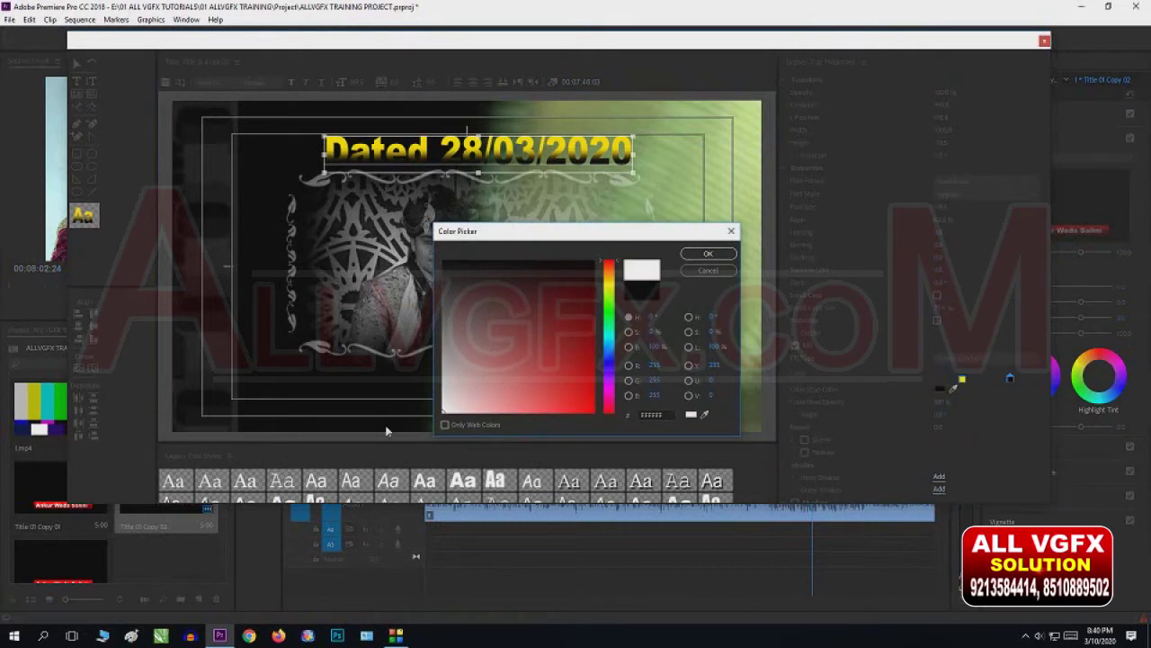
left_click(707, 254)
Move the date title back near the frame bottom, save the project and close the title editor.
left_click_drag(940, 117, 921, 172)
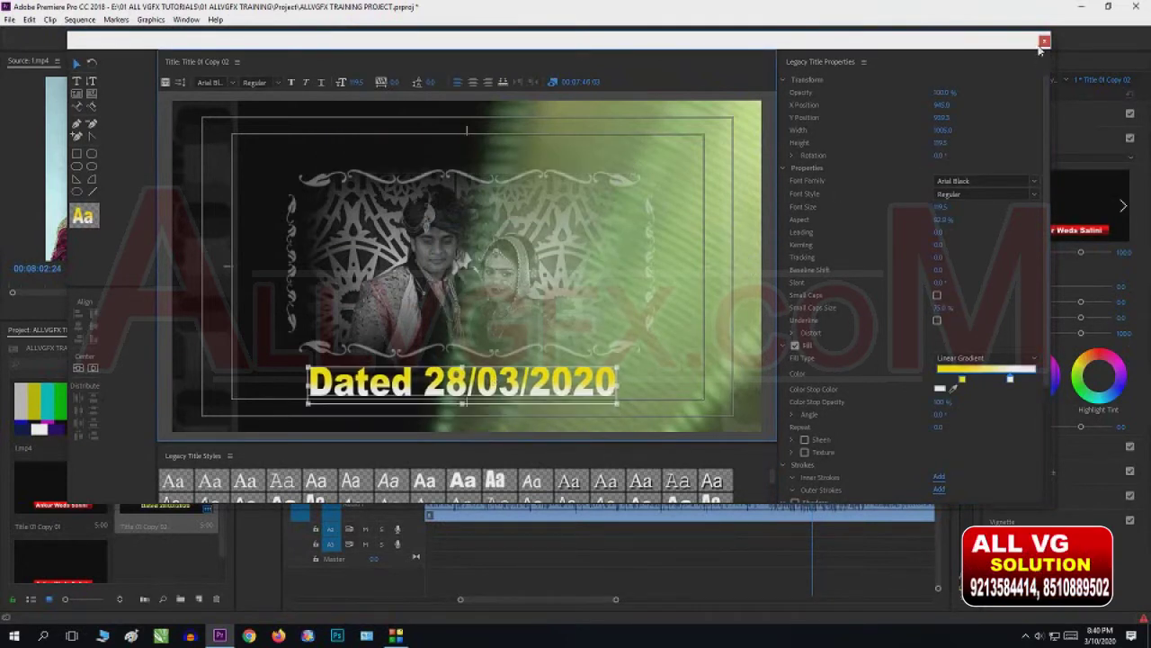
key("ctrl+s")
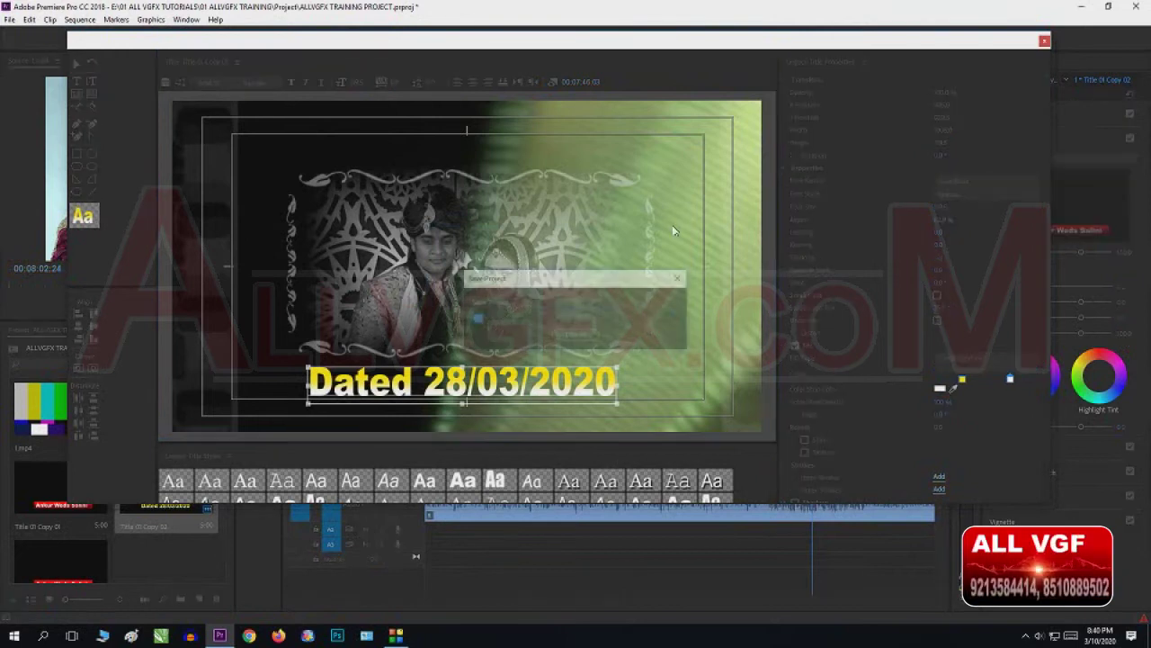
left_click(1043, 42)
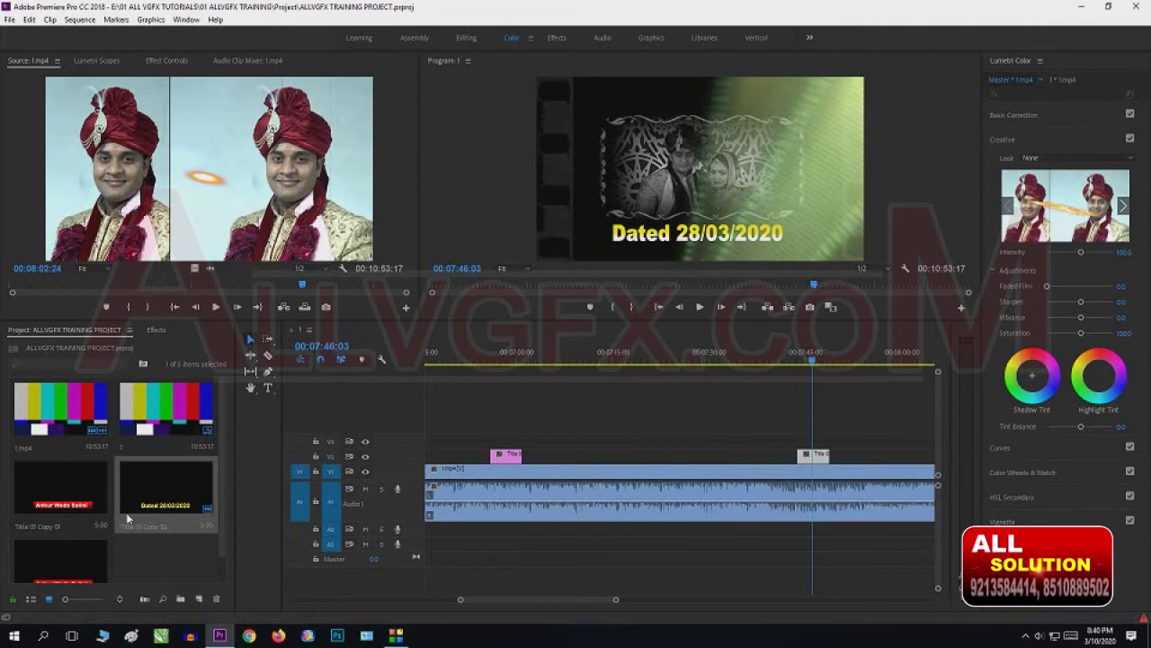
Open and close Title 01 Copy 01, then move the playhead to 00:06:56:17.
left_click(88, 504)
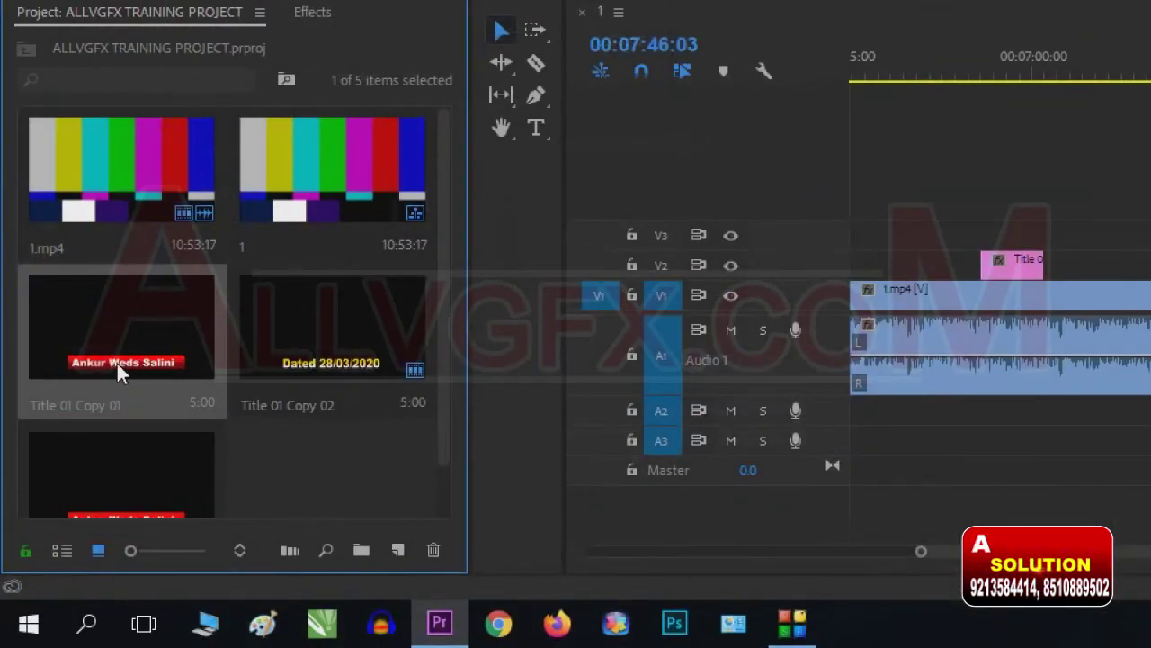
double_click(117, 366)
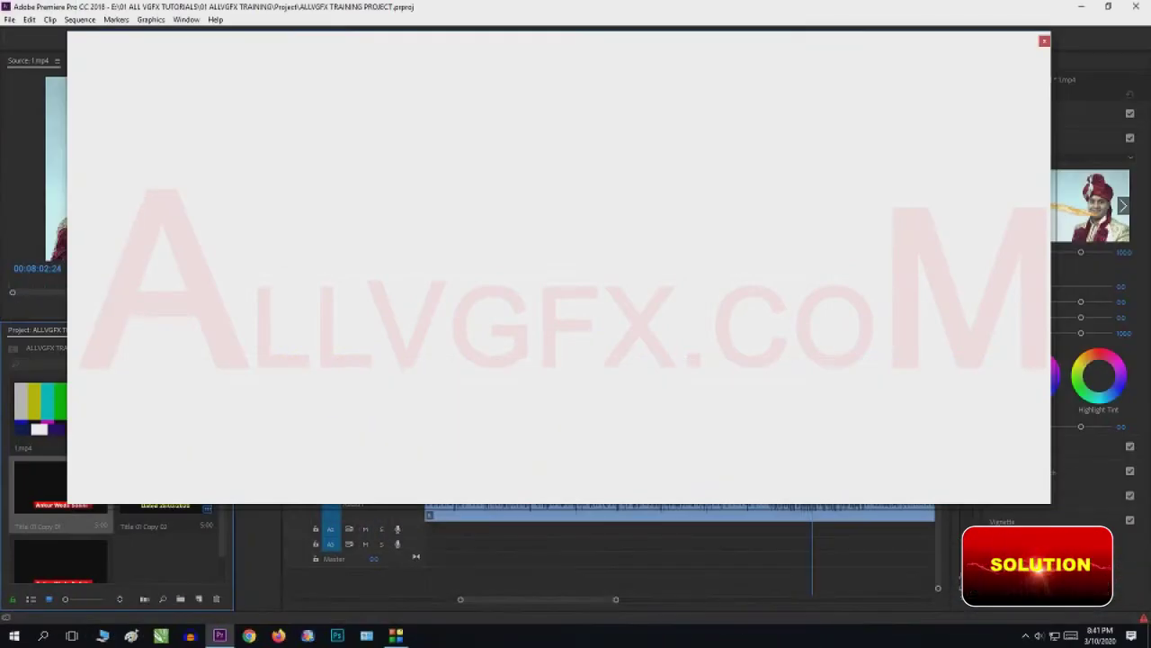
left_click(1044, 42)
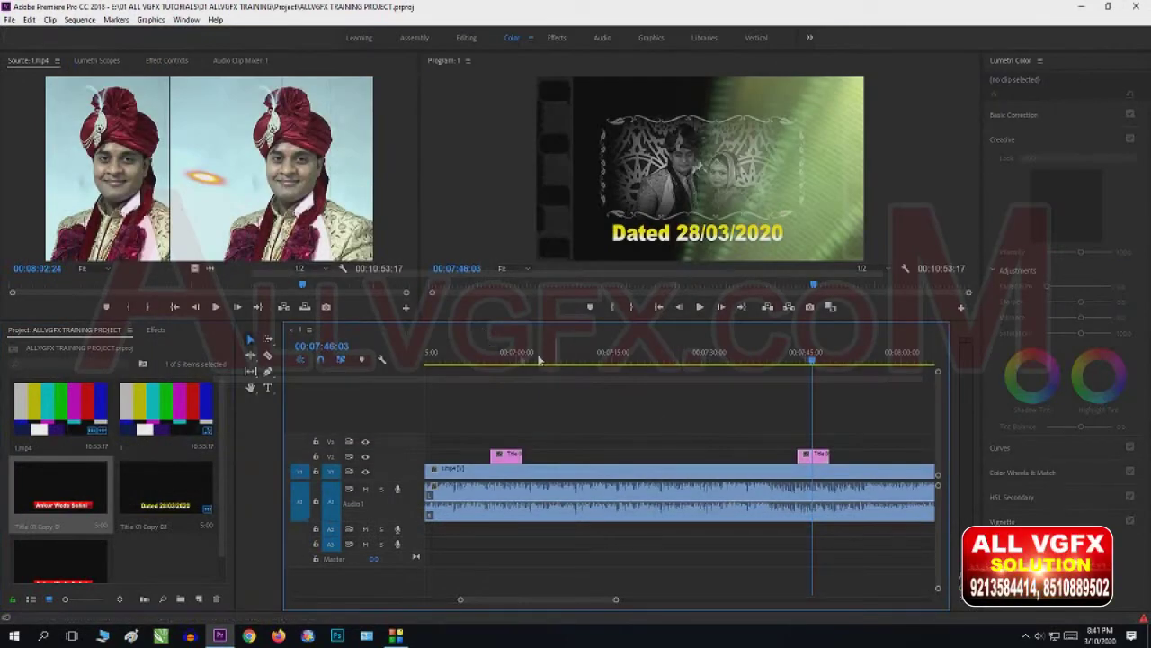
left_click(494, 359)
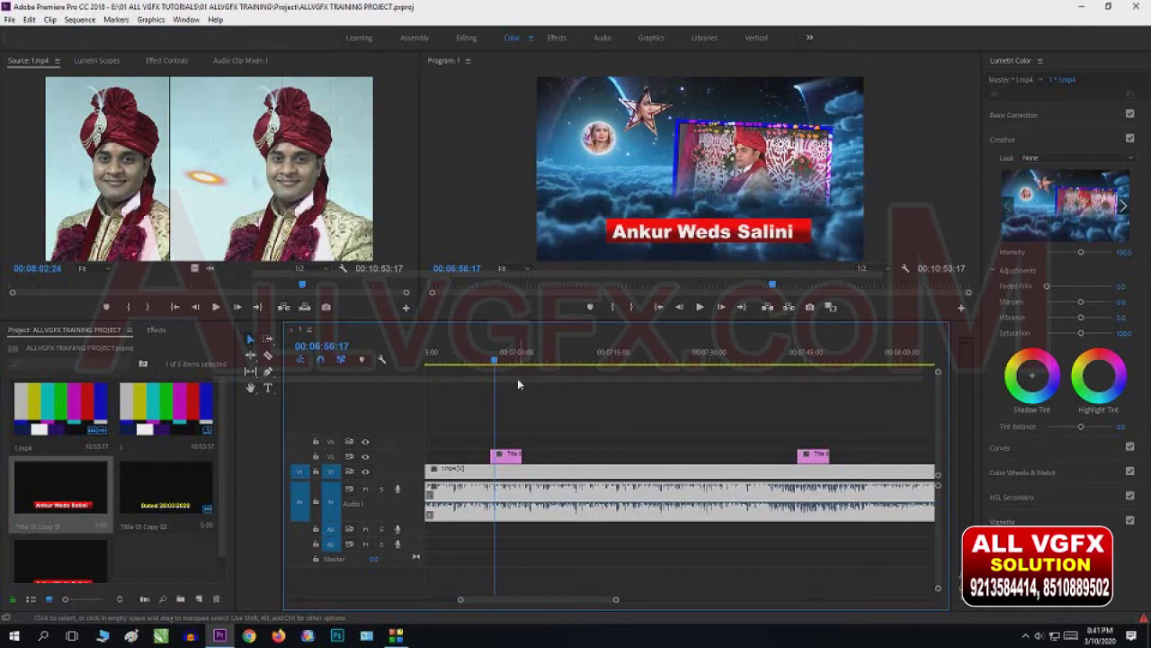
Move the date title clip on V2 earlier to about 00:07:12, undoing a stray move.
left_click(813, 360)
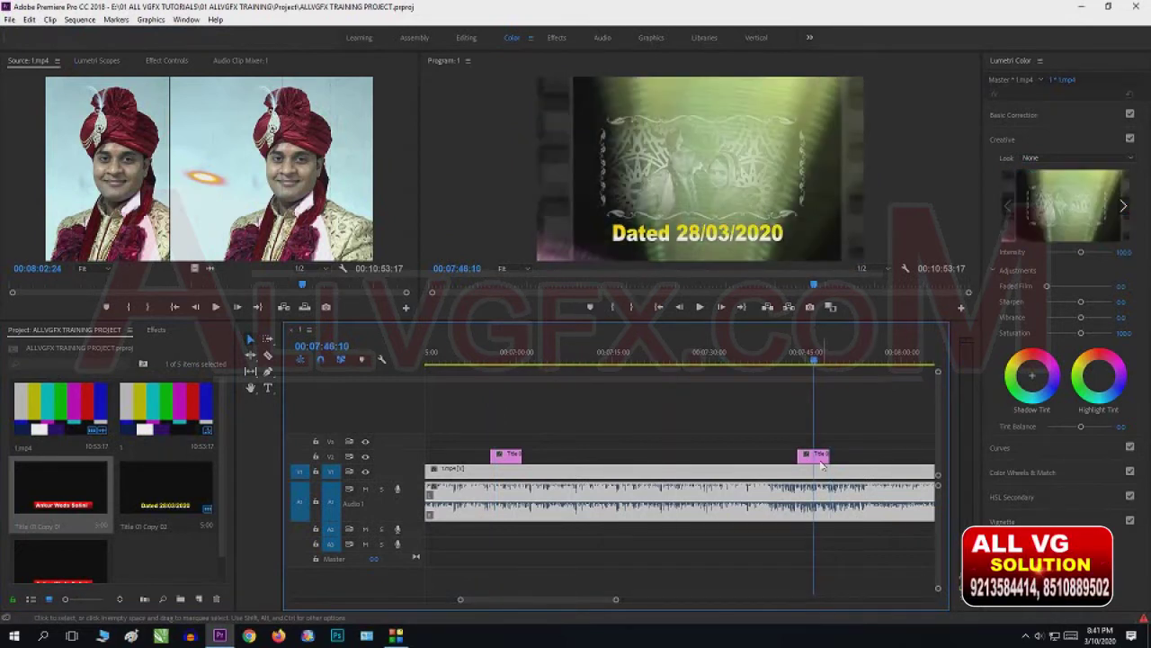
left_click_drag(814, 454, 604, 454)
left_click(598, 360)
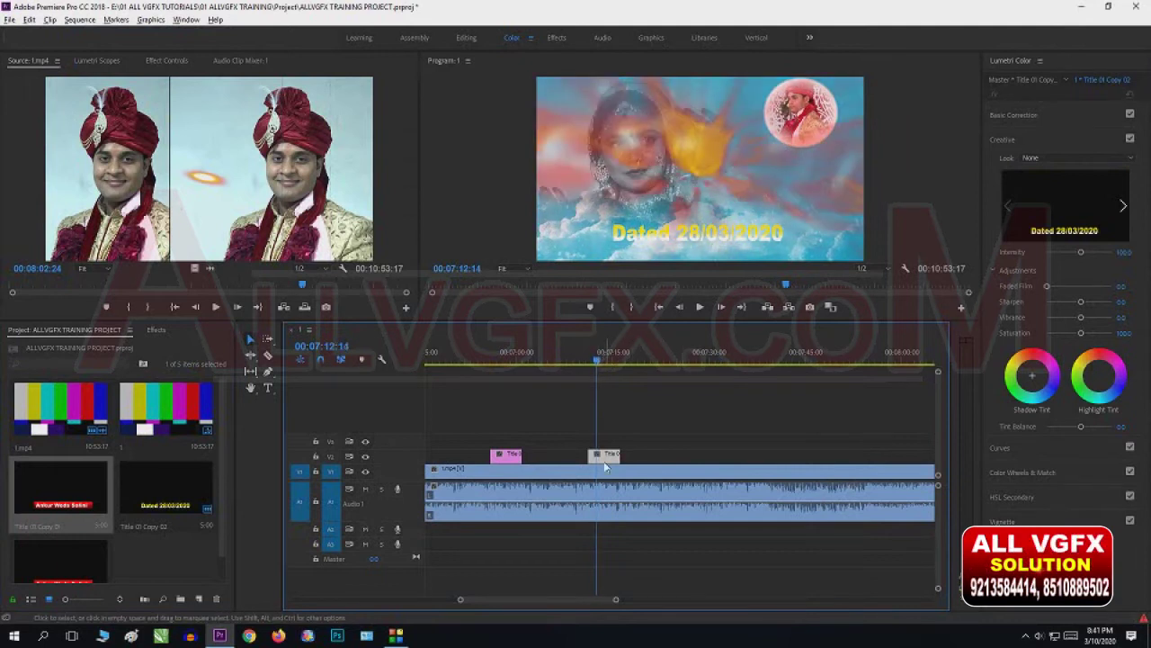
left_click_drag(607, 462, 709, 459)
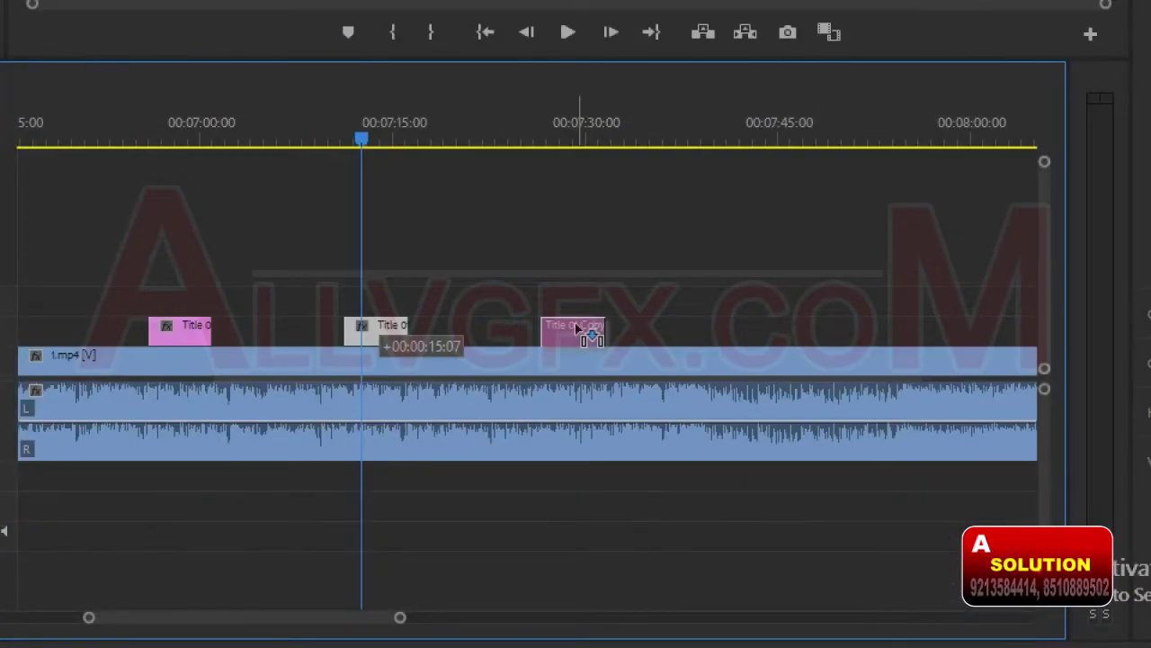
left_click_drag(576, 328, 576, 328)
key("ctrl+z")
Duplicate the date title clip to near 00:07:30 and preview it there.
left_click_drag(379, 342, 630, 342)
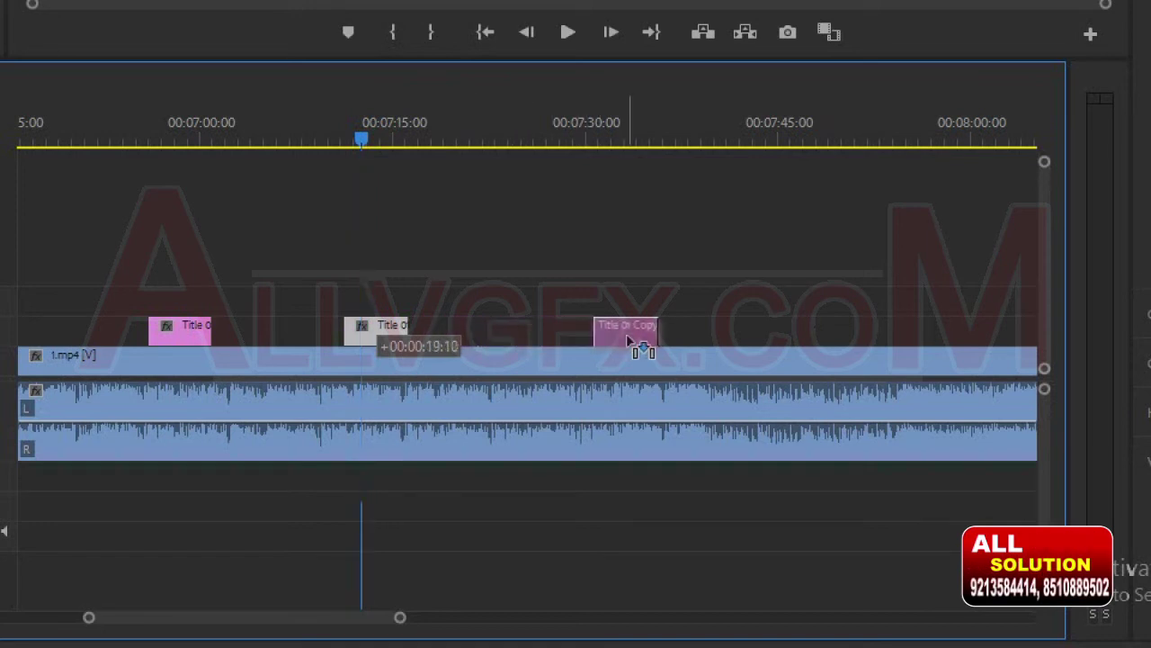
left_click_drag(628, 340, 605, 349)
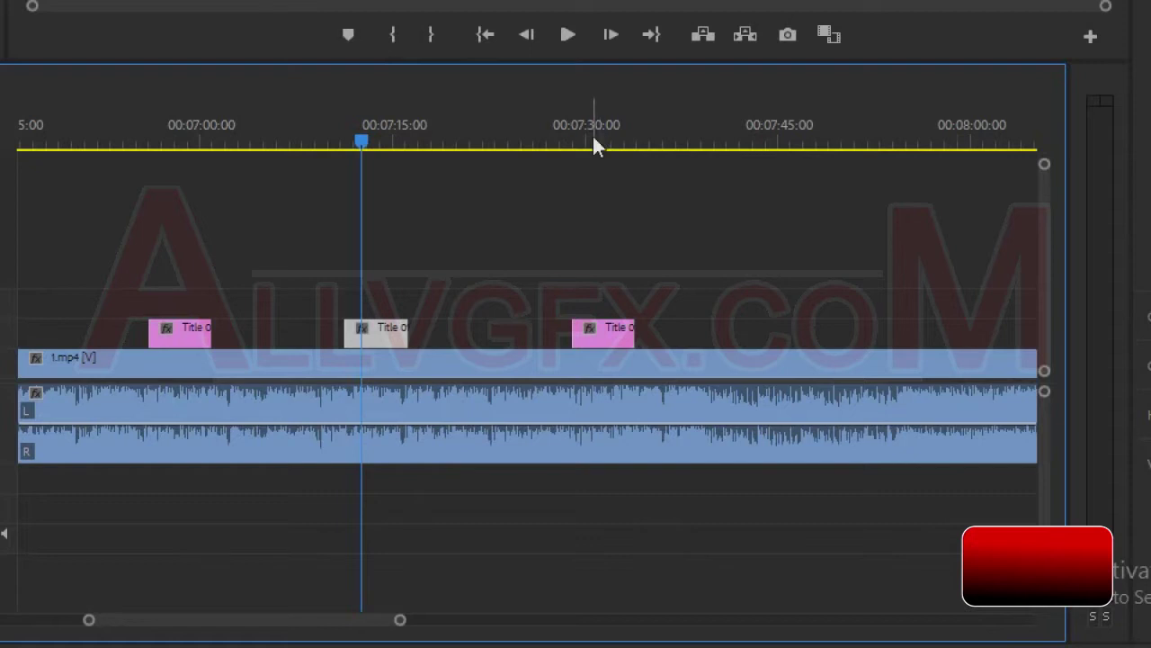
left_click(594, 144)
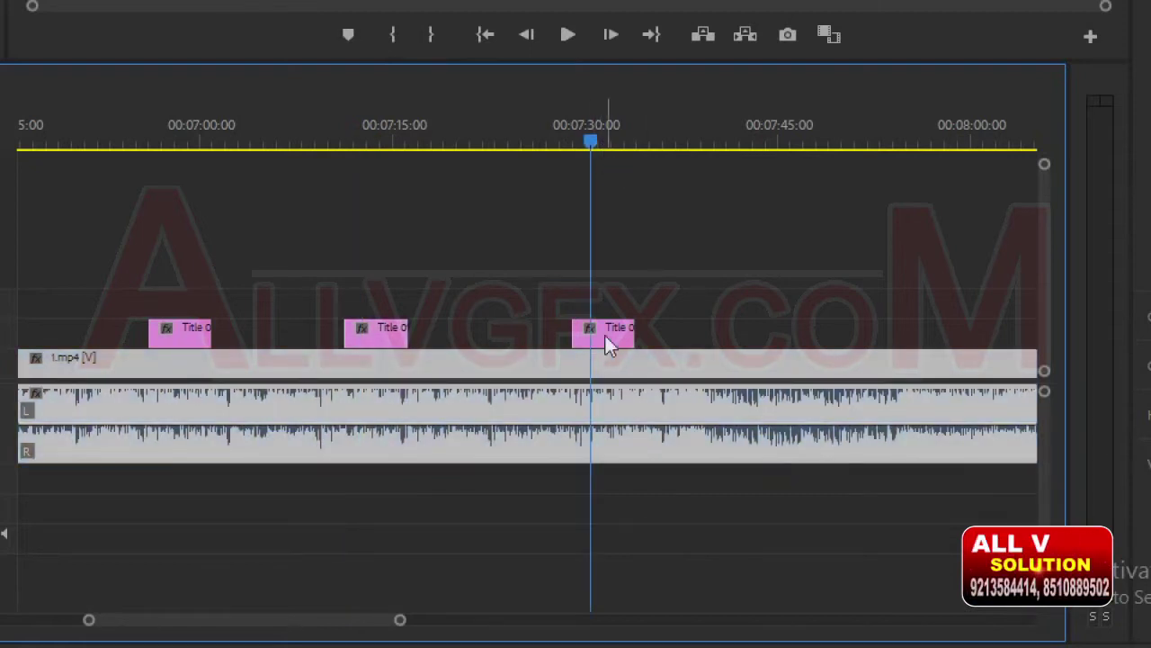
Open the duplicated title, Title 01 Copy 03, and pick the Rounded Rectangle tool.
double_click(606, 335)
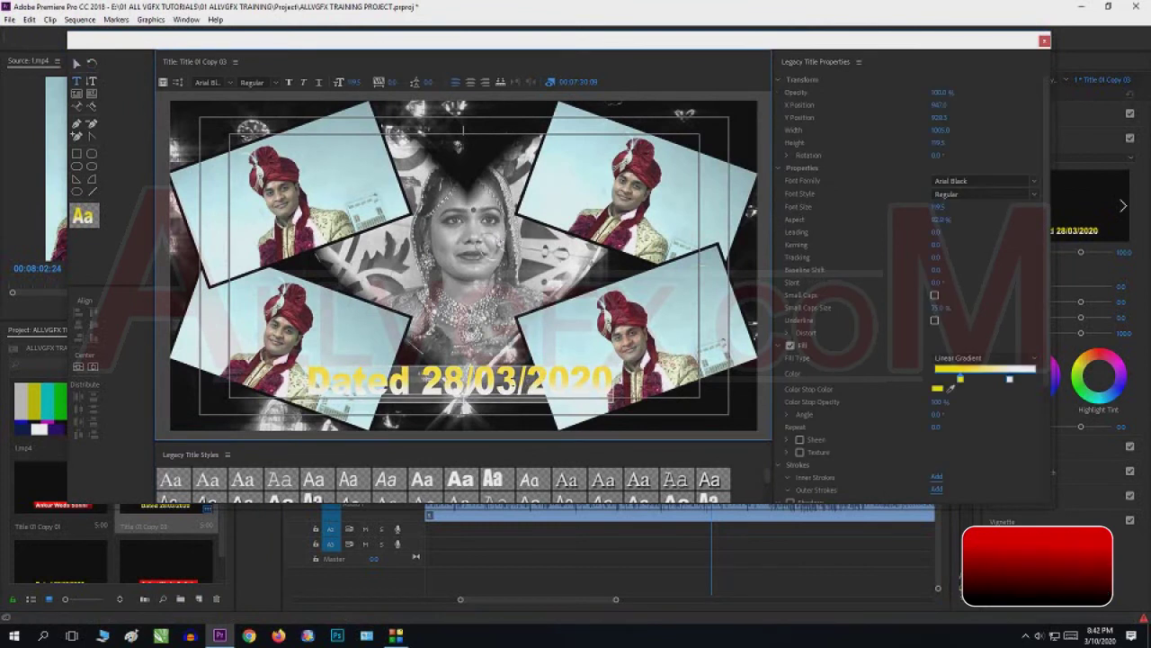
left_click(90, 153)
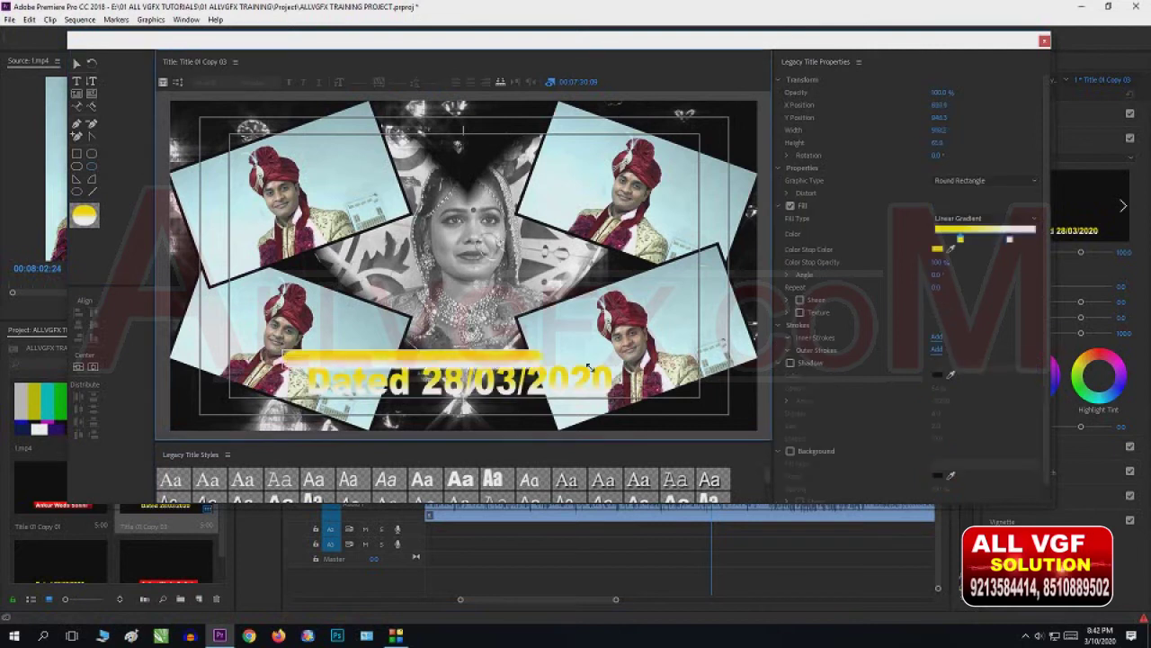
Draw a wide yellow rounded bar across the date text and send it to the back.
left_click_drag(280, 349, 667, 405)
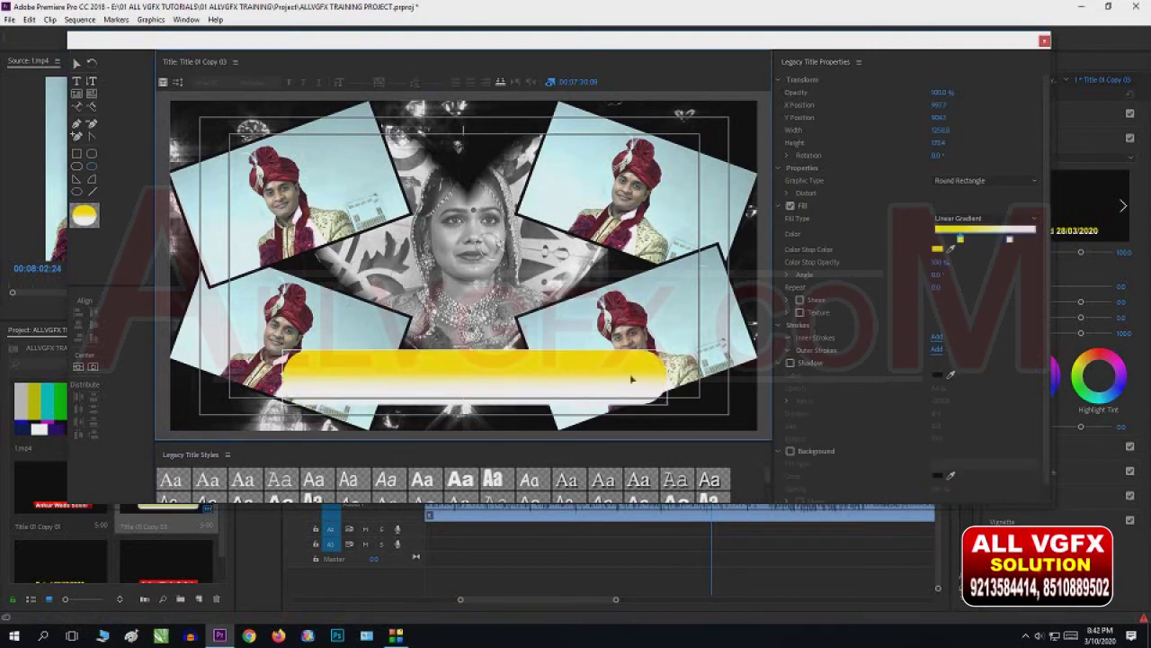
left_click(76, 63)
left_click_drag(597, 377, 595, 373)
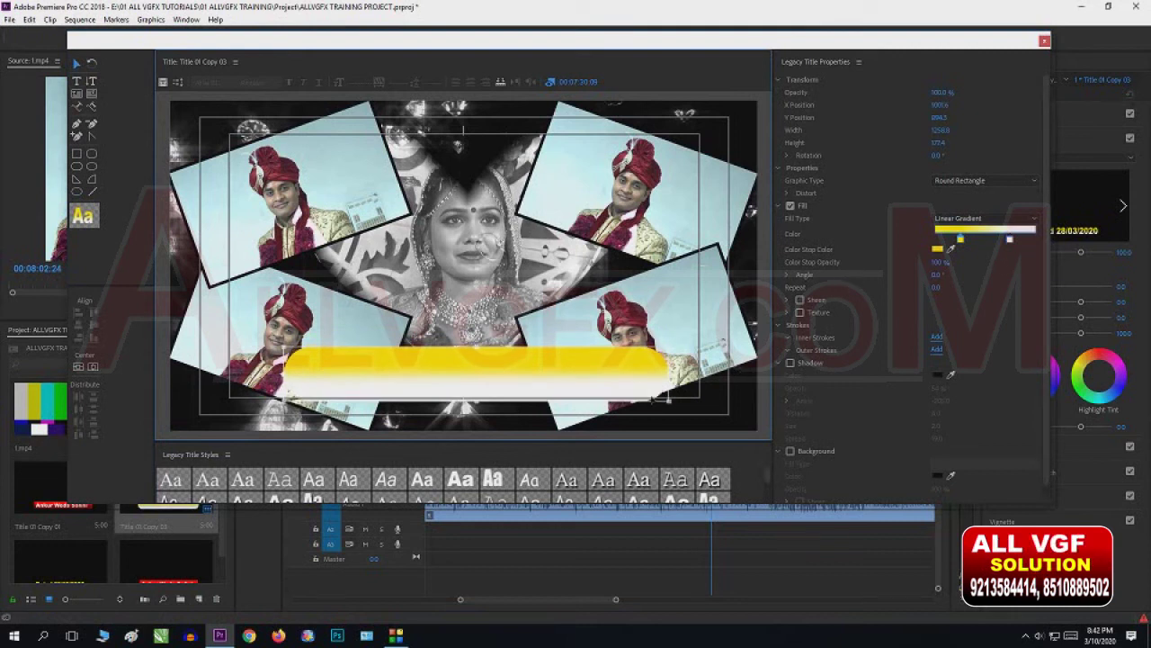
right_click(602, 353)
mouse_move(649, 547)
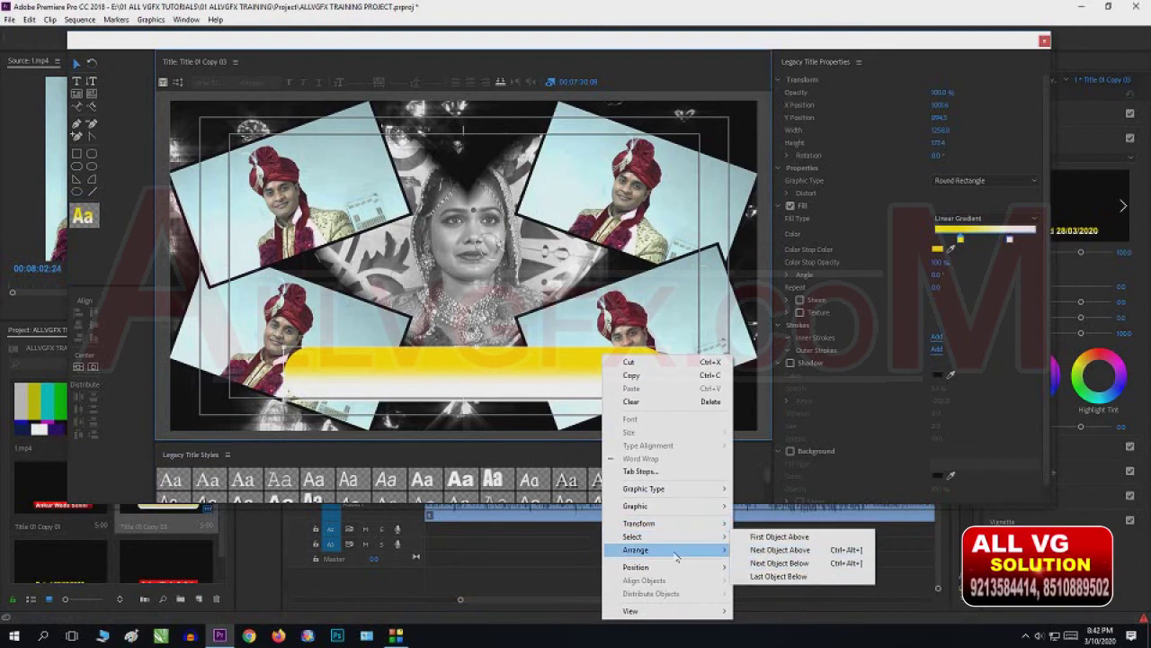
left_click(779, 576)
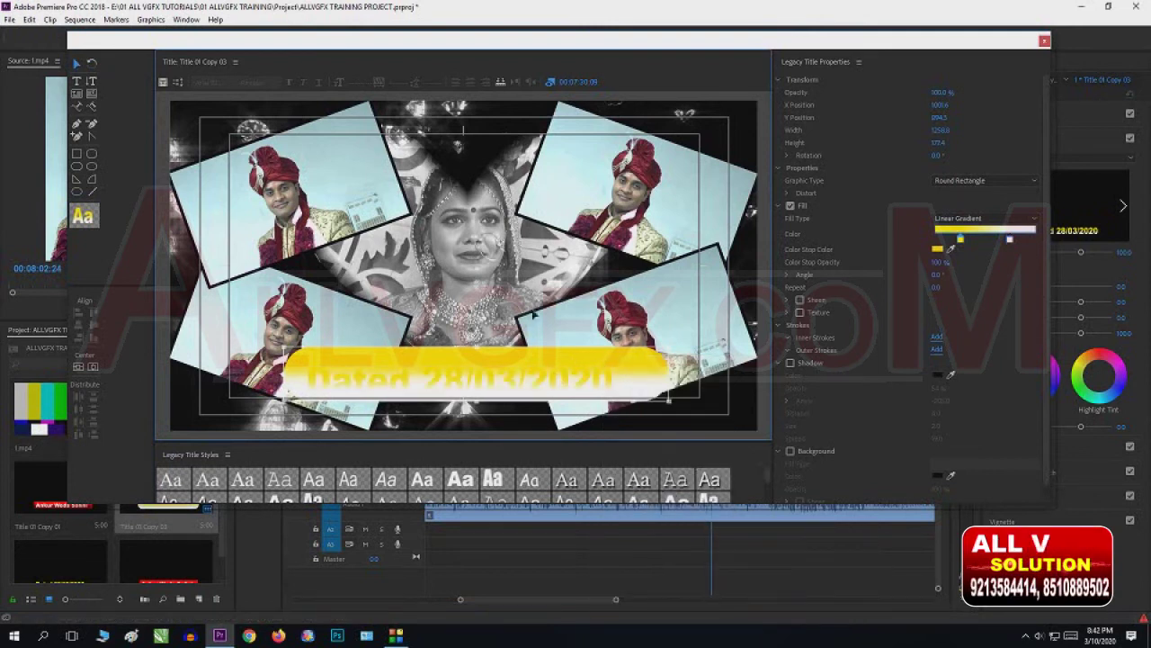
left_click(571, 378)
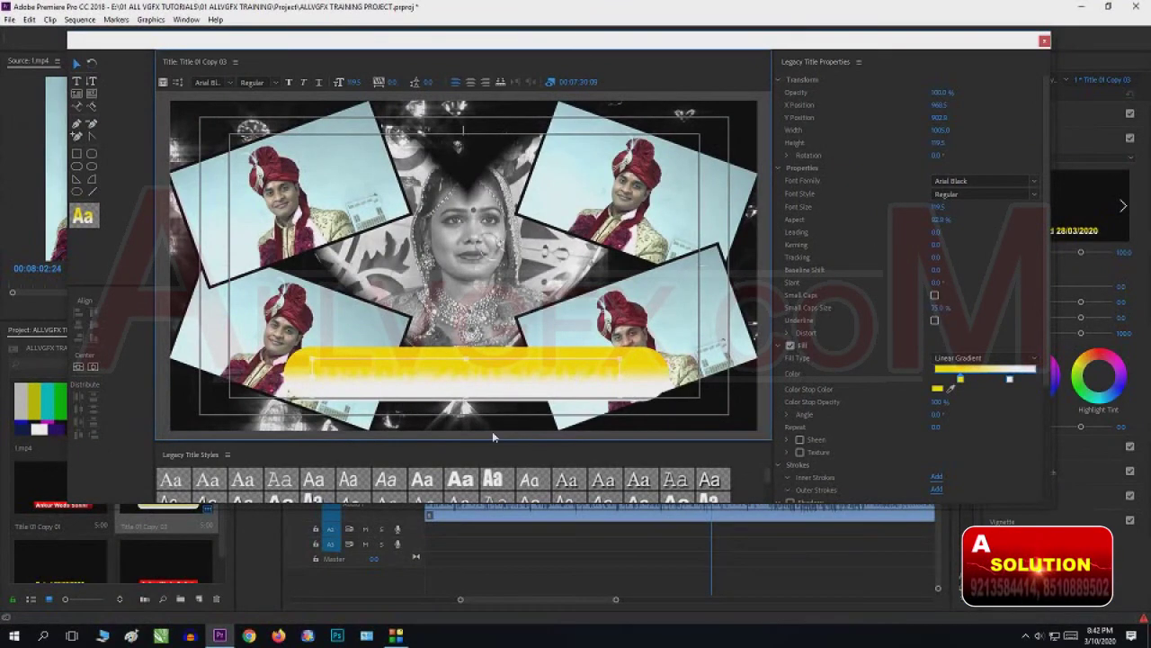
Set both gradient stops of the date text to dark red.
left_click(601, 378)
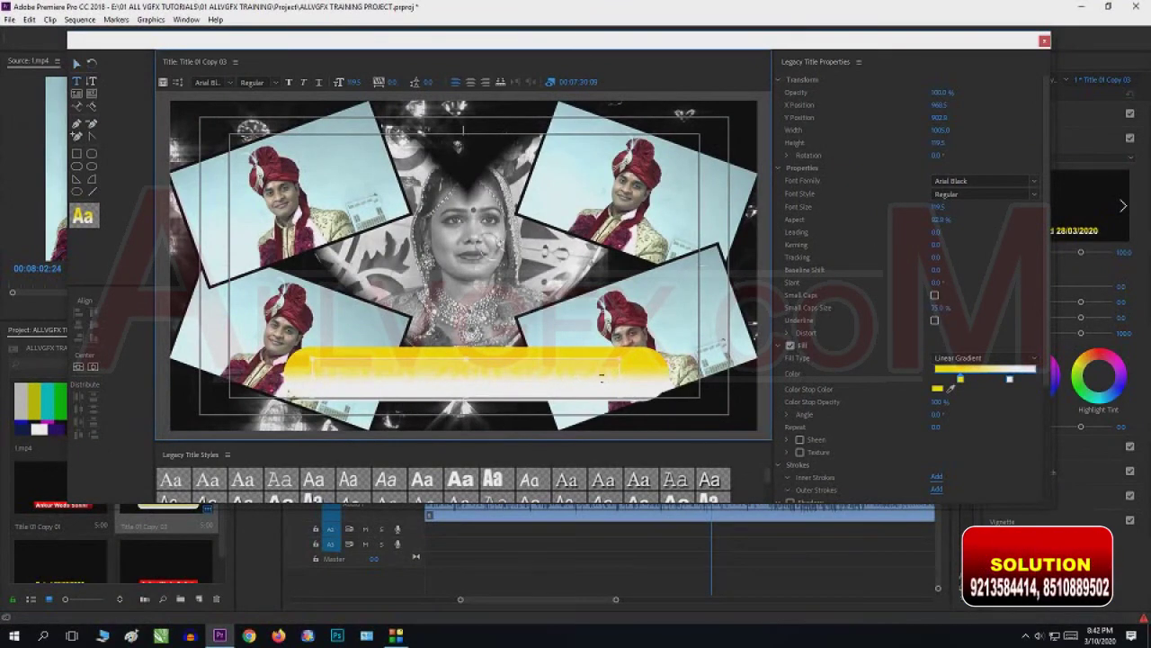
double_click(960, 379)
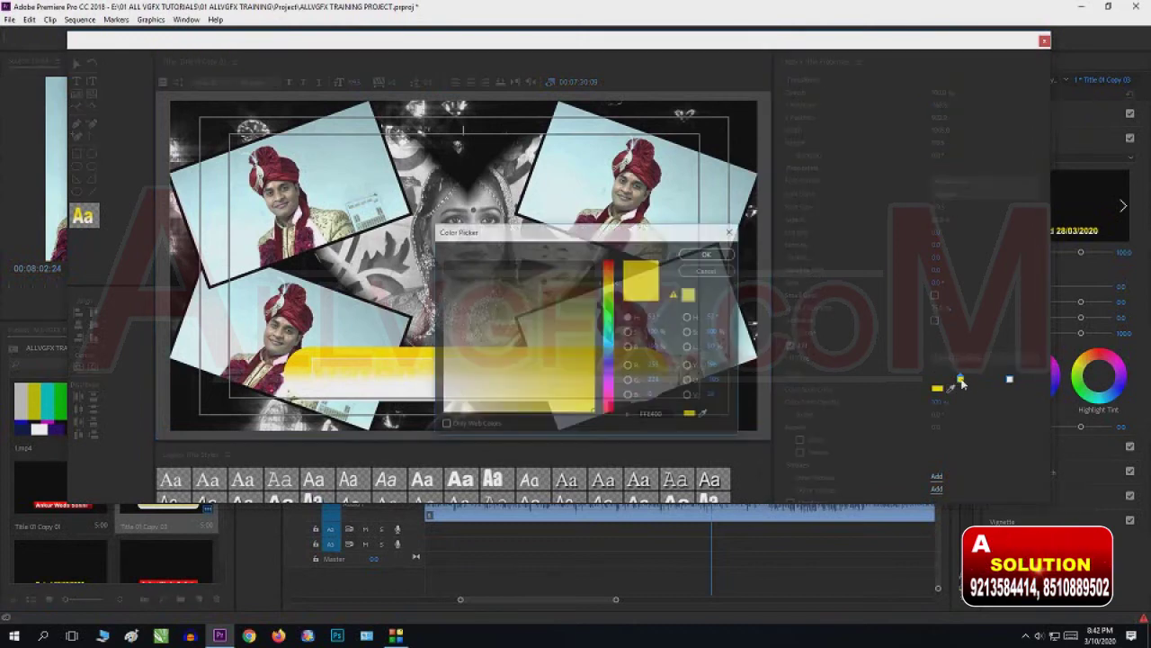
left_click_drag(545, 337, 473, 382)
left_click(708, 254)
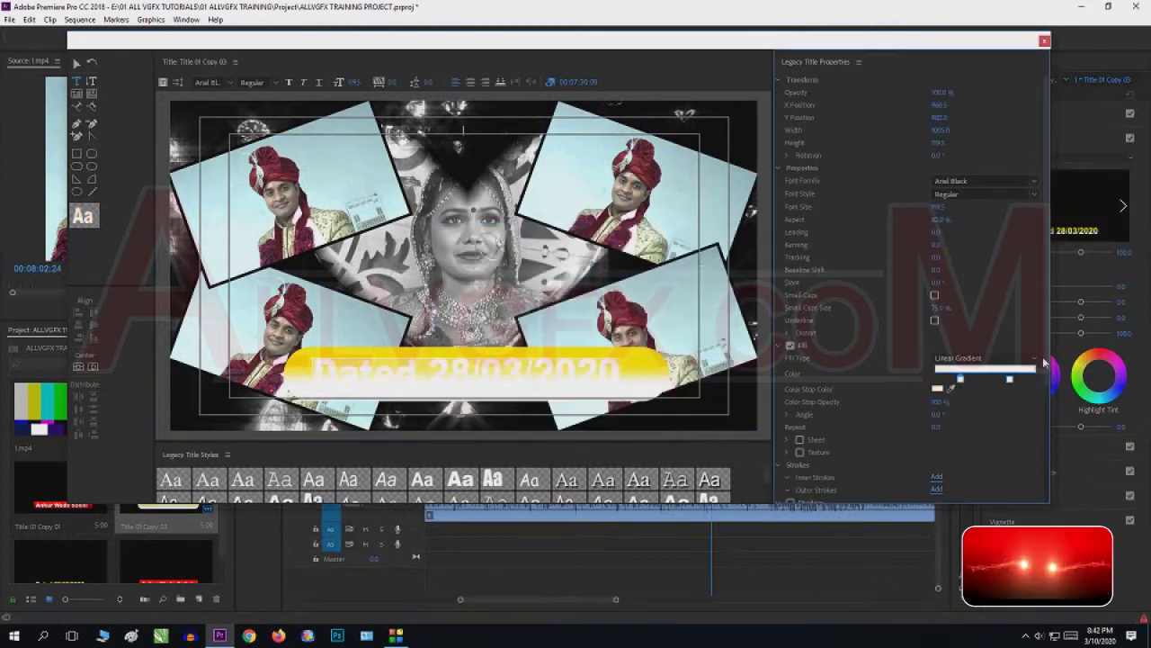
double_click(1011, 379)
left_click_drag(573, 378, 594, 322)
left_click(708, 254)
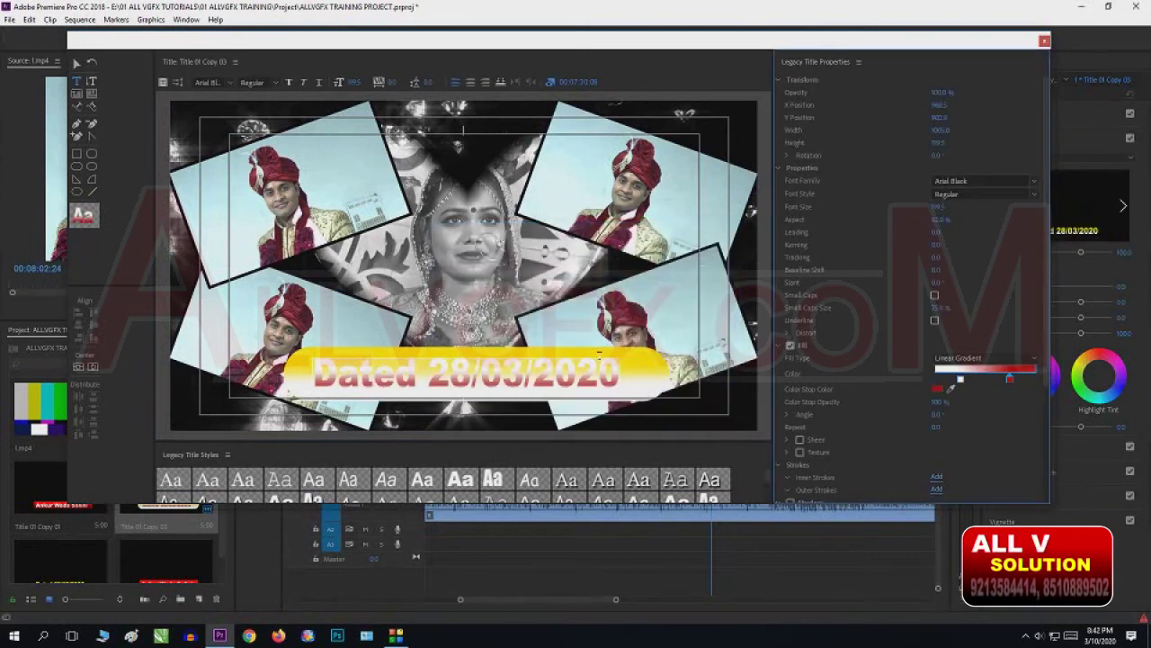
double_click(960, 382)
left_click(590, 368)
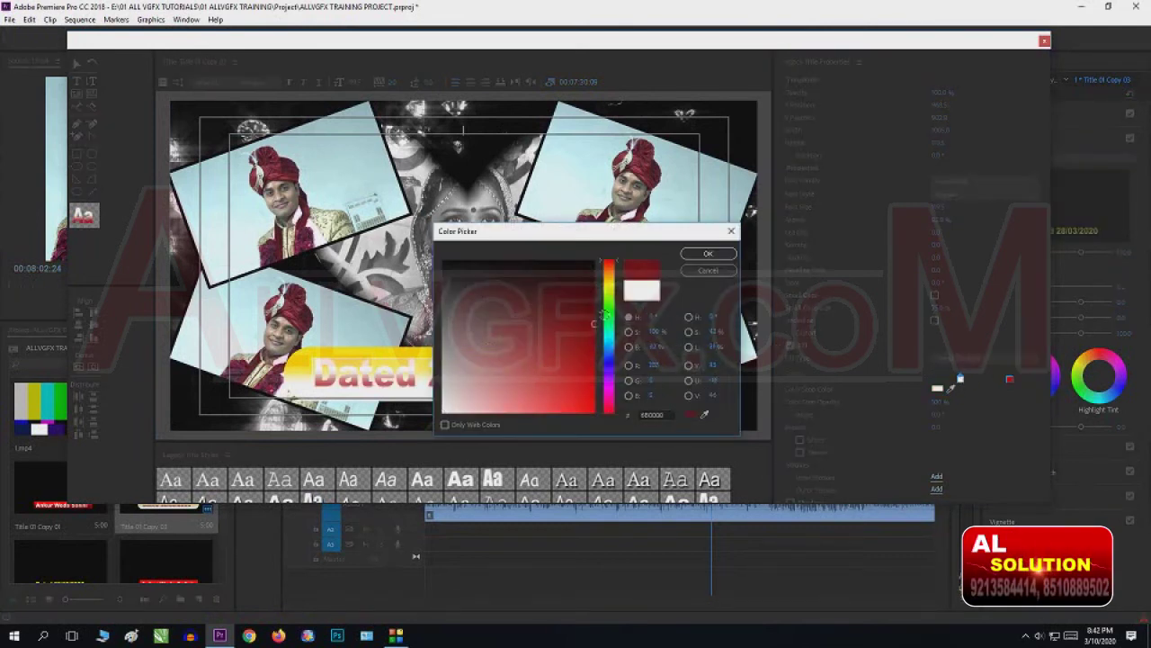
left_click(707, 254)
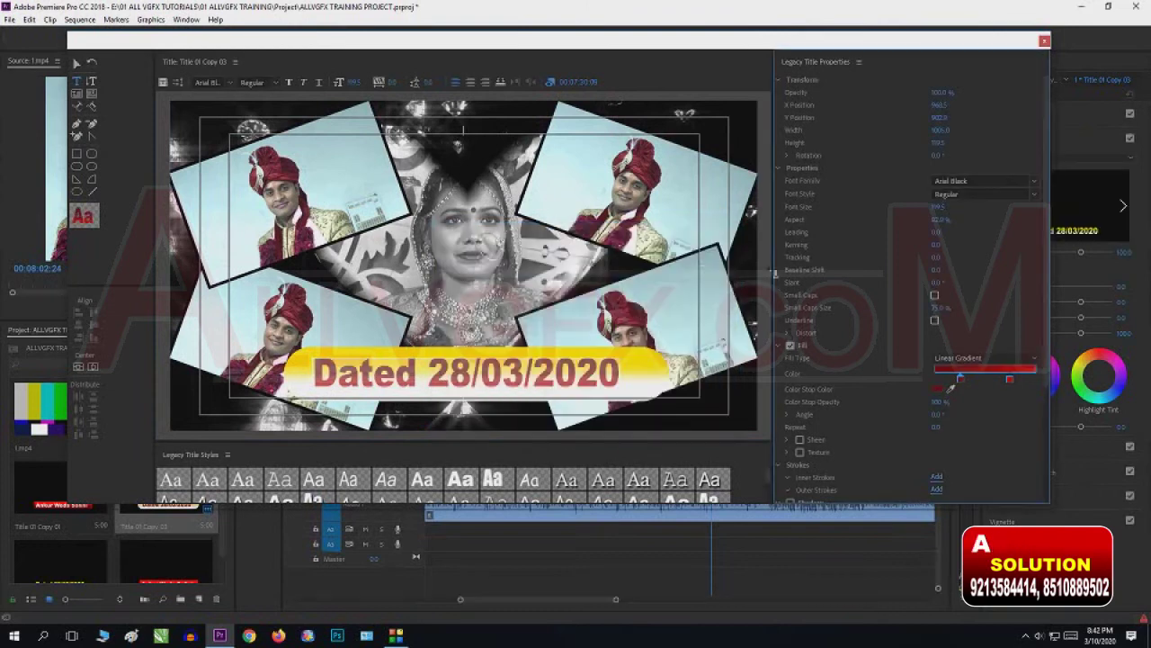
Save the project and close the title editor.
left_click(77, 63)
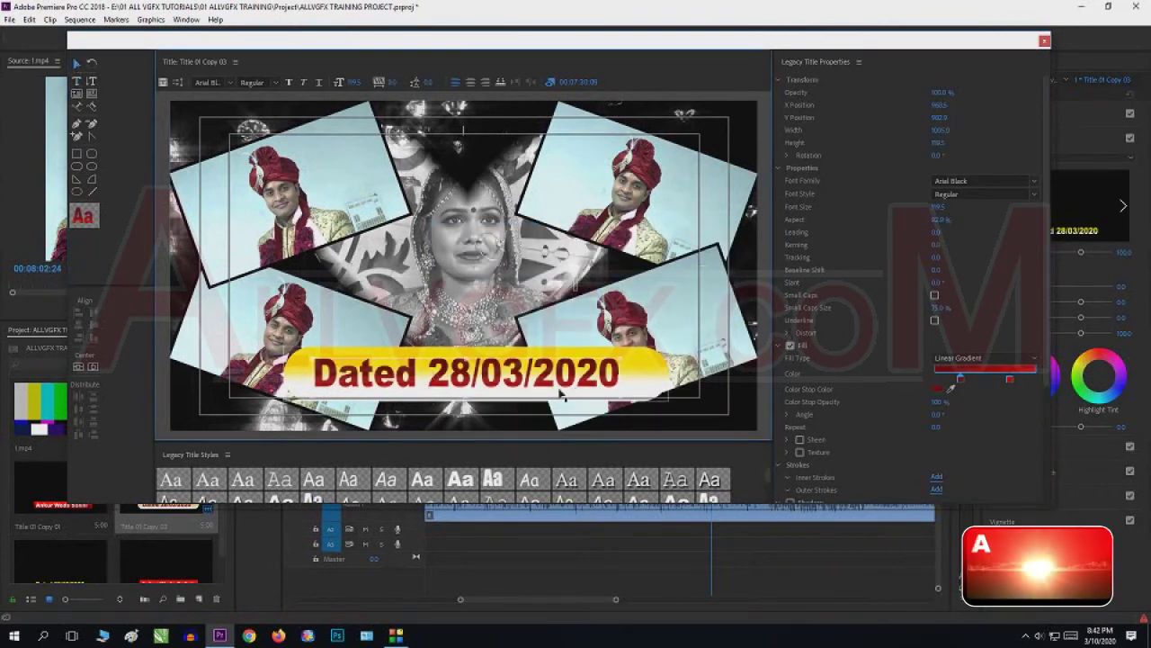
key("ctrl+s")
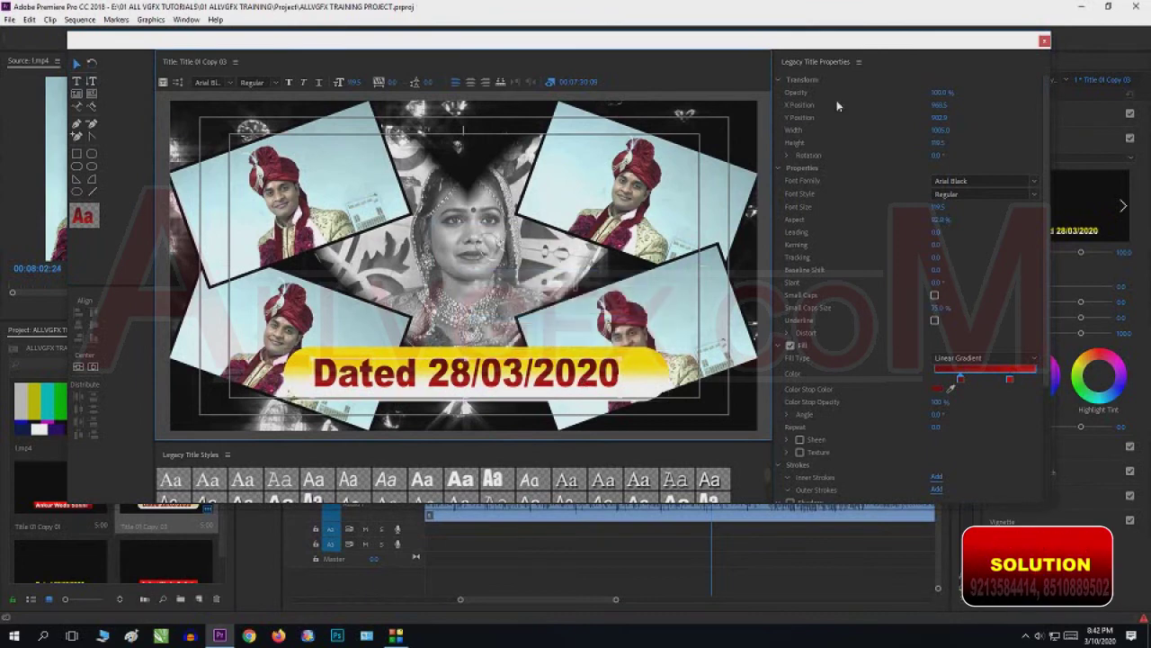
left_click(1043, 41)
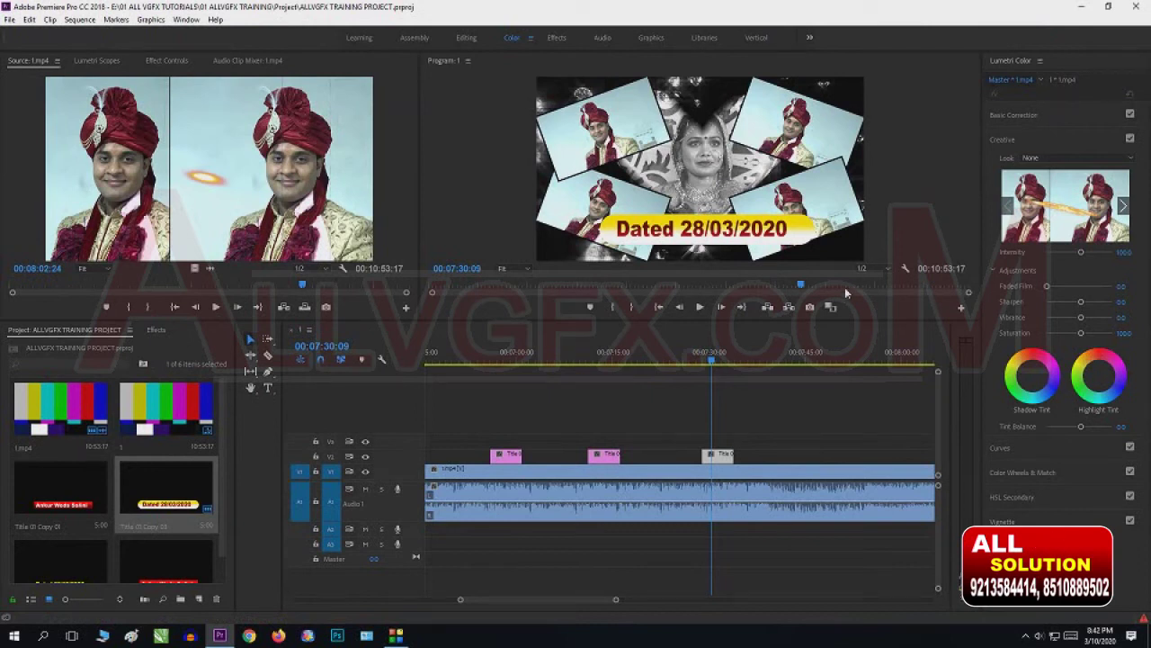
Check the 'Ankur Weds Salini' and 'Dated 28/03/2020' titles, then open the third title on V3.
left_click(774, 184)
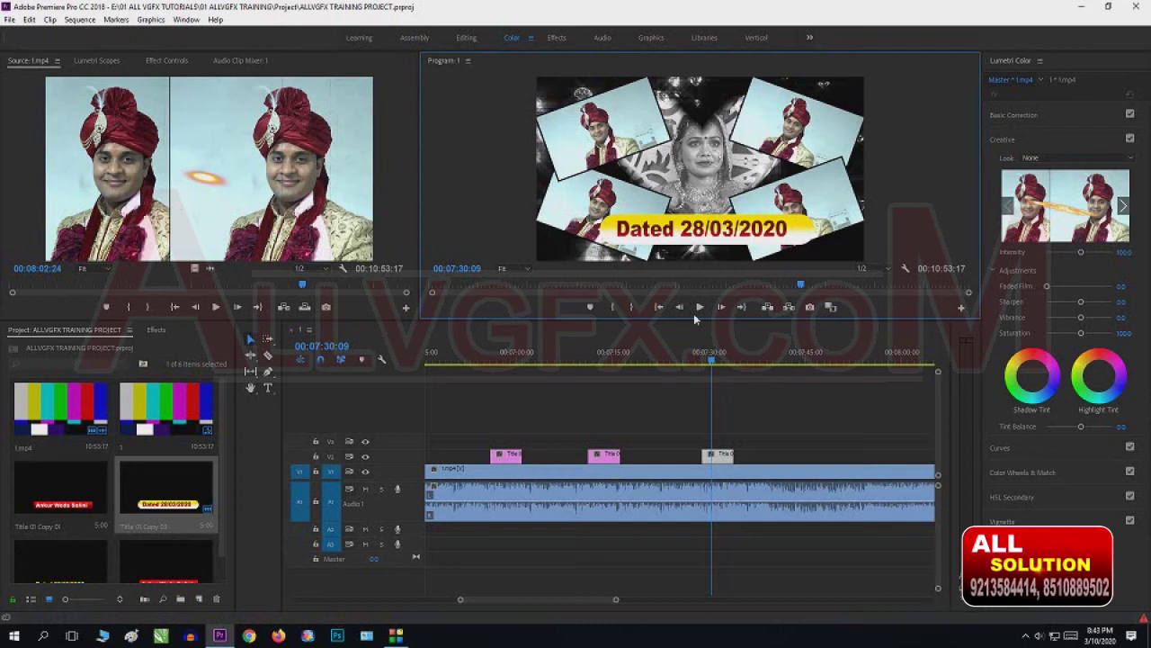
left_click(502, 358)
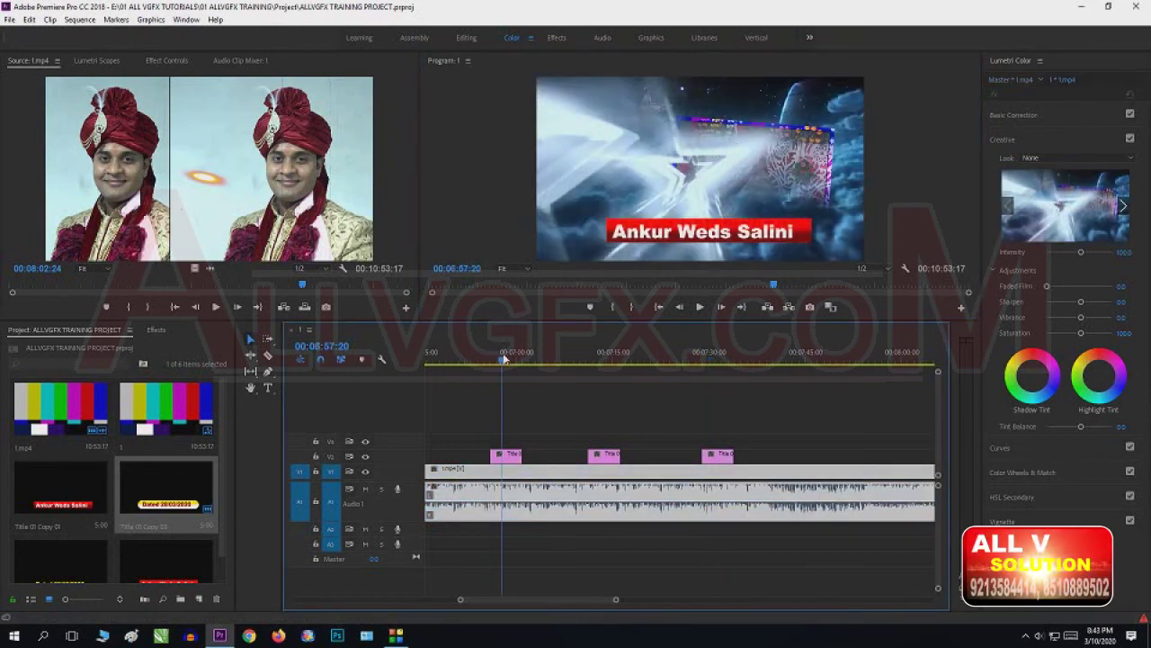
left_click(605, 359)
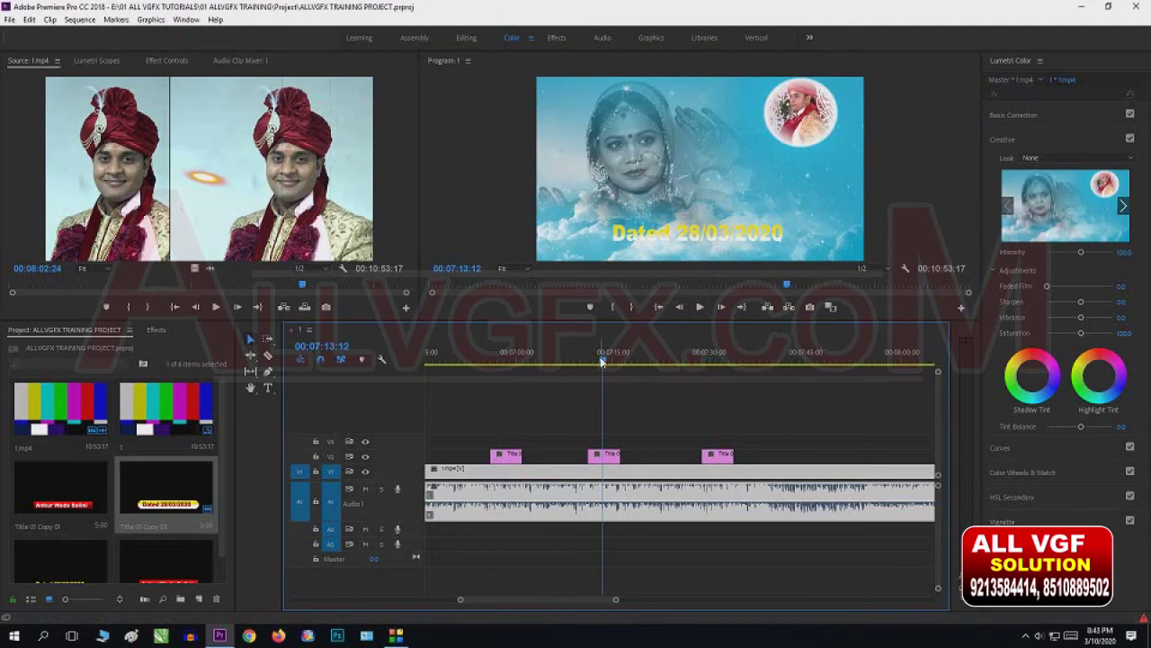
mouse_move(610, 360)
left_mouse_down()
mouse_move(722, 382)
mouse_move(716, 457)
left_mouse_up()
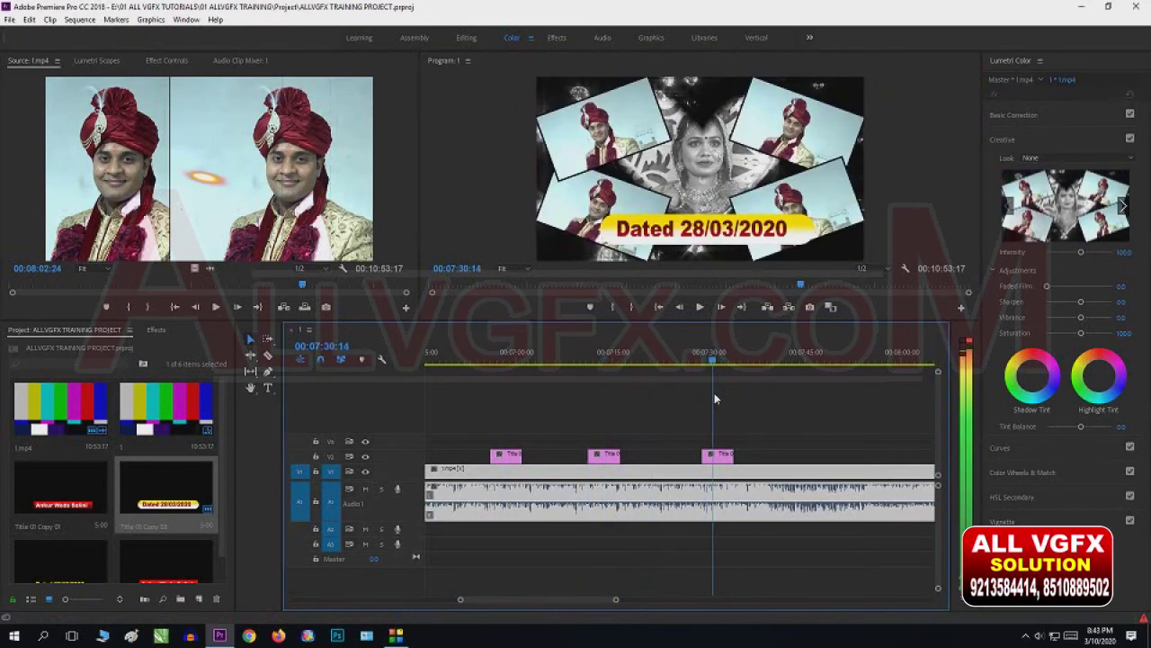
double_click(717, 456)
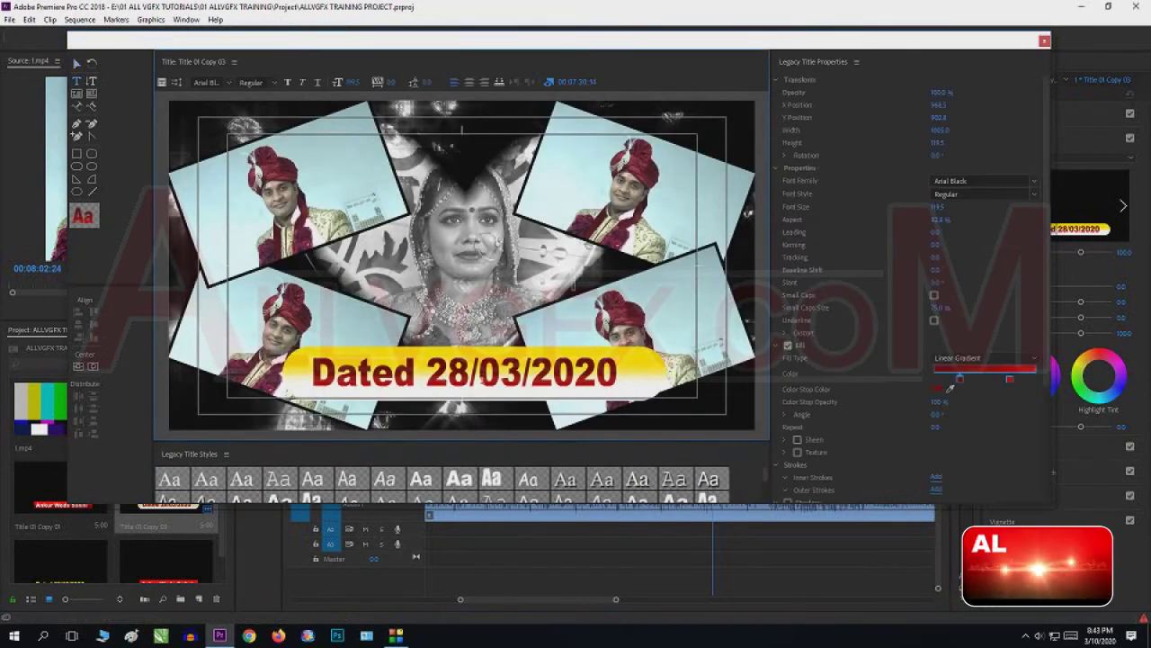
Replace the 'Dated 28/03/2020' text with 'Famly Invitation' and save the project.
key("ctrl+a")
type("Fa")
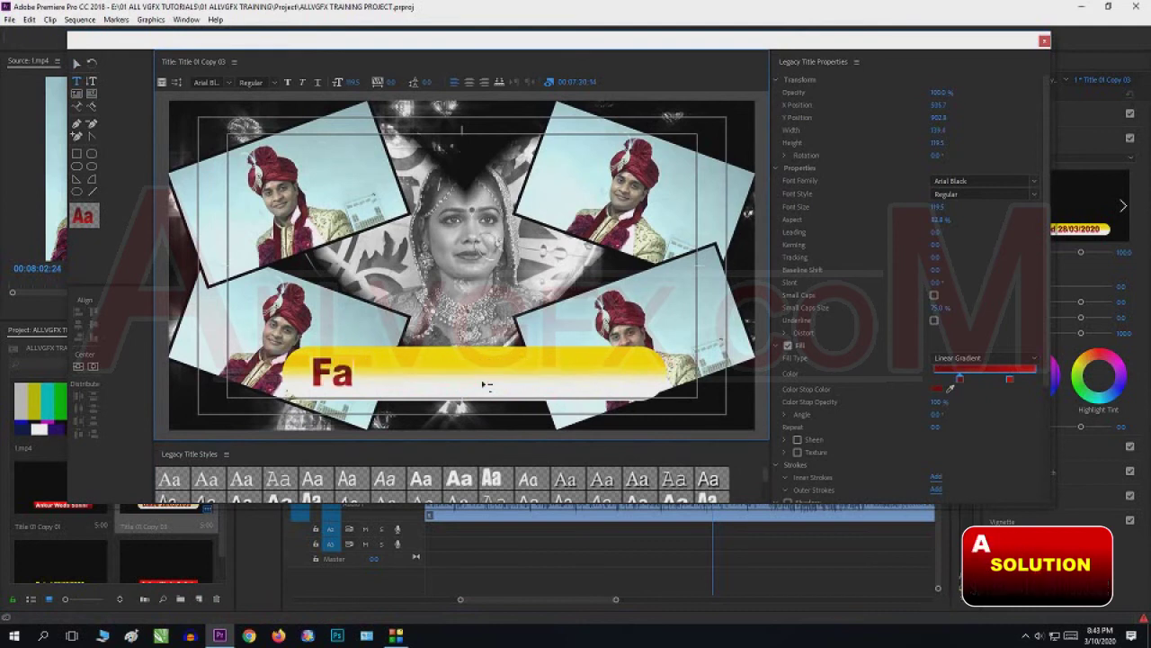
type("mini I")
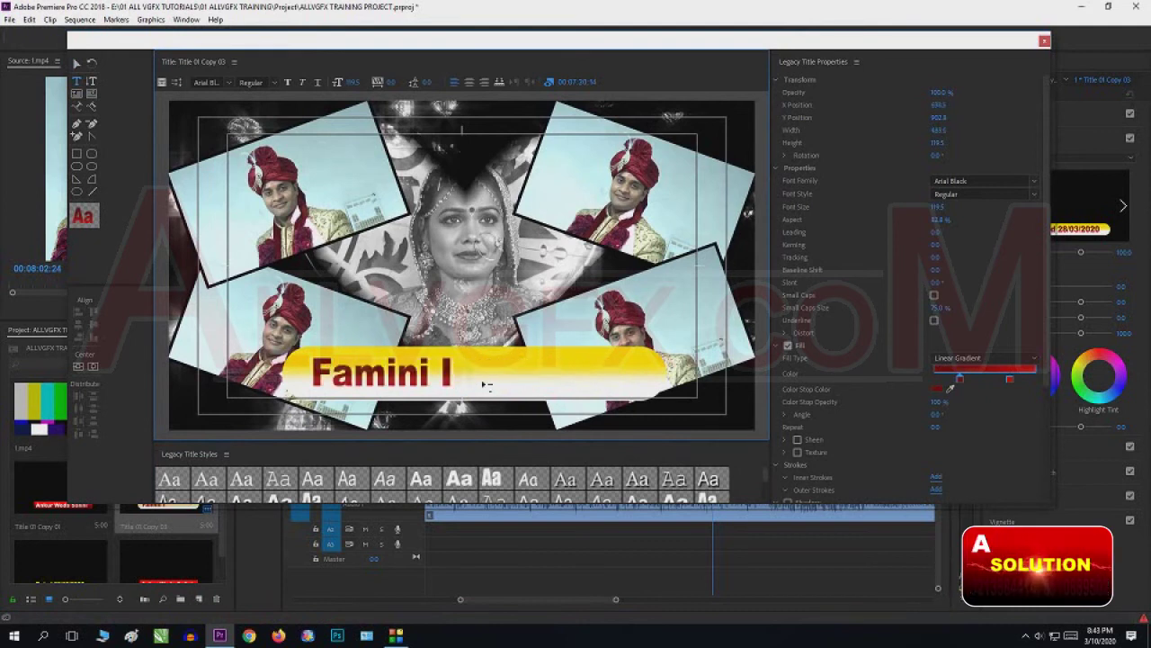
key("BackSpace")
type("ly")
type("IN")
key("BackSpace")
key("BackSpace")
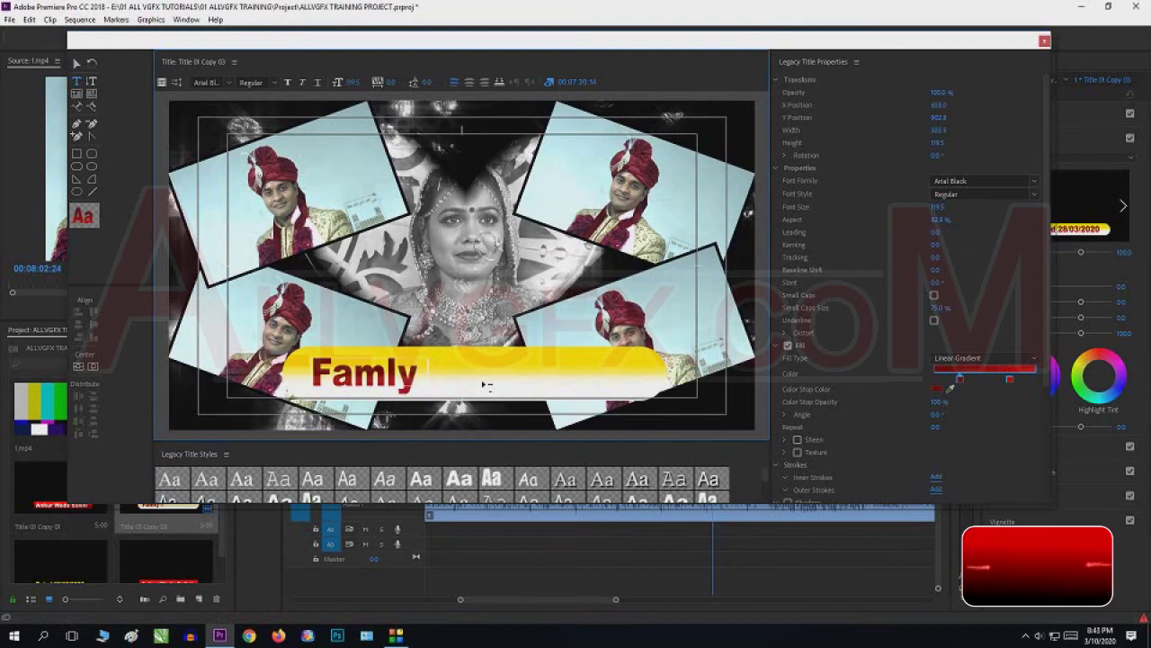
type(" INVI")
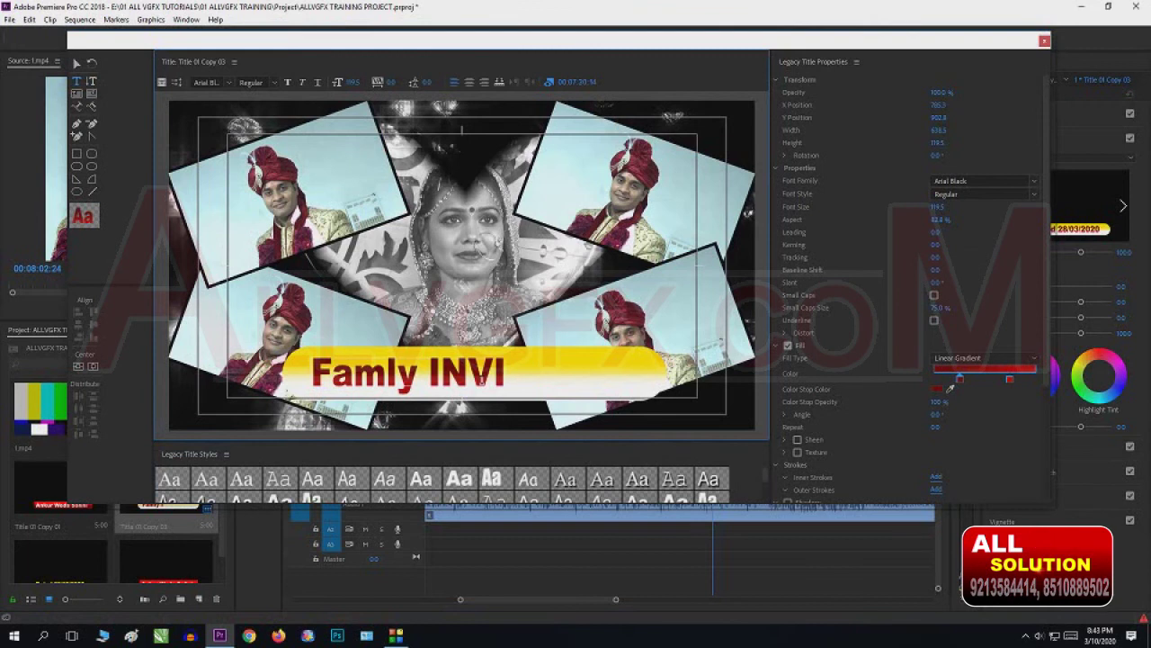
key("BackSpace")
key("BackSpace")
key("BackSpace")
type("nvi")
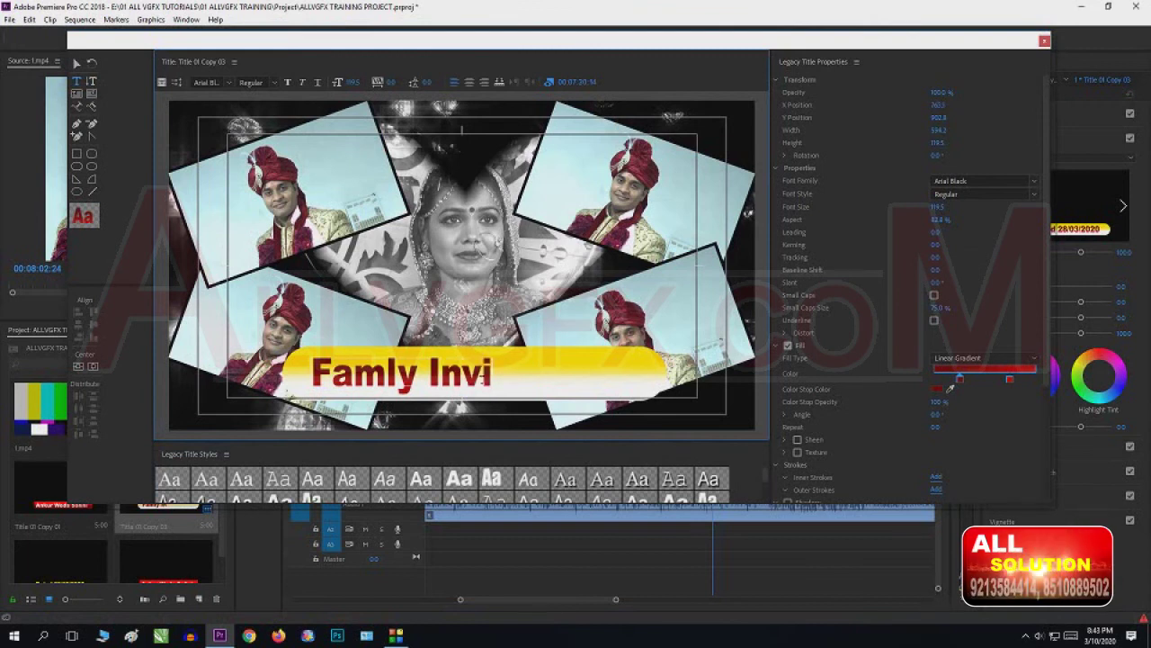
type("tation")
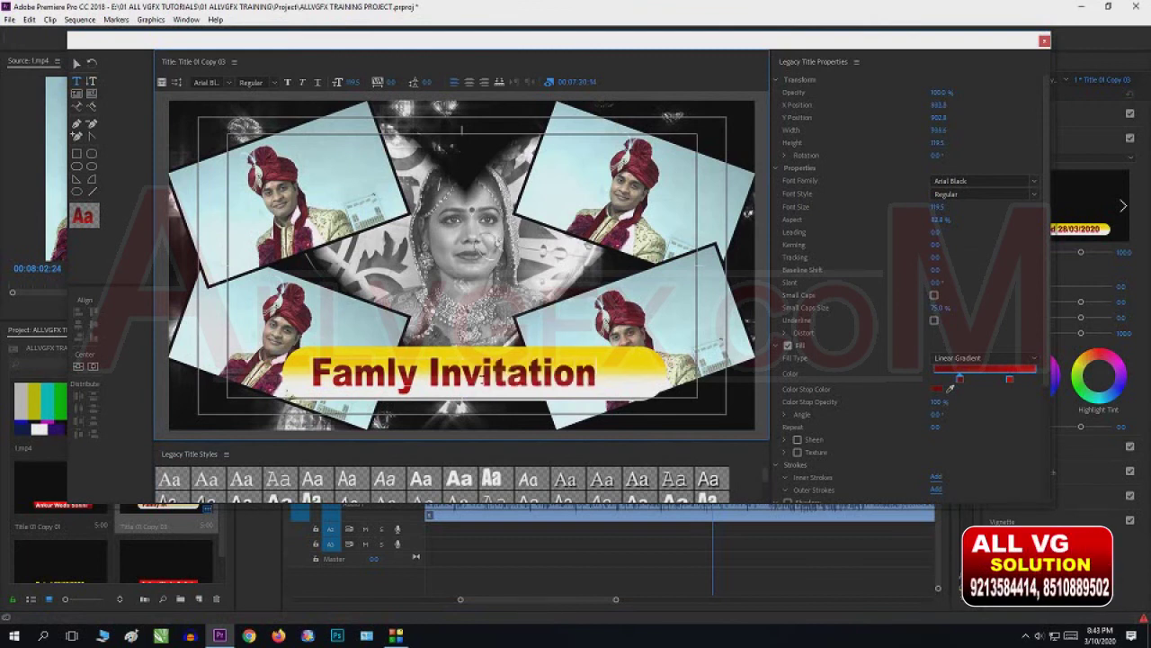
left_click(77, 63)
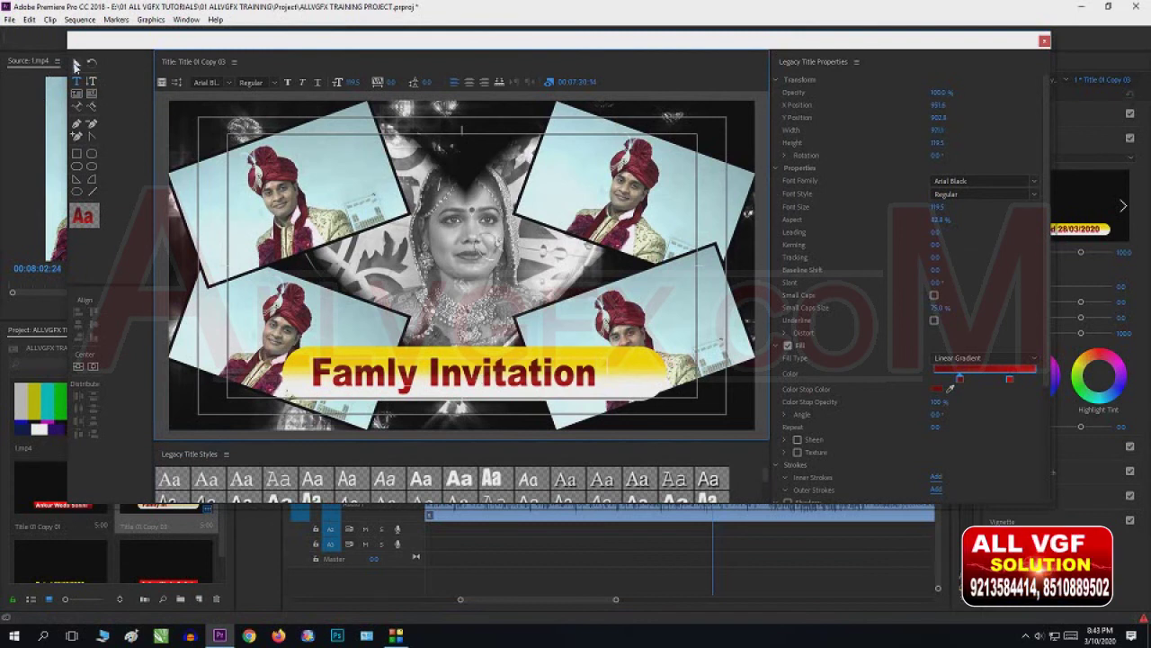
key("ctrl+s")
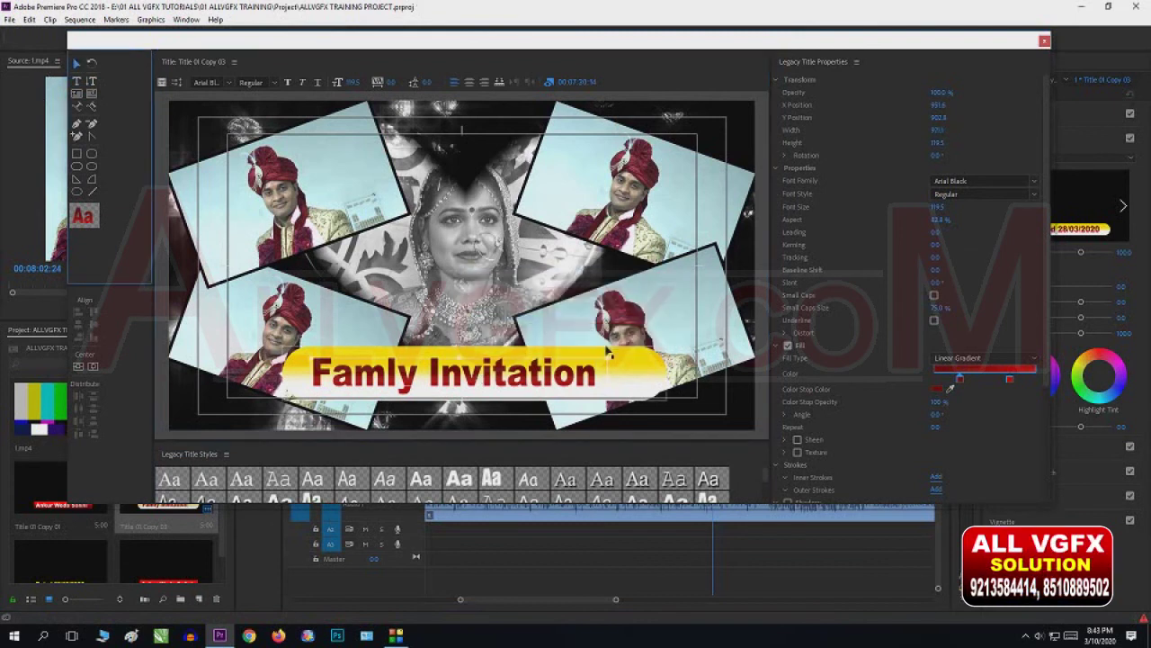
Close the Legacy Titler to return to the sequence showing the Famly Invitation title.
left_click(732, 588)
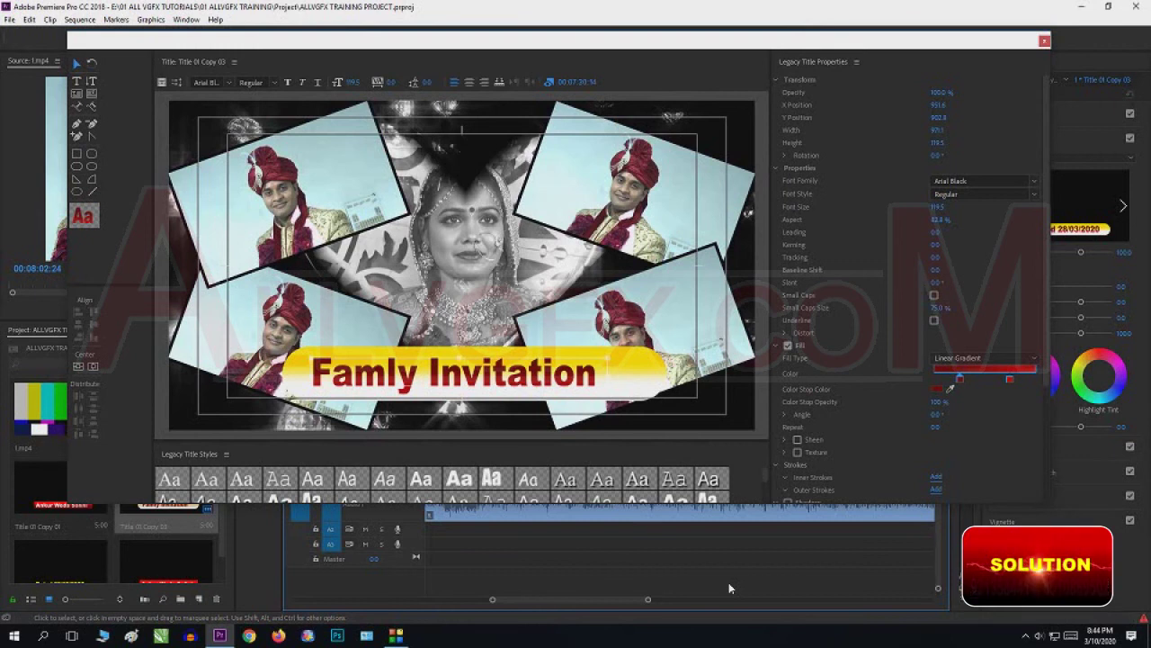
left_click(1044, 41)
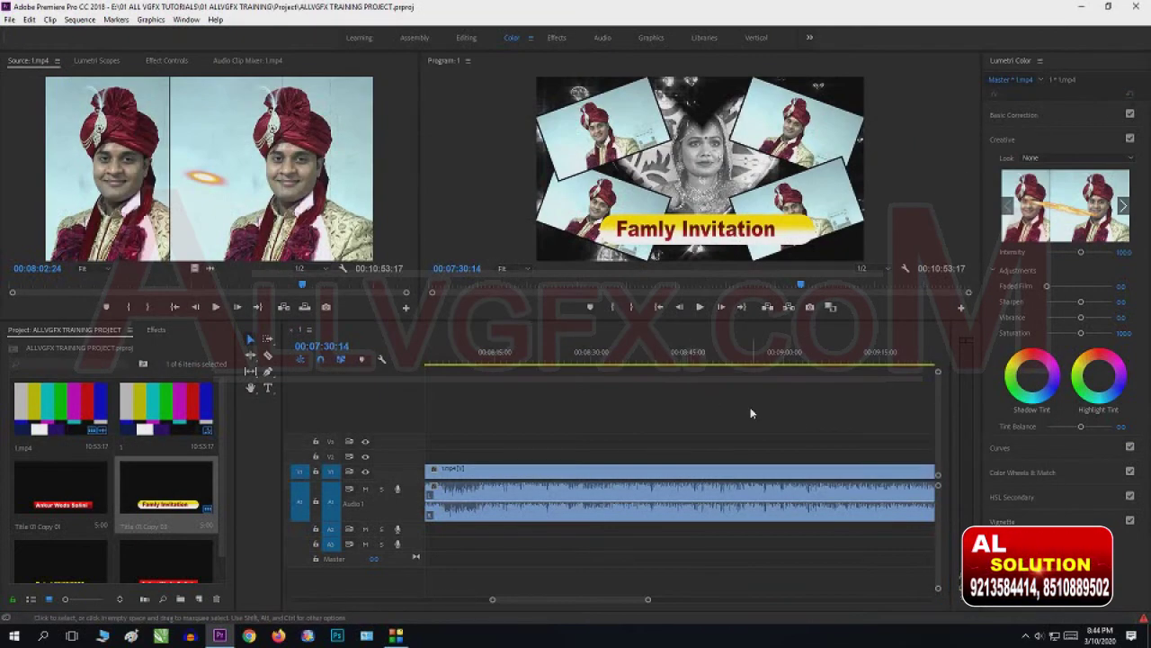
Scrub back through the titles to check the Famly Invitation lower-third.
scroll(740, 417, "up", 5)
scroll(739, 417, "up", 3)
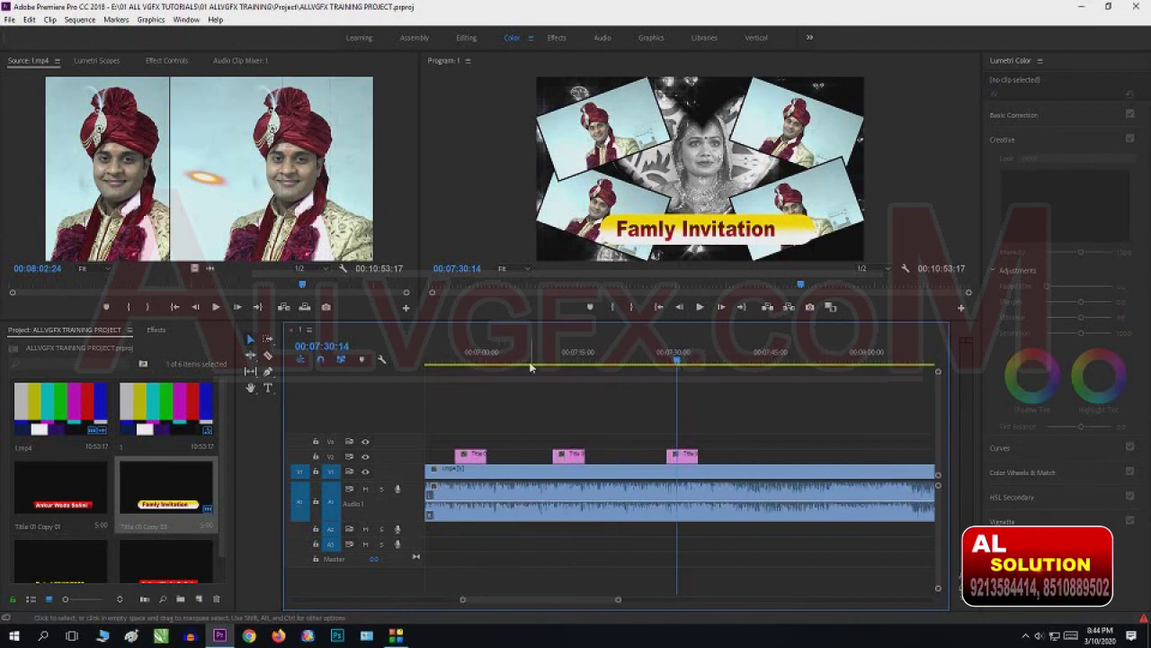
left_click(474, 364)
left_click_drag(574, 367, 689, 365)
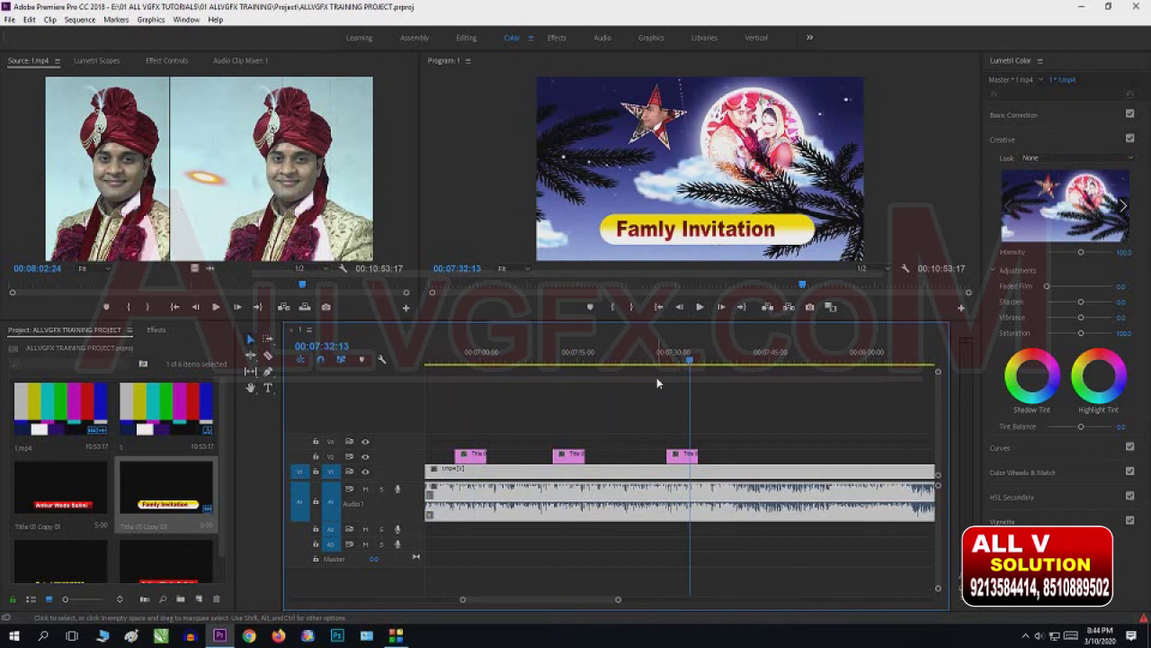
scroll(657, 377, "down", 3, "alt")
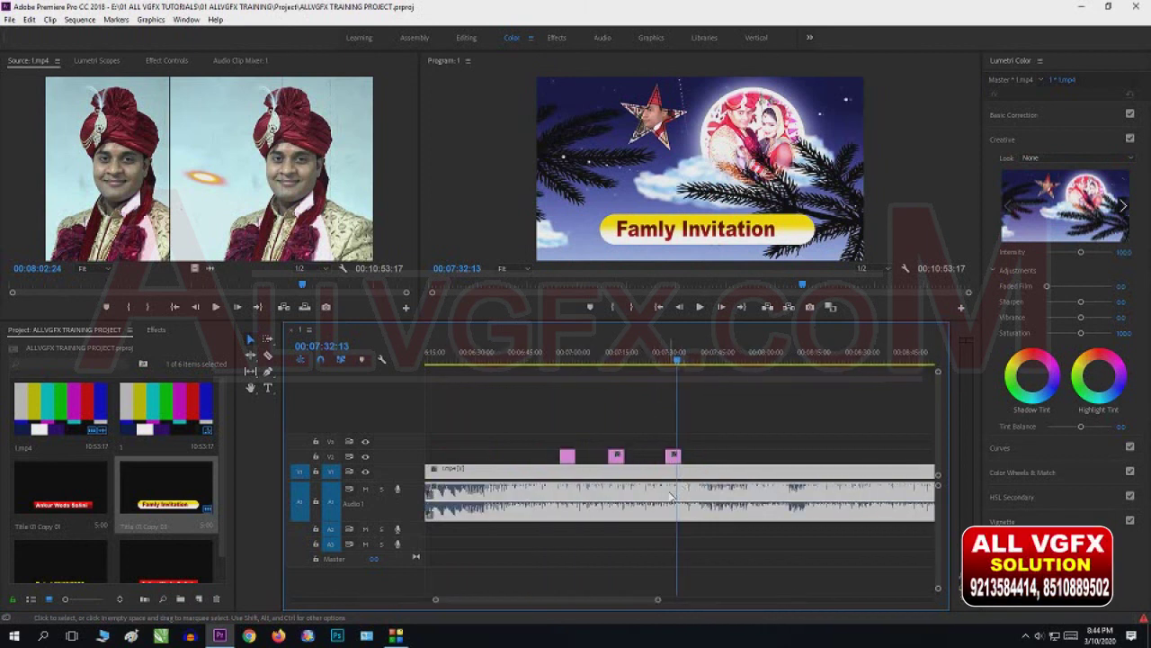
Scrub past the titles into later footage and zoom the timeline out to show the whole sequence.
left_click(713, 358)
left_click_drag(714, 358, 781, 359)
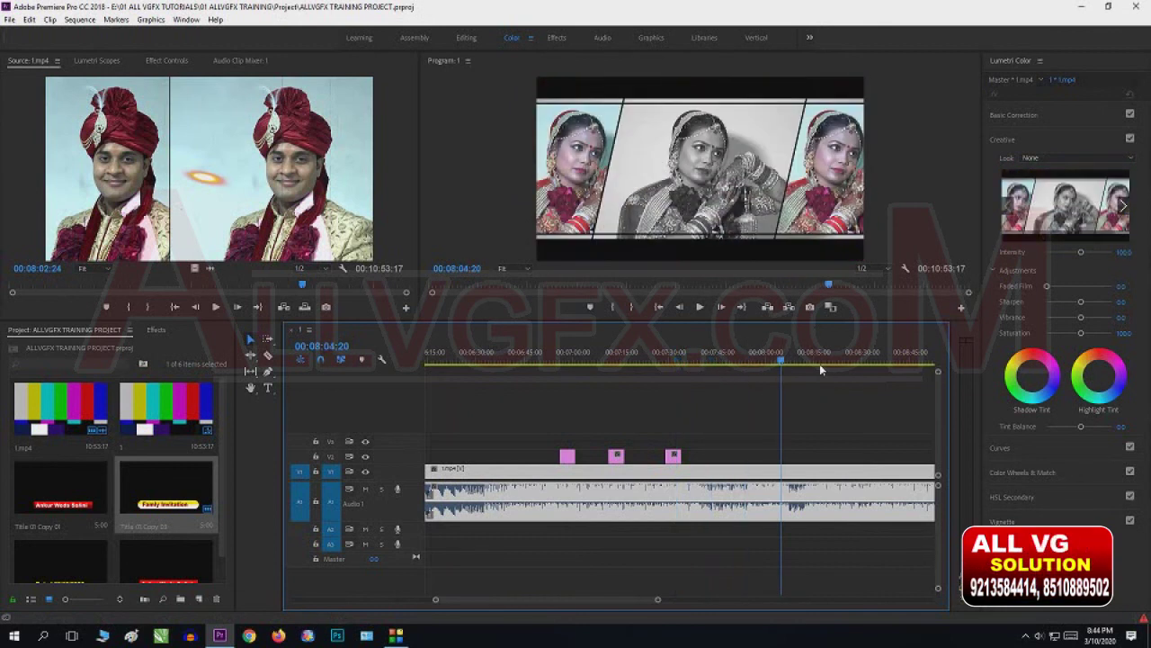
left_click_drag(827, 360, 876, 360)
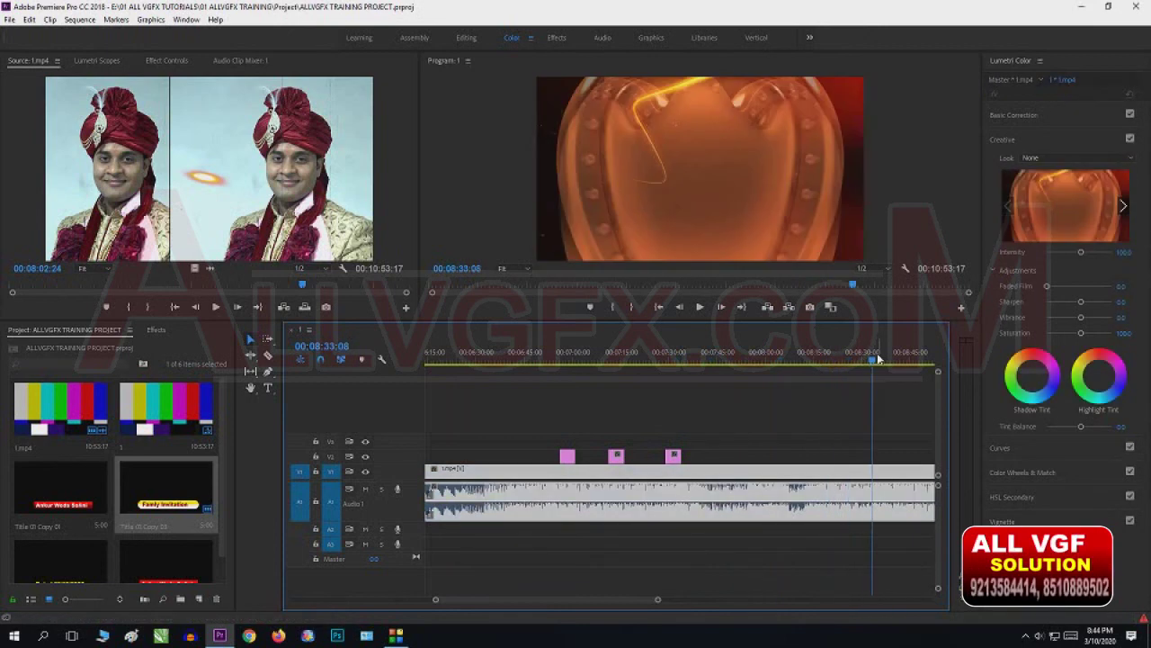
key("minus")
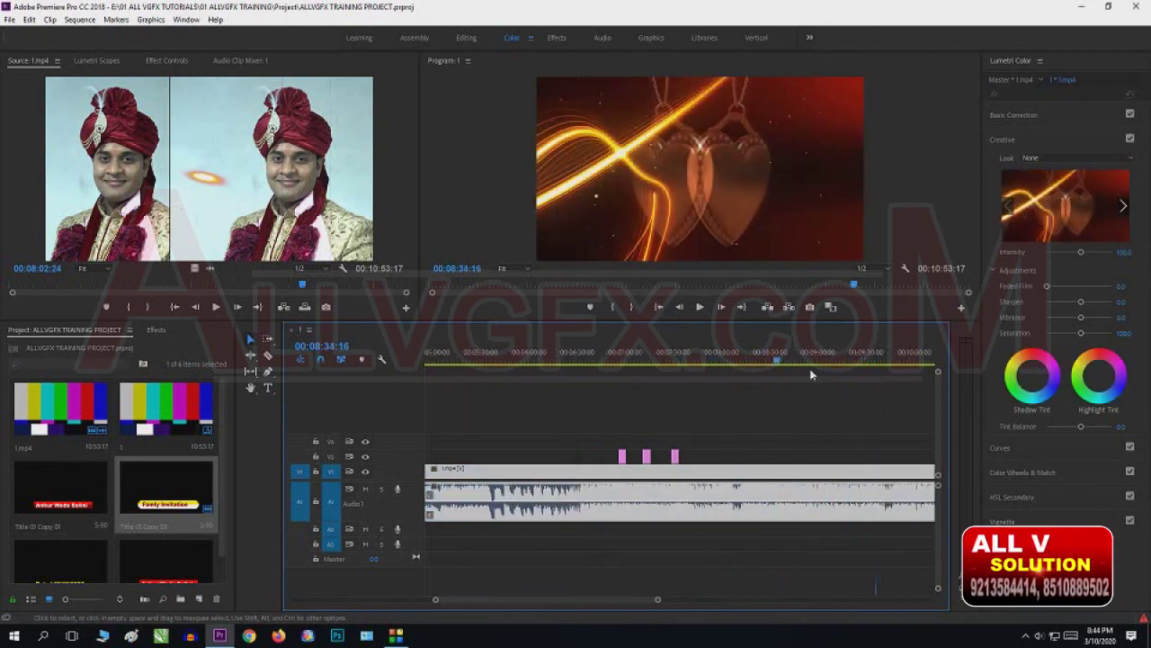
key("minus")
key("minus")
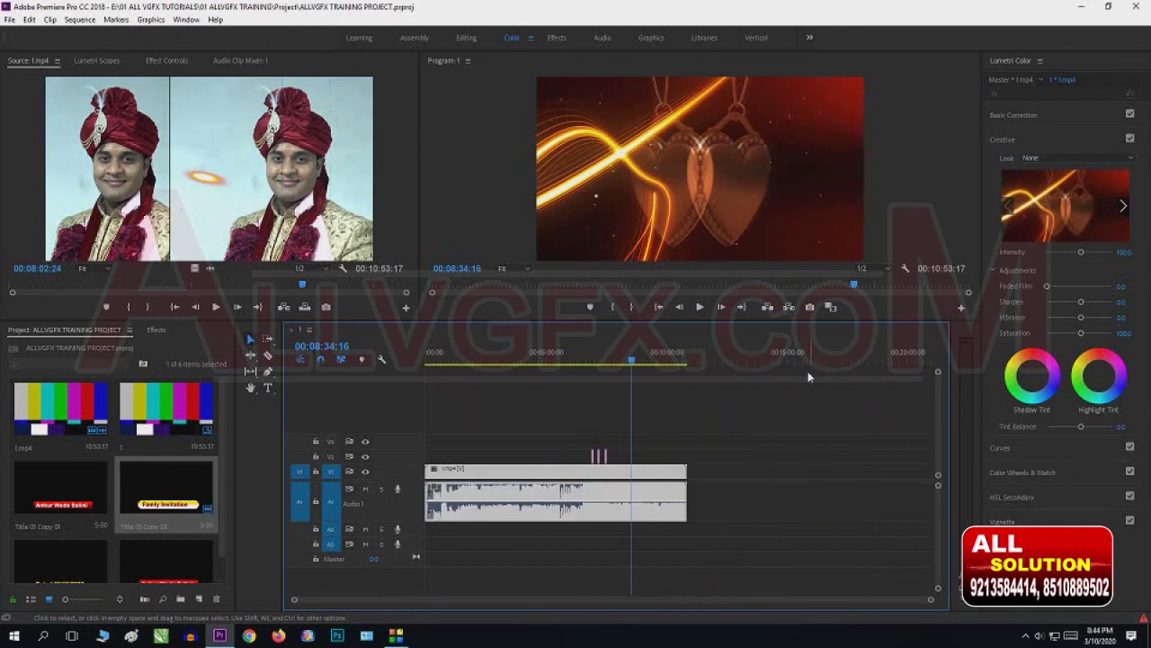